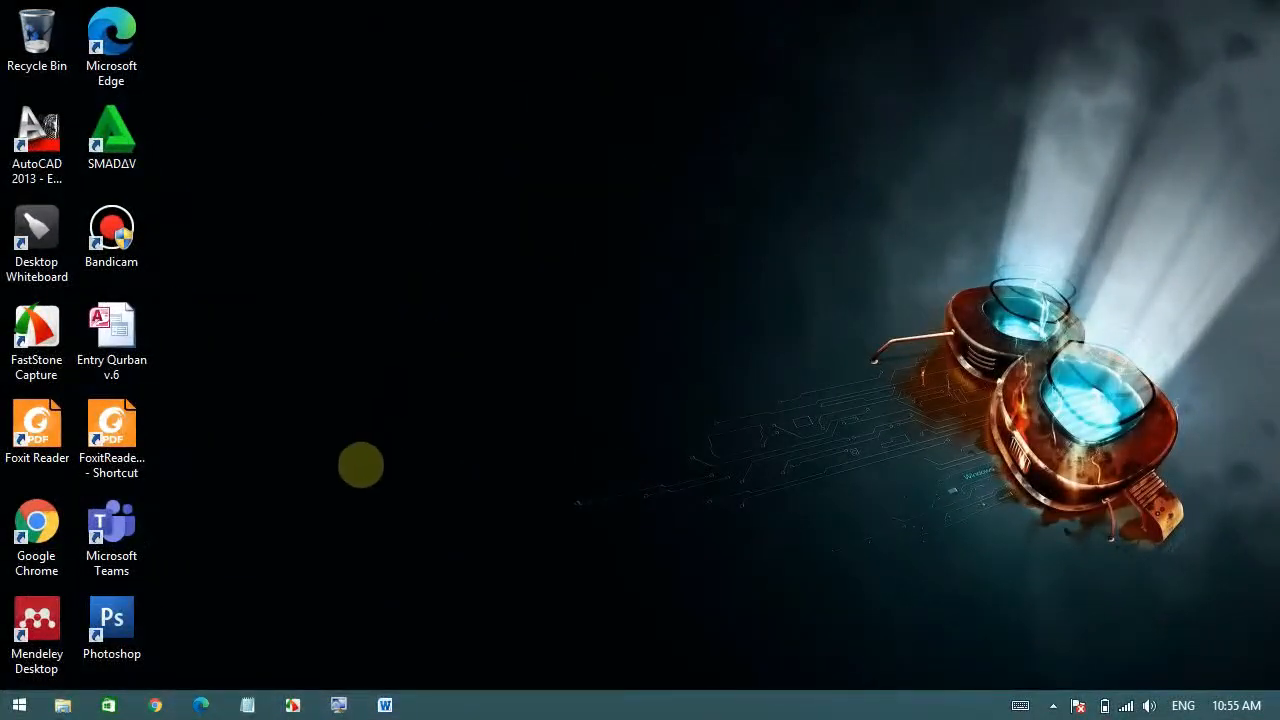
Open the Word document "contoh soal PPKN" from the "upload soal dari word ke drive" folder in Documents
click(62, 705)
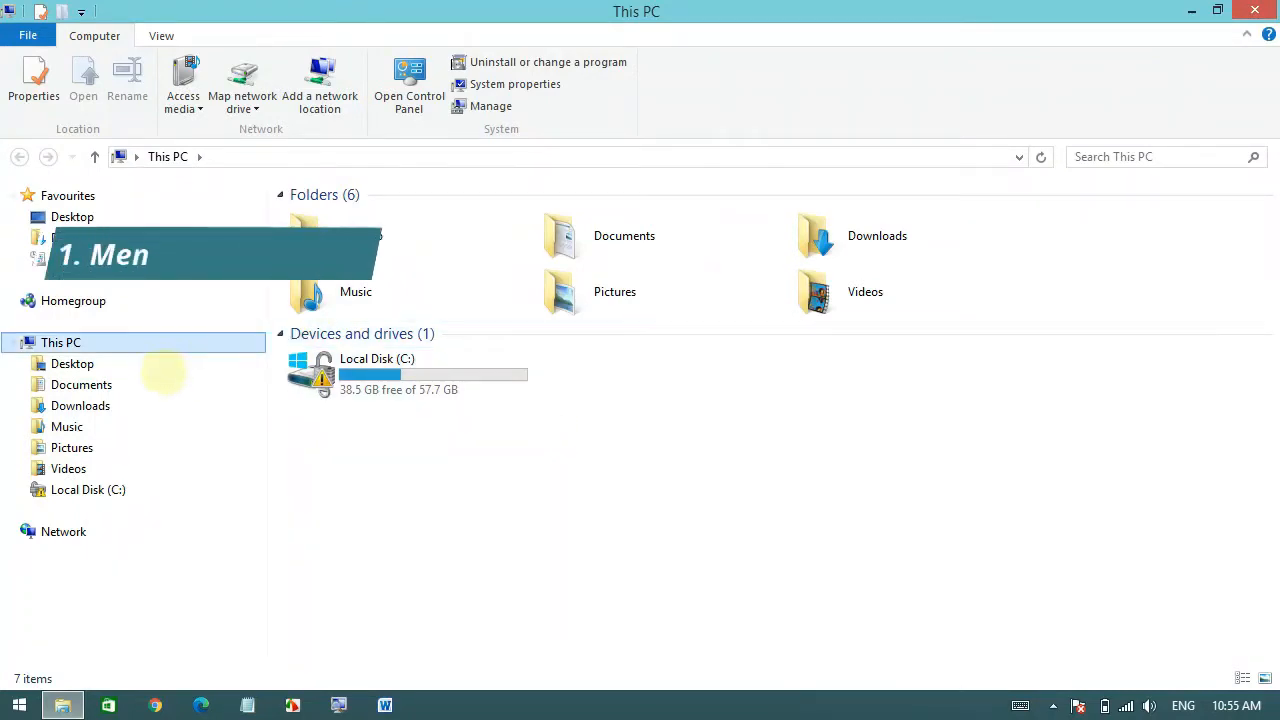
click(129, 384)
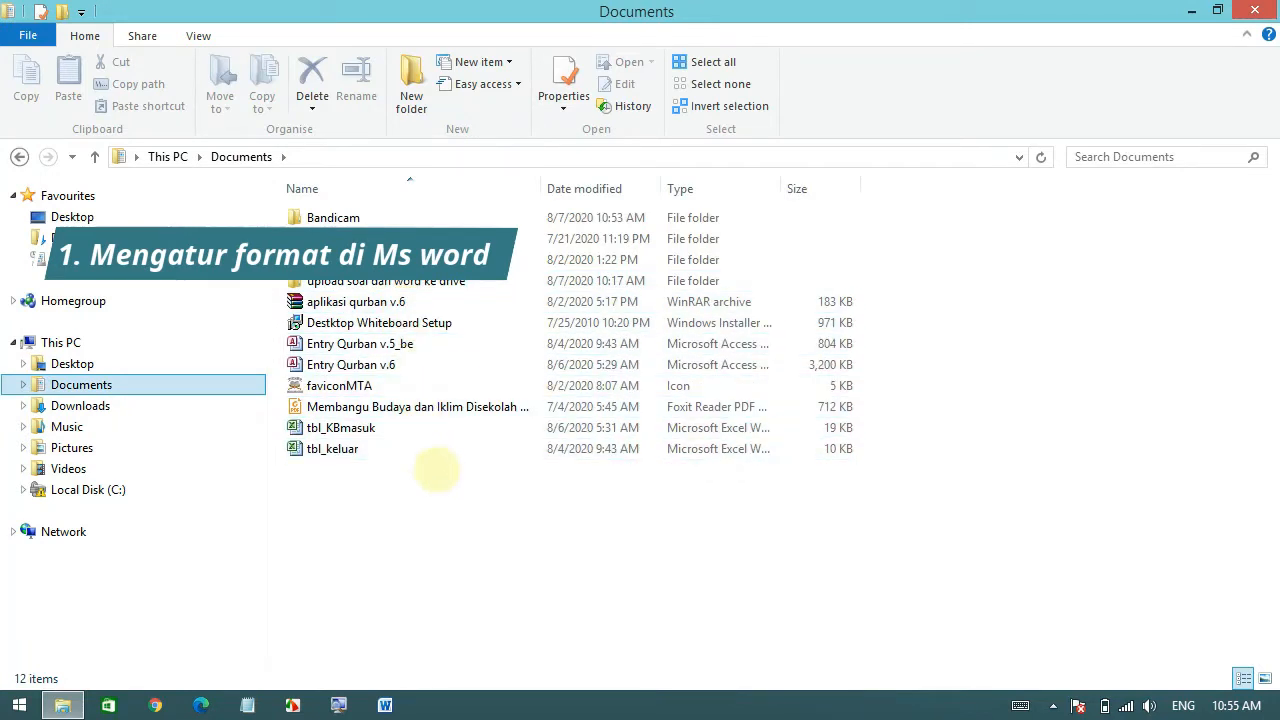
double_click(437, 281)
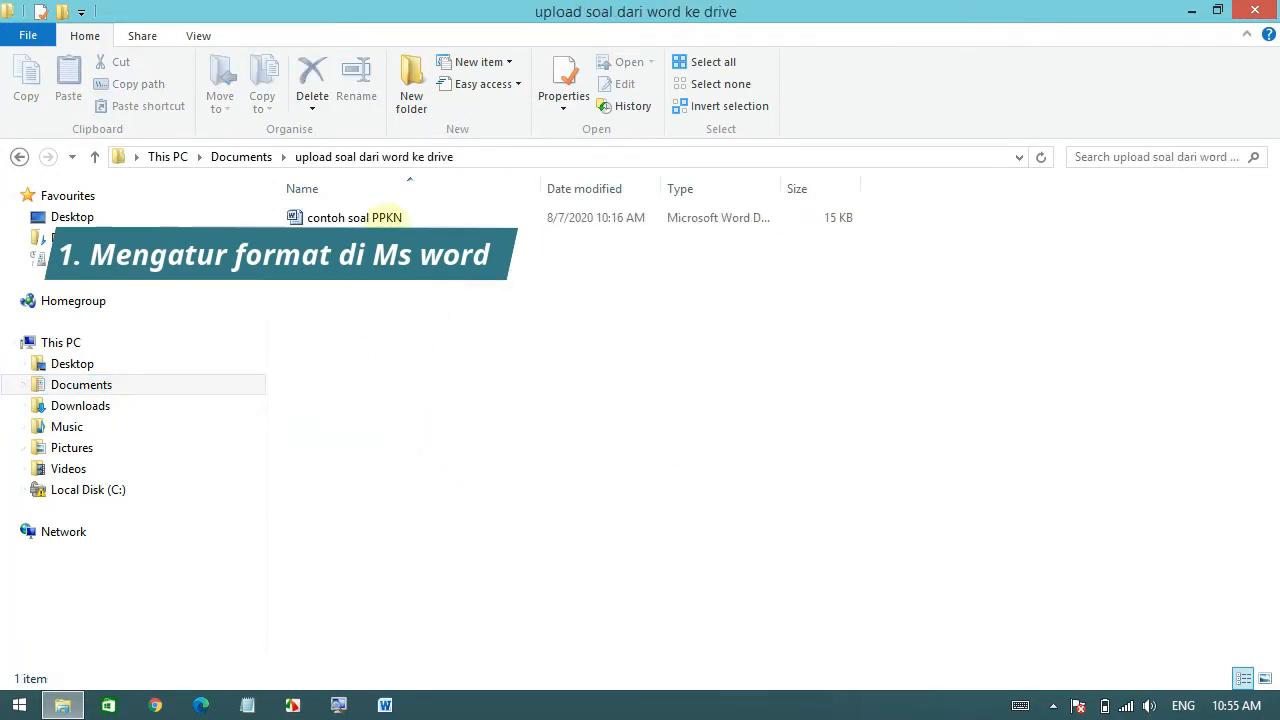
double_click(391, 217)
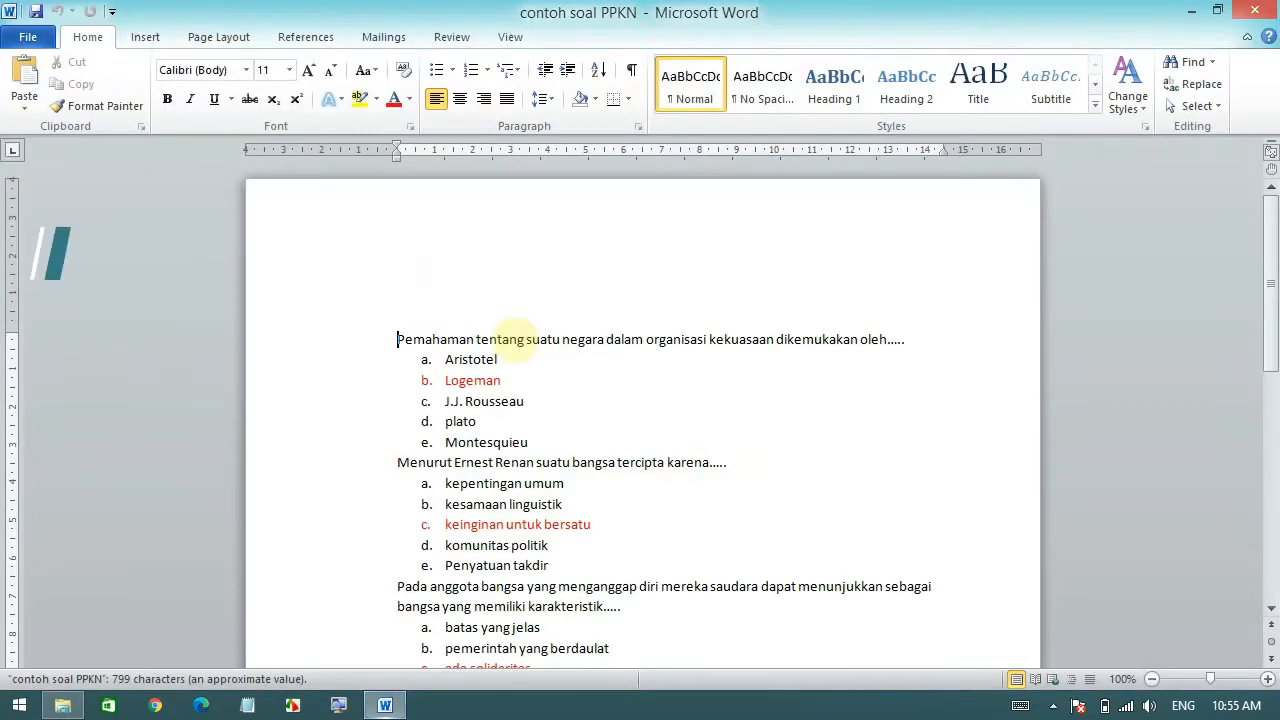
Examine the unnumbered questions and their lettered answer options through the whole document, and close it
scroll(523, 333, down, 2)
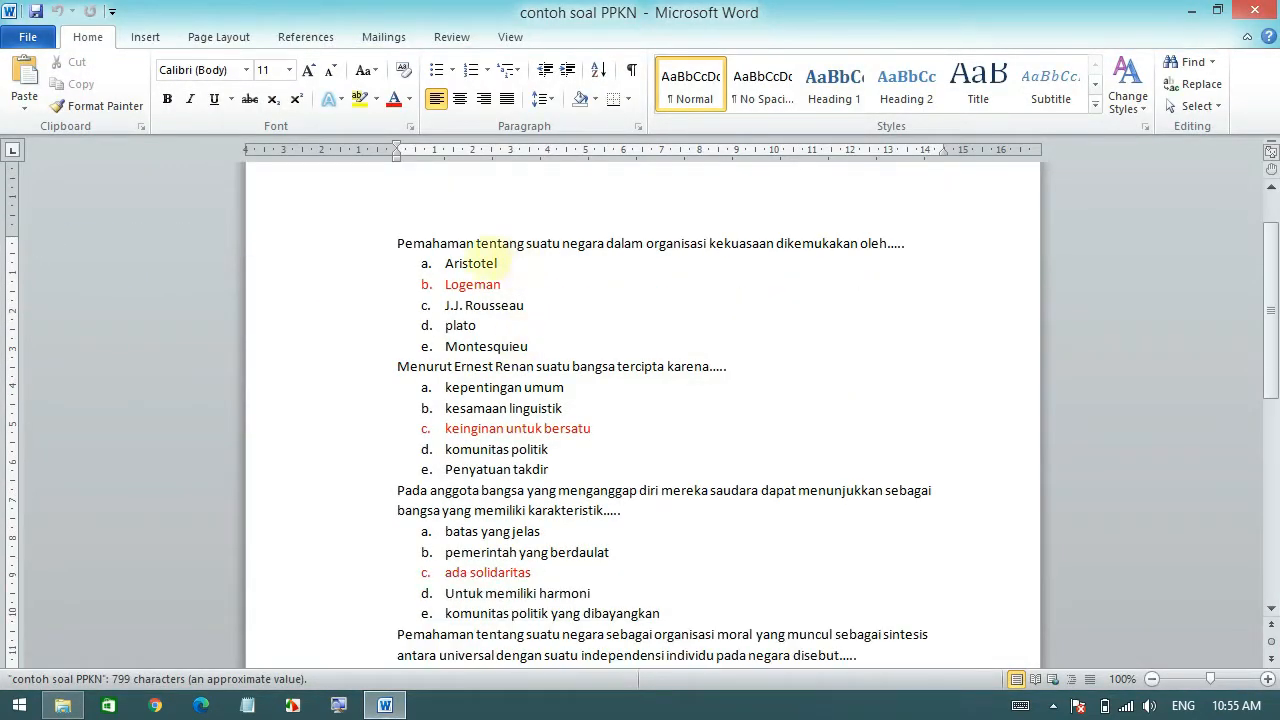
scroll(500, 265, up, 2)
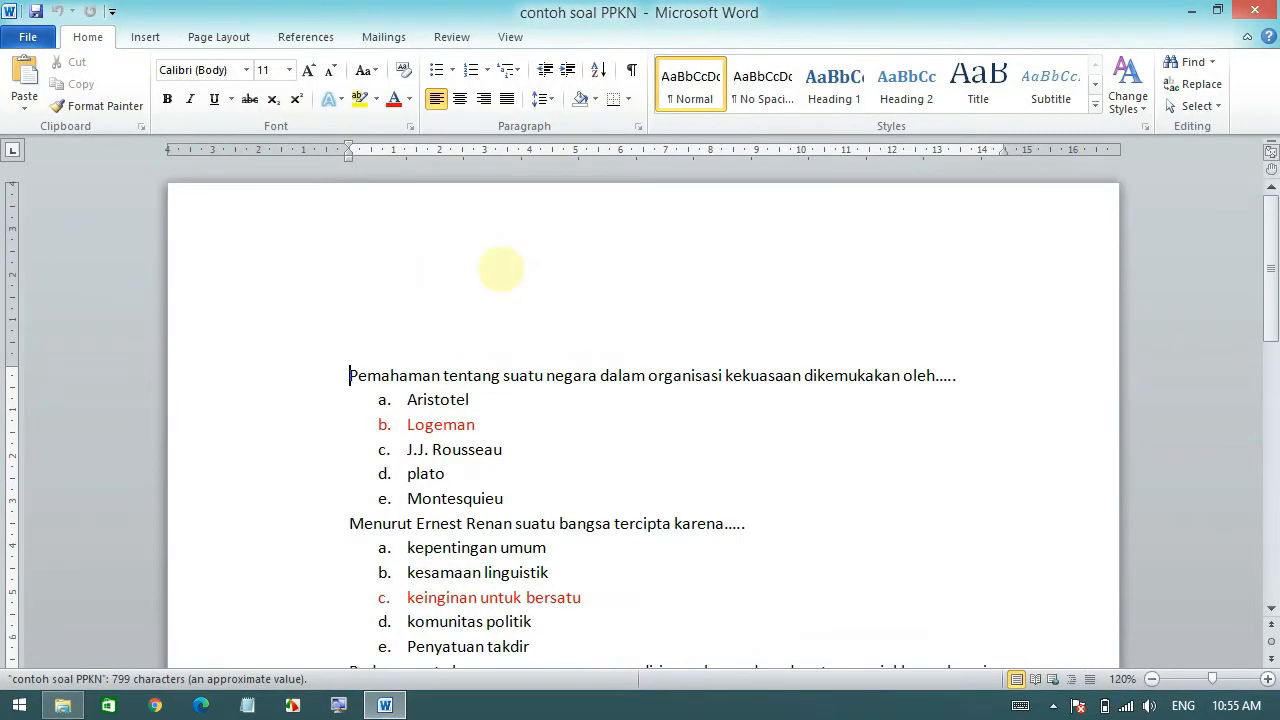
scroll(505, 385, up, 1)
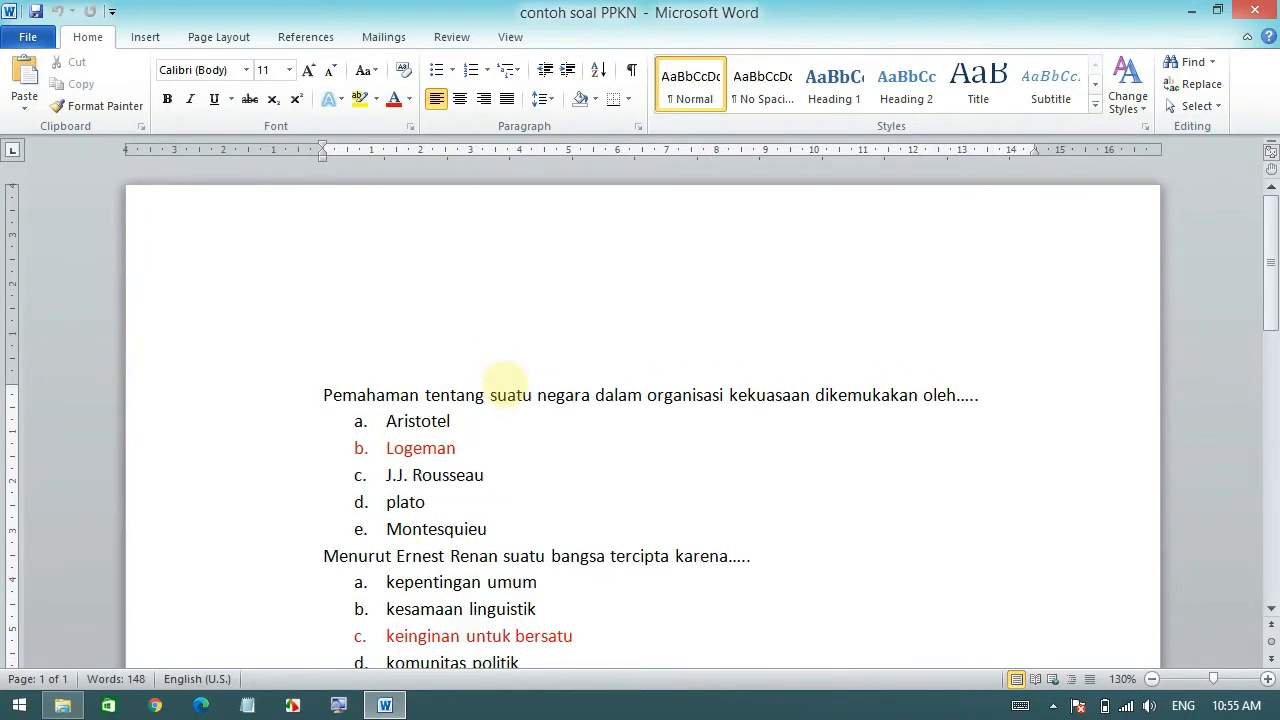
scroll(508, 385, down, 2)
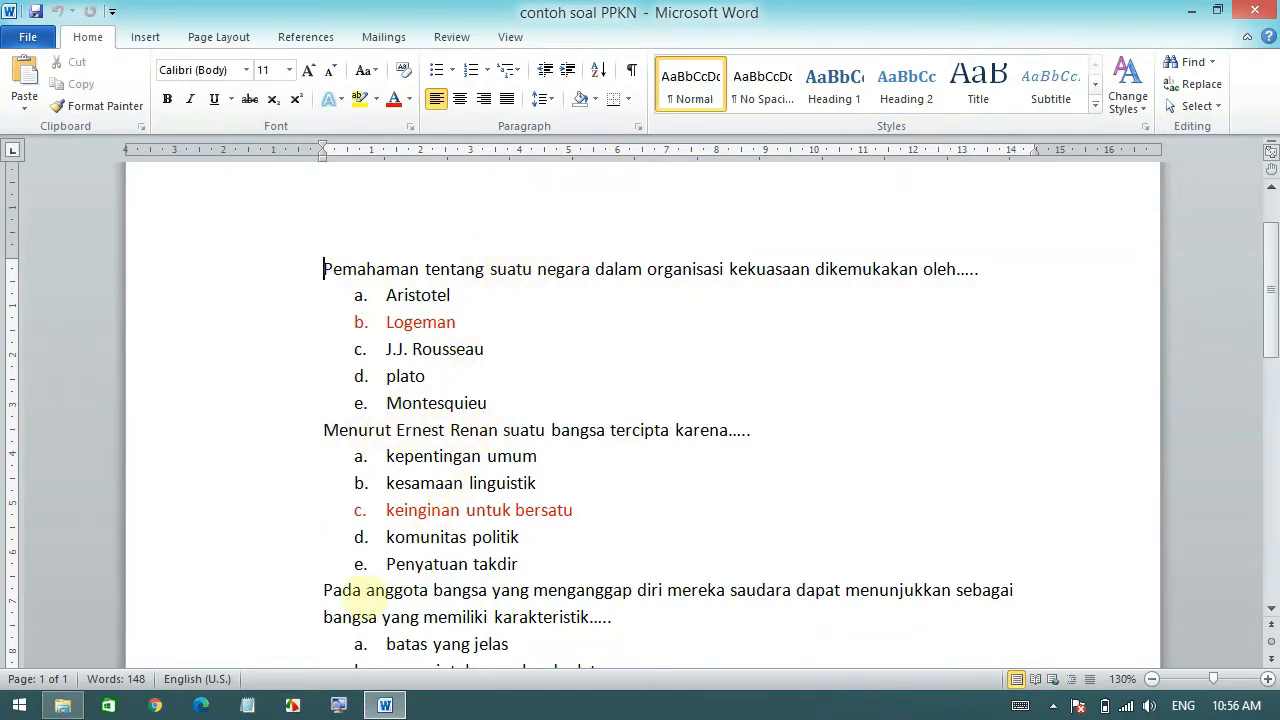
scroll(362, 592, down, 5)
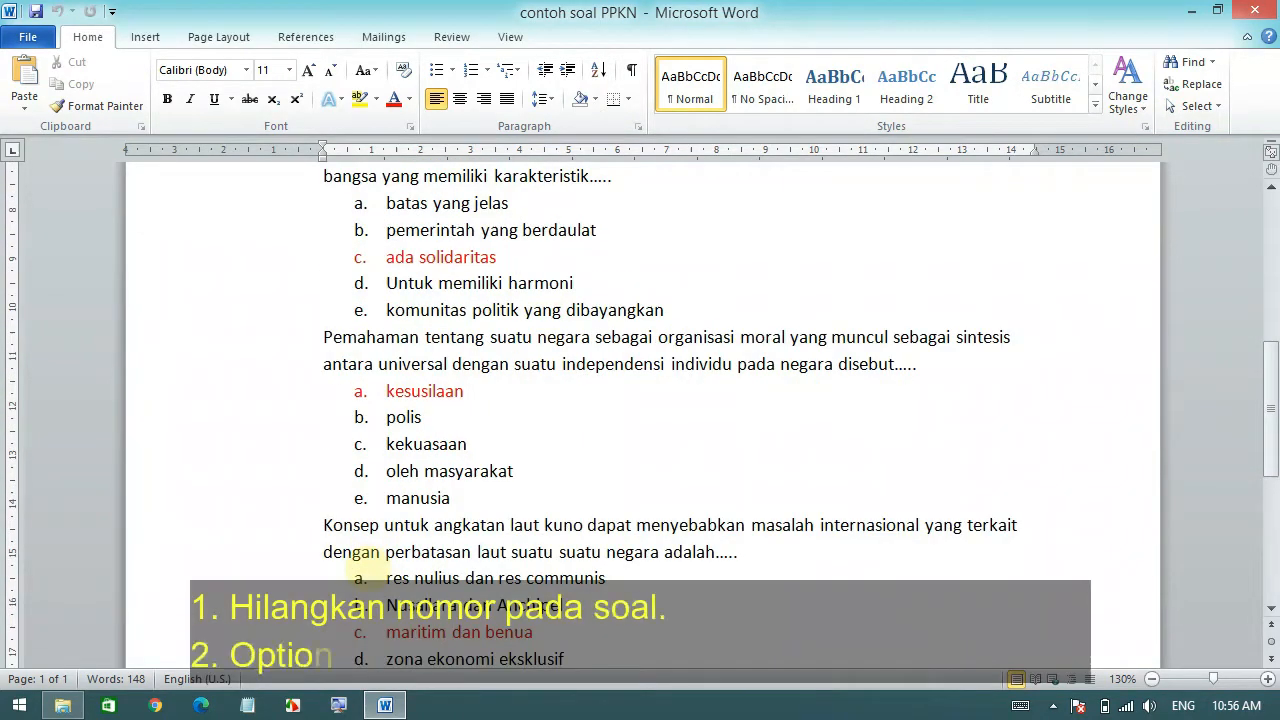
scroll(362, 572, up, 5)
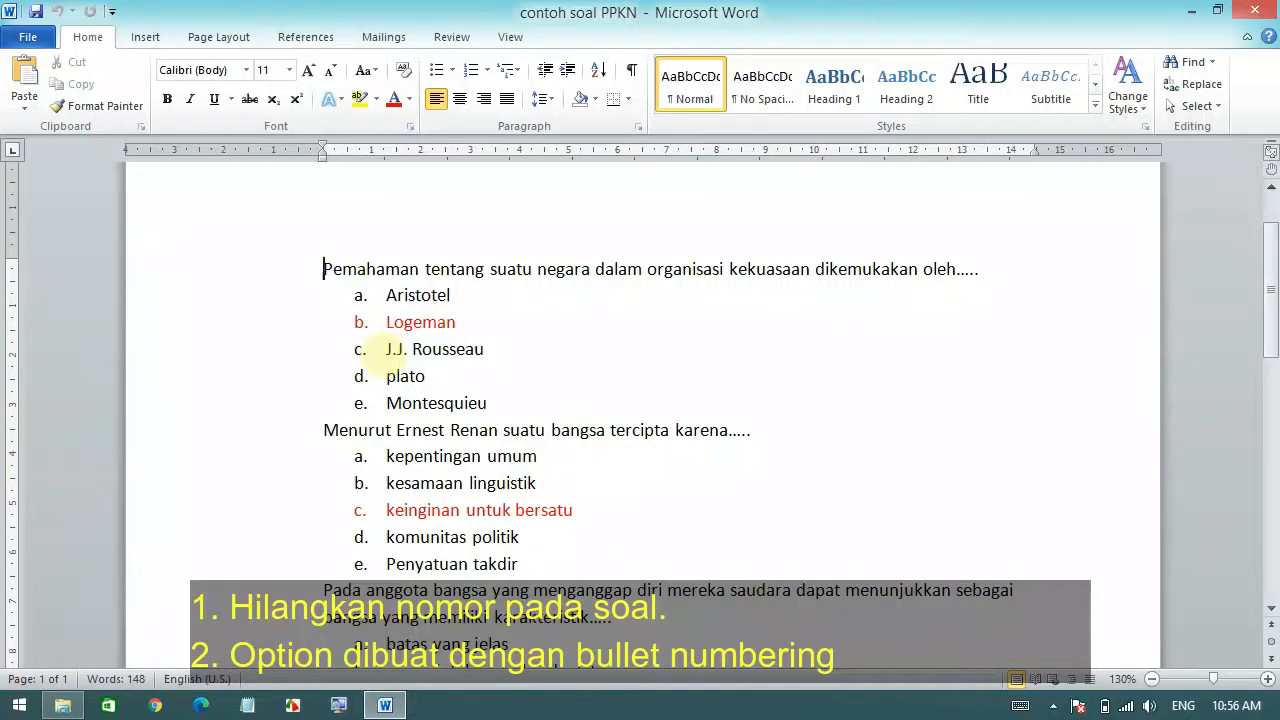
drag(386, 294, 515, 403)
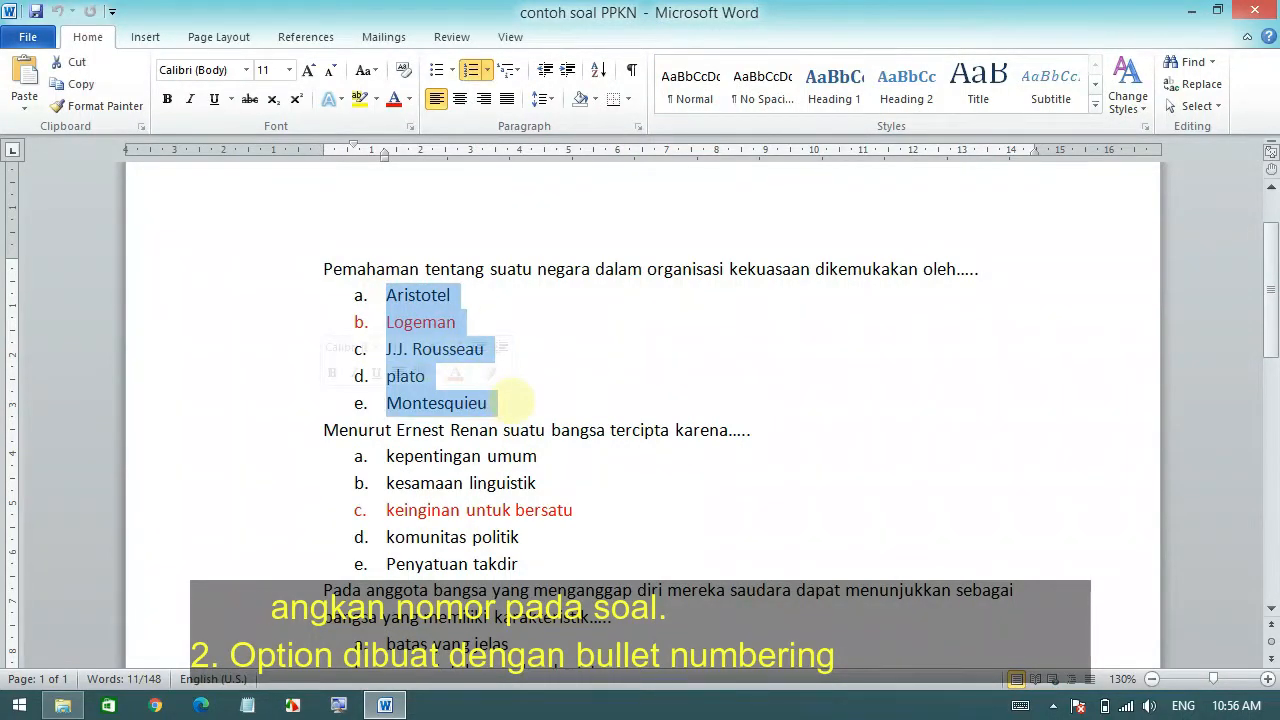
click(512, 402)
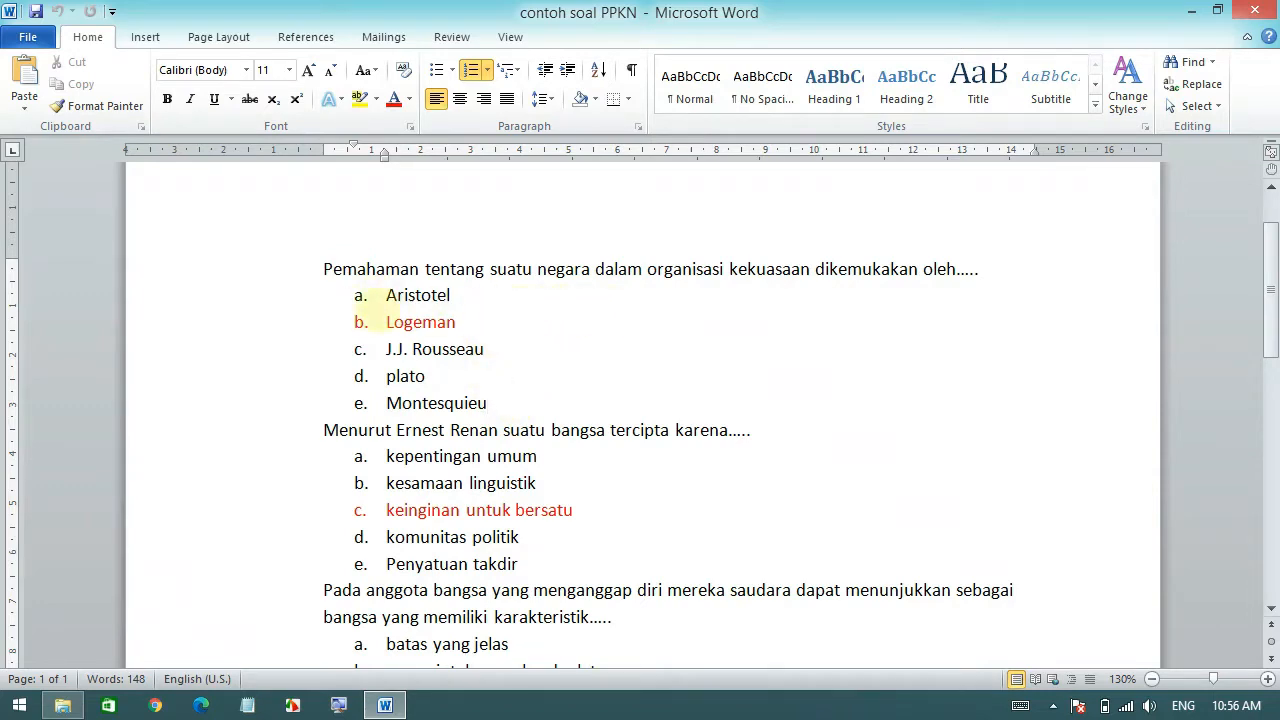
scroll(466, 365, down, 5)
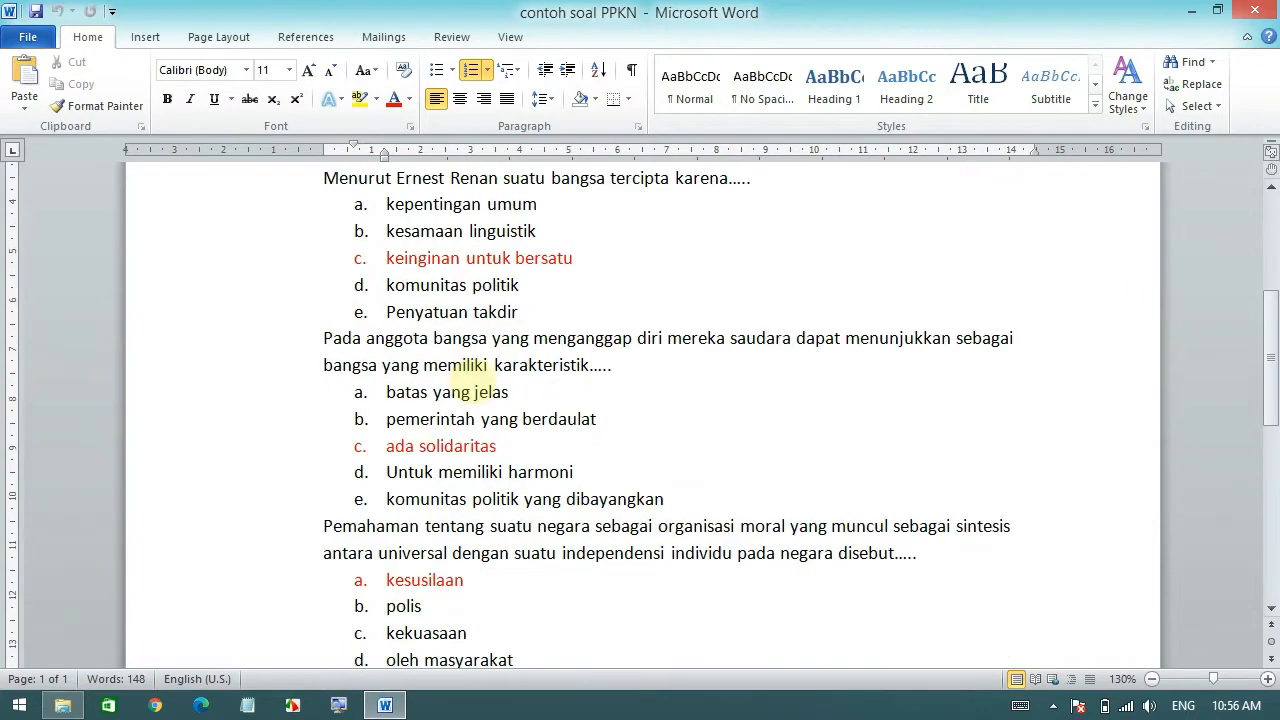
scroll(466, 387, down, 2)
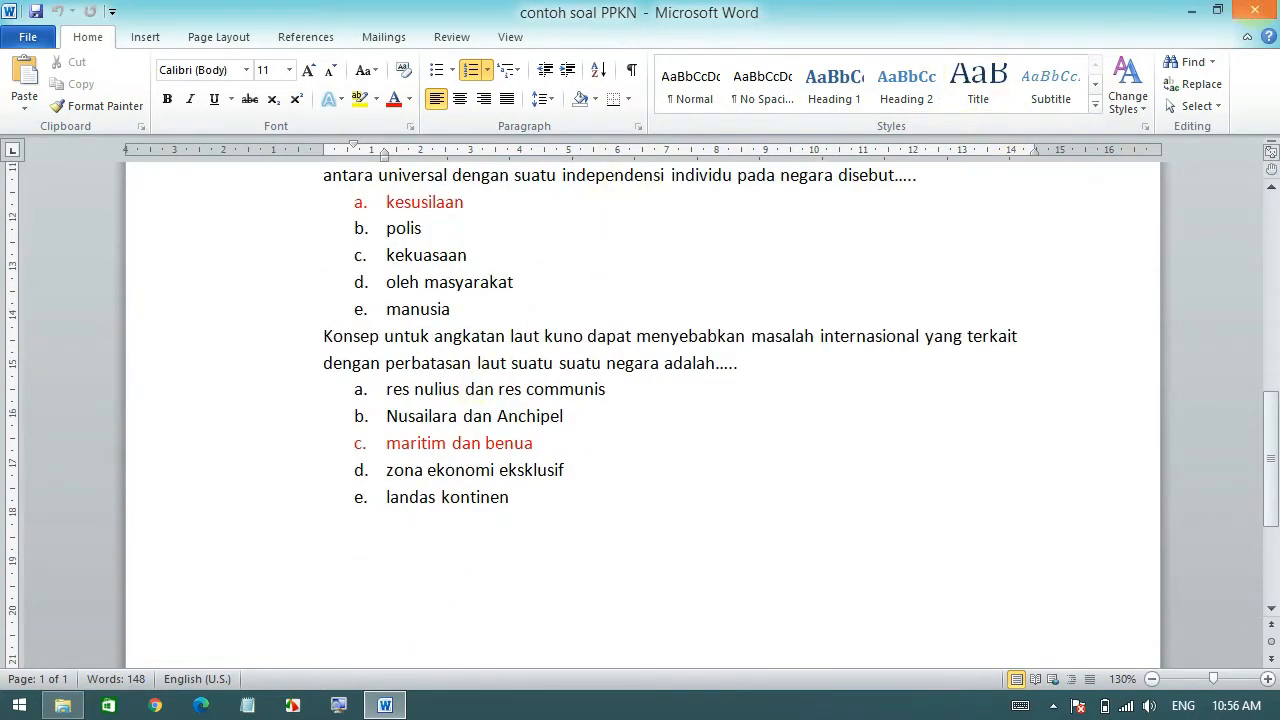
click(1254, 10)
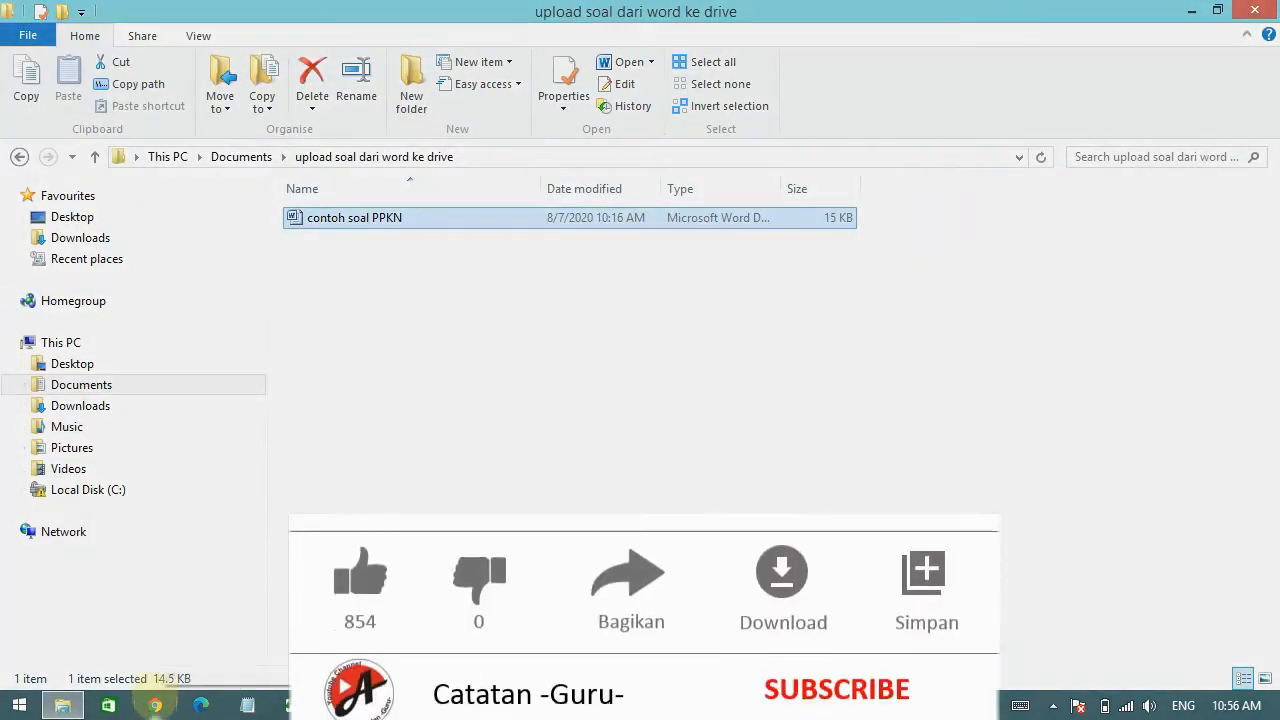
Switch to Google Chrome and open Google Drive
click(155, 705)
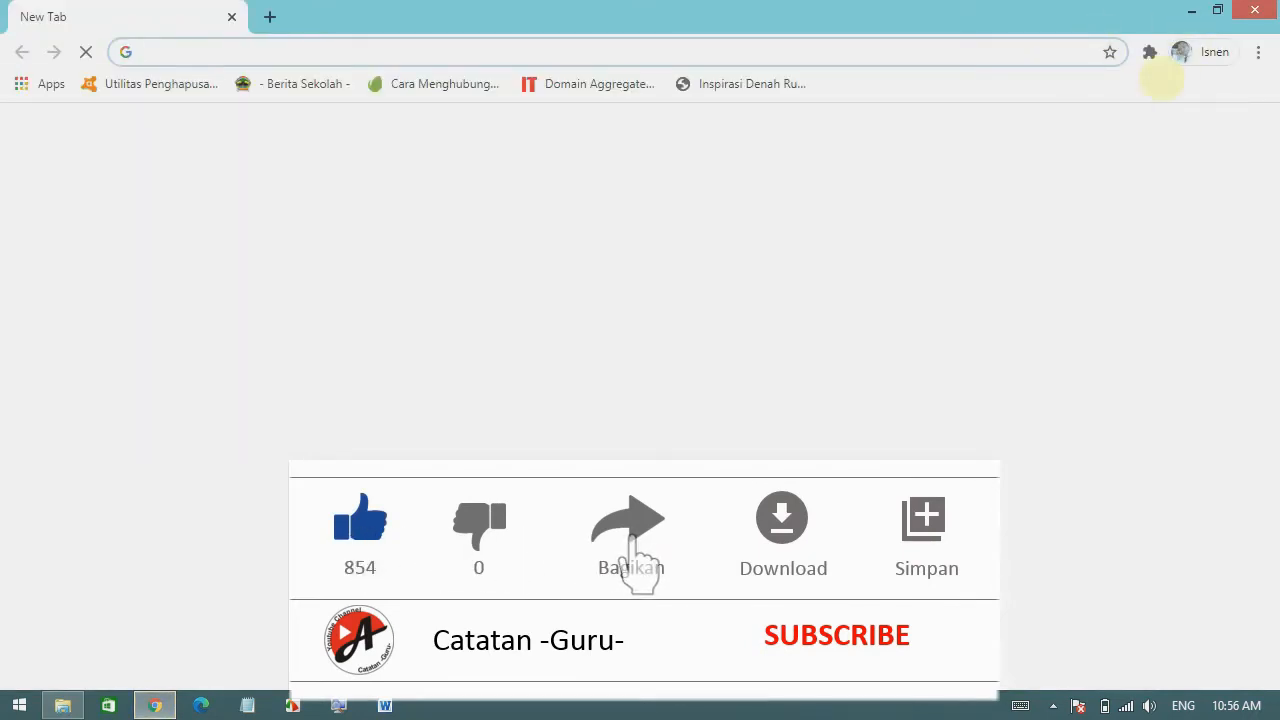
click(1181, 135)
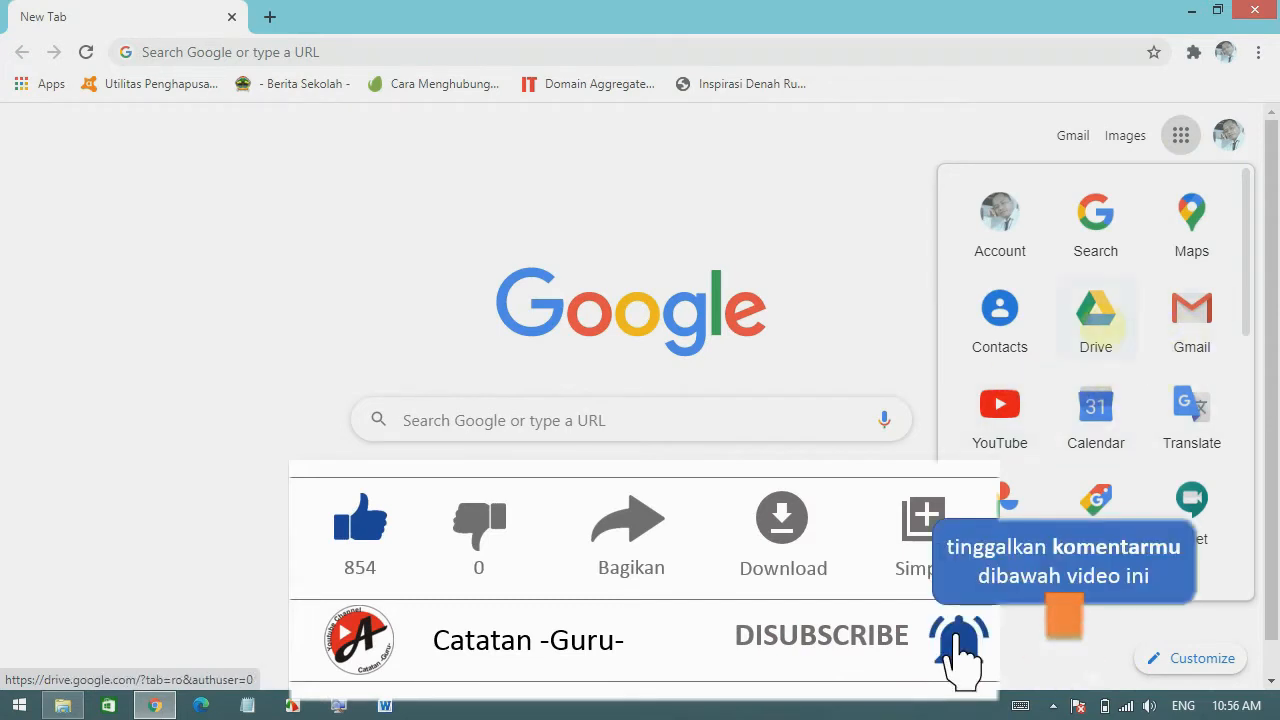
click(1096, 318)
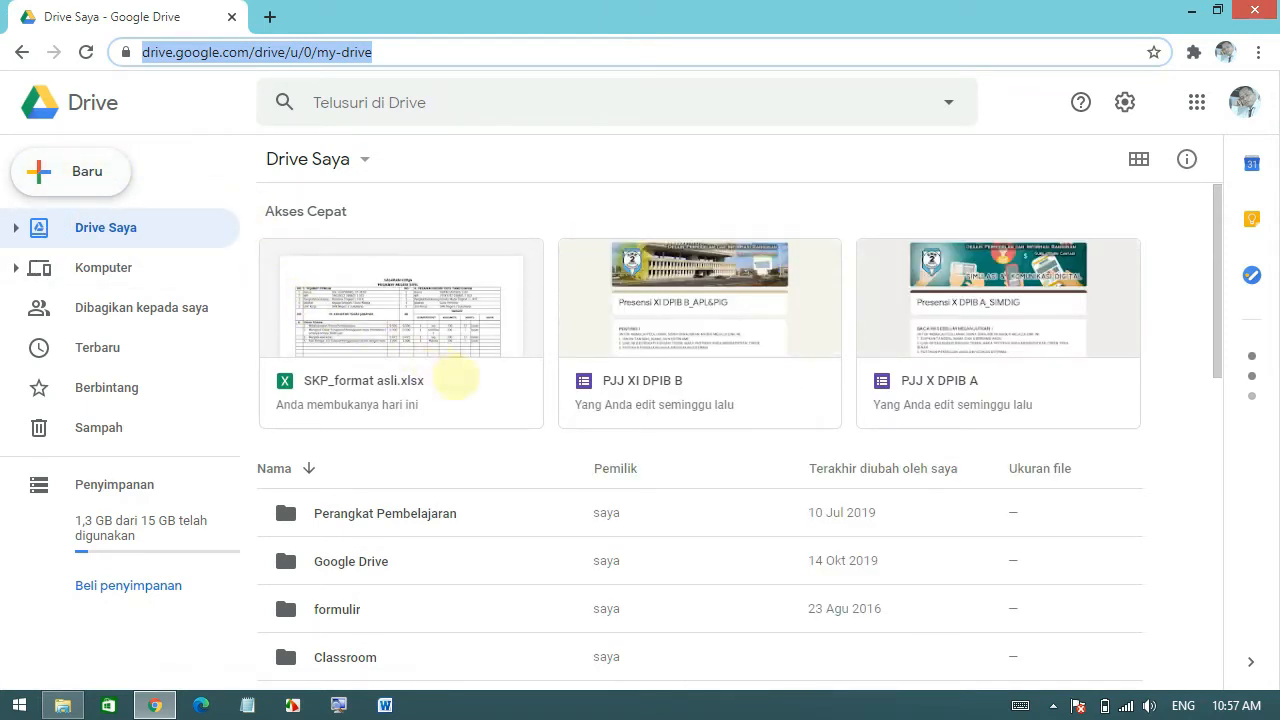
Arrange the Google Drive window and the file folder window side by side, with Drive in the left half of the screen
scroll(1132, 230, down, 3)
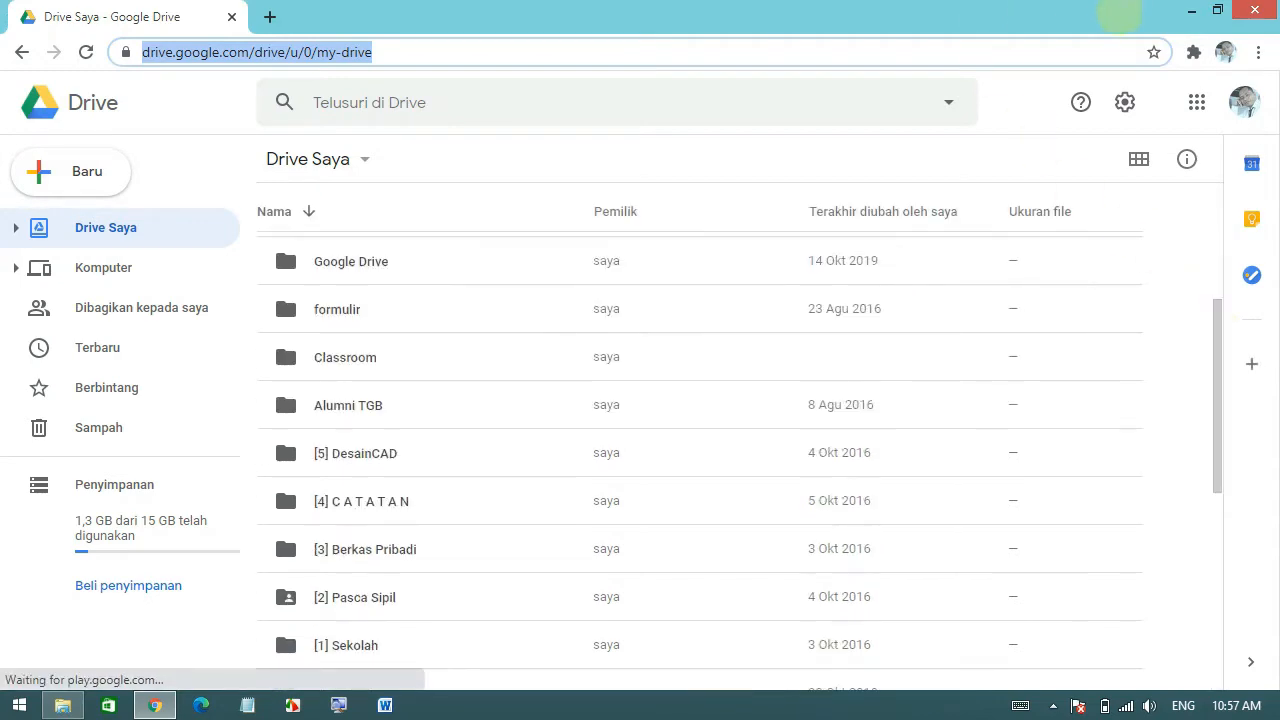
drag(1077, 17, 1, 140)
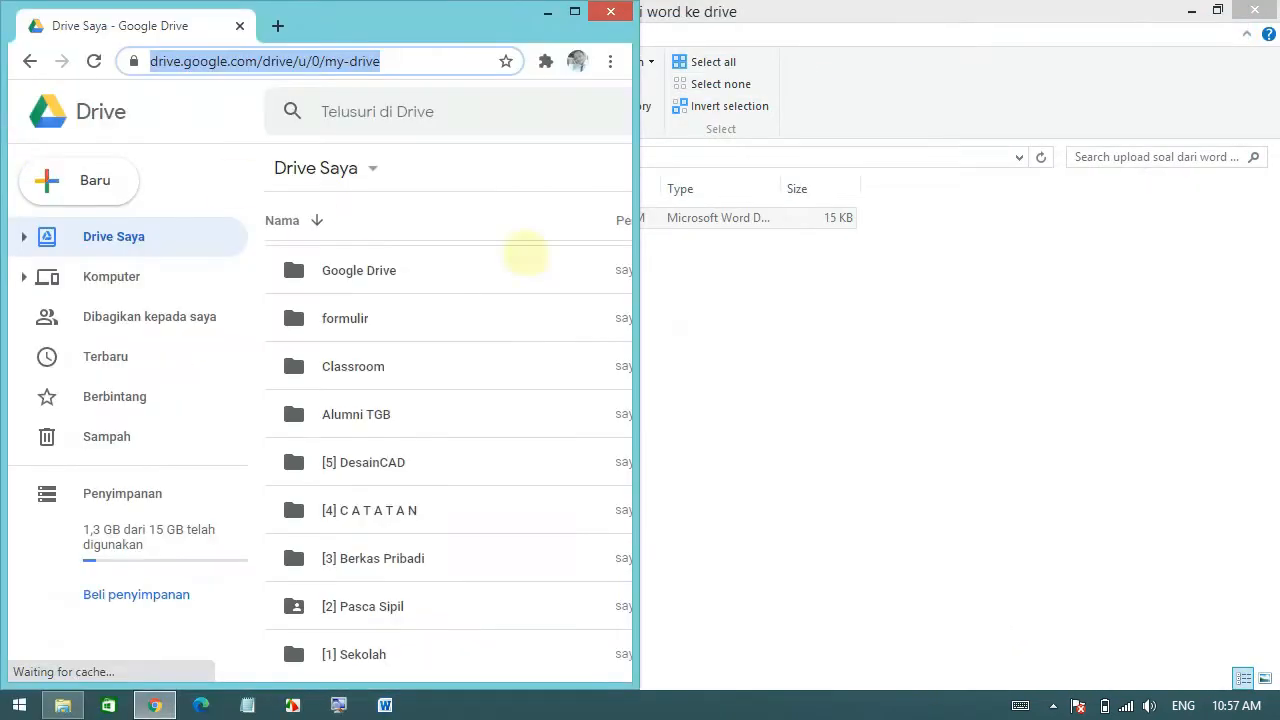
click(991, 323)
drag(551, 23, 1279, 360)
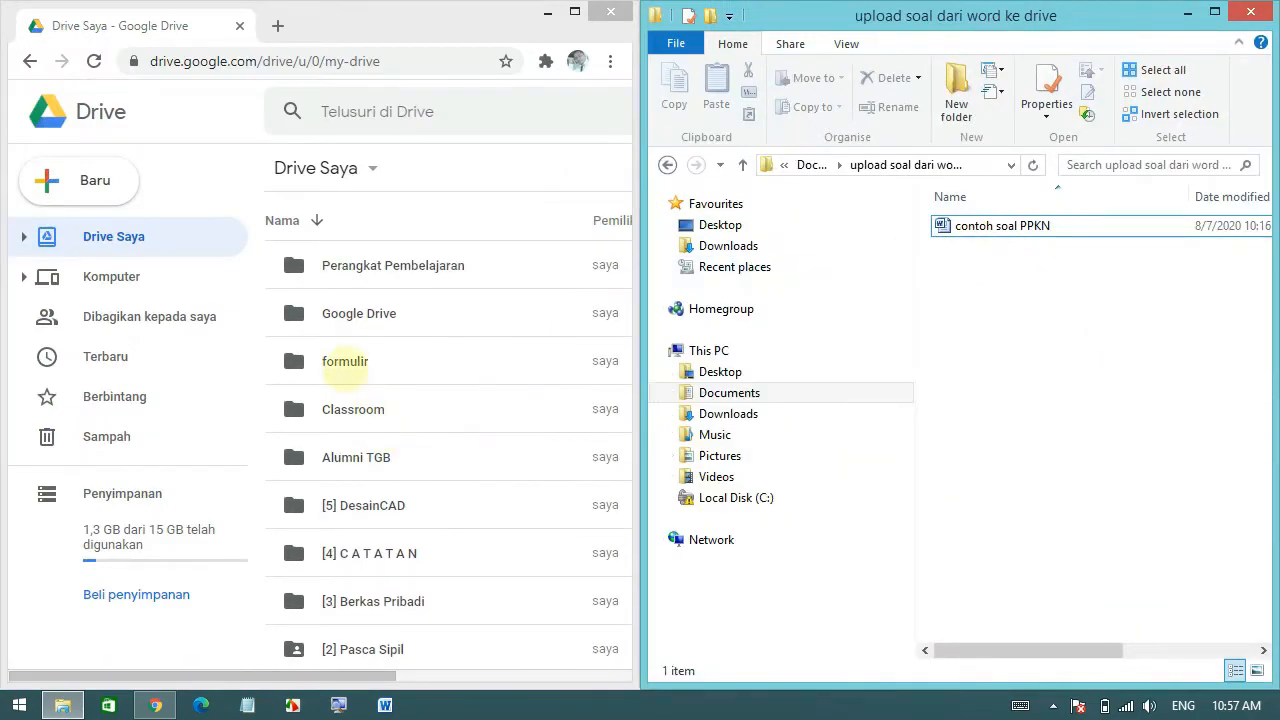
Open the "formulir" folder in Drive and upload the Word file "contoh soal PPKN" into it
click(345, 366)
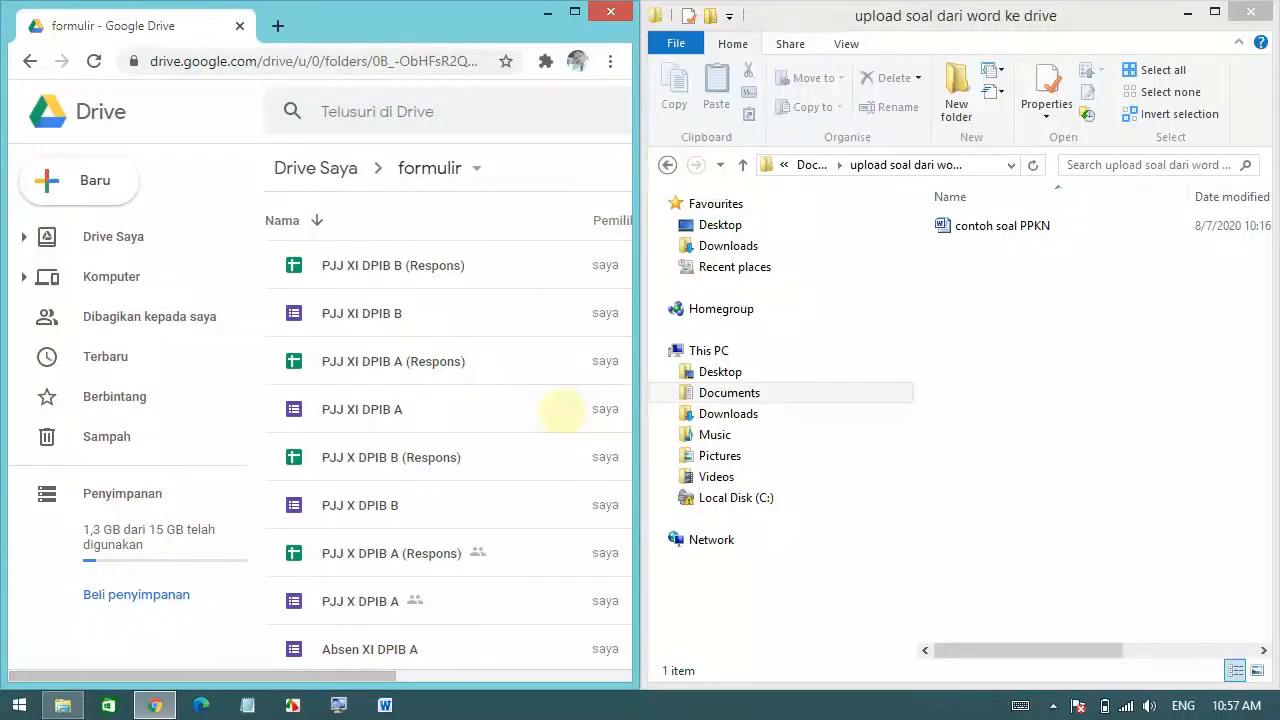
scroll(560, 408, down, 1)
click(1003, 225)
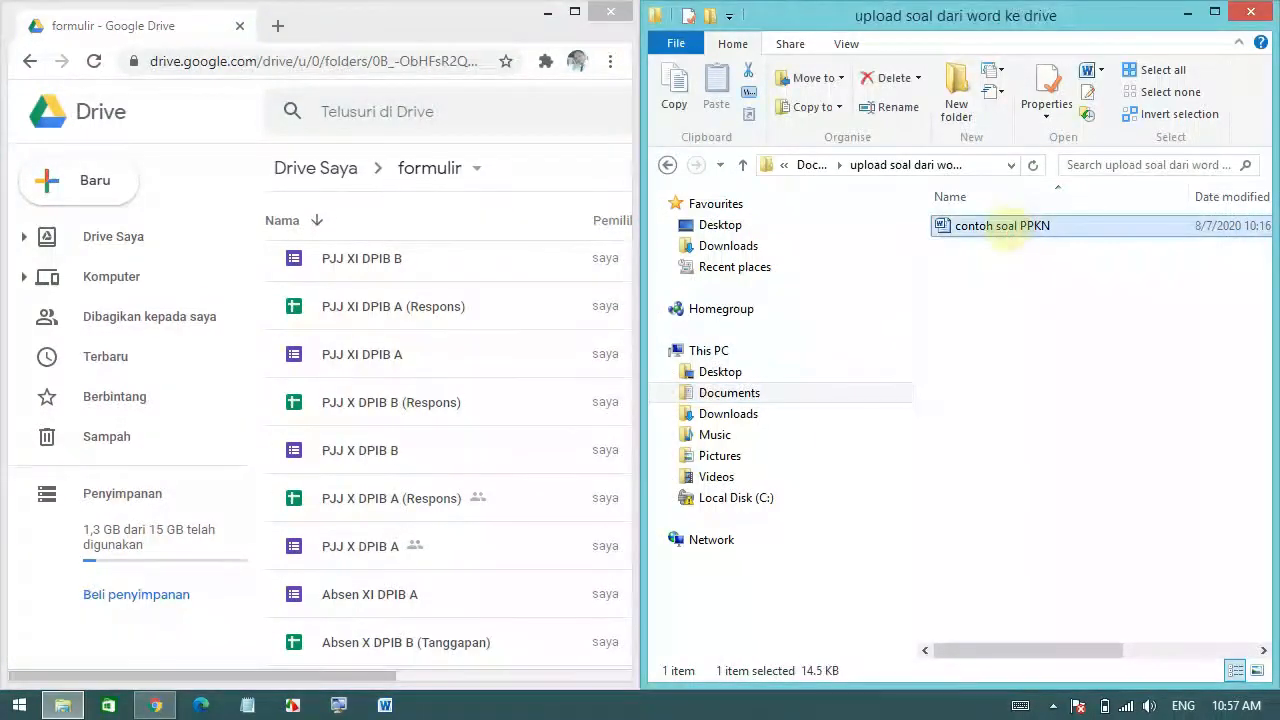
drag(1003, 225, 470, 540)
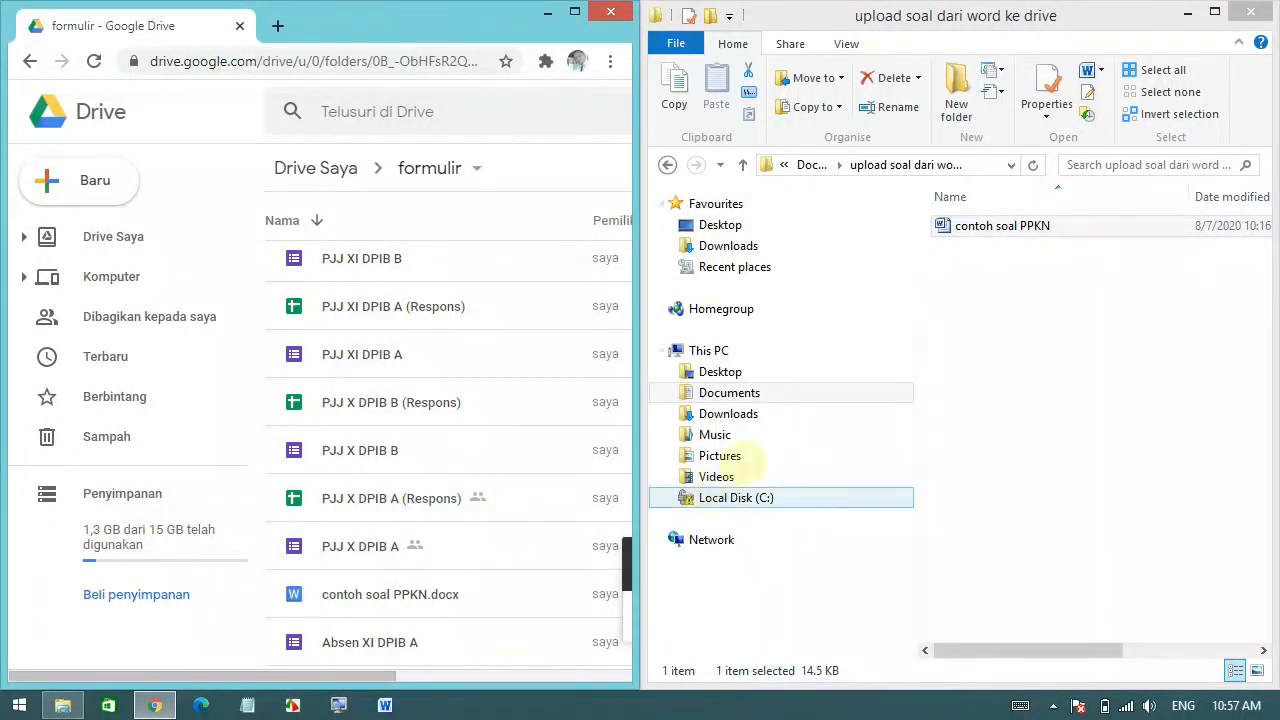
Maximize the Drive window, select the uploaded "contoh soal PPKN.docx" and dismiss the upload notice
click(576, 12)
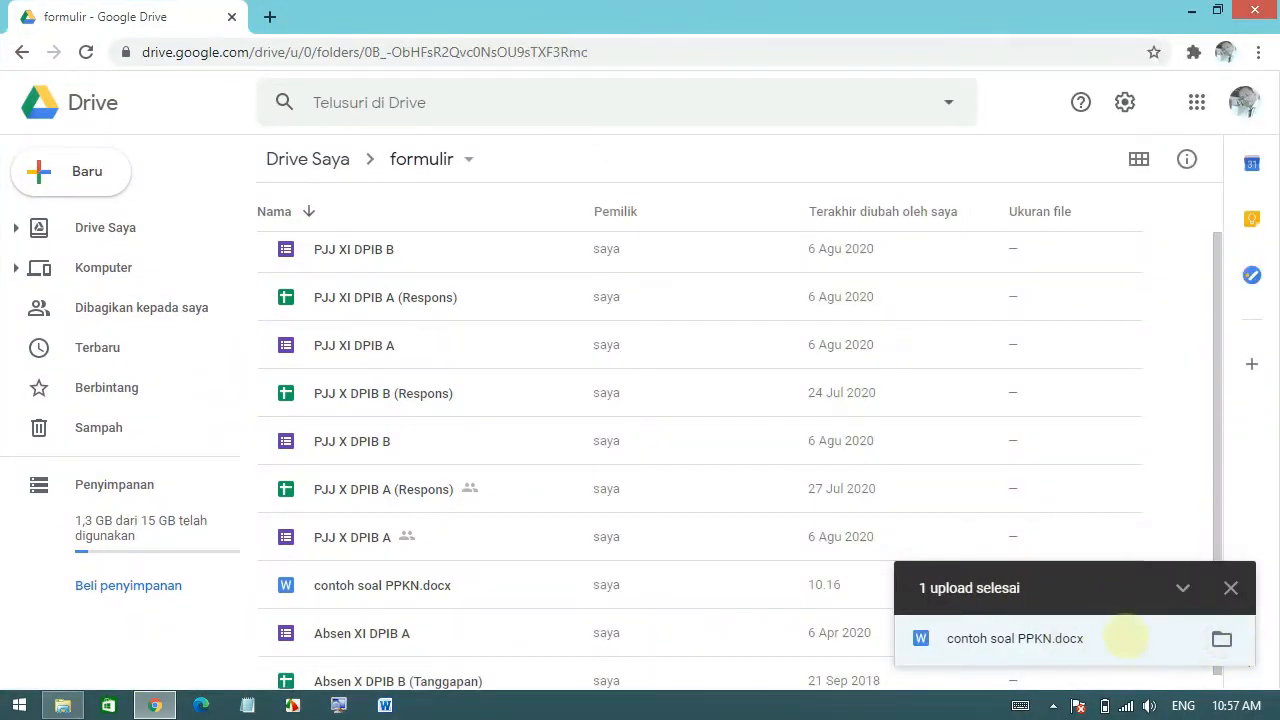
scroll(506, 509, down, 1)
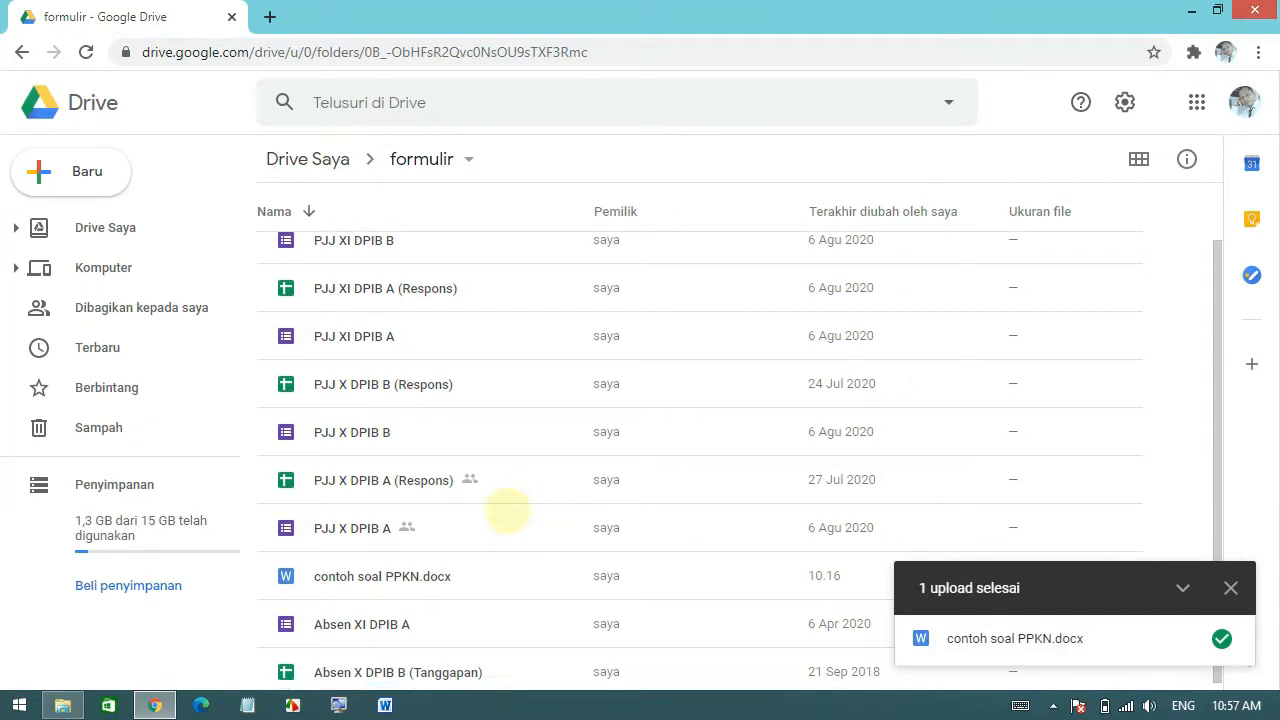
click(403, 570)
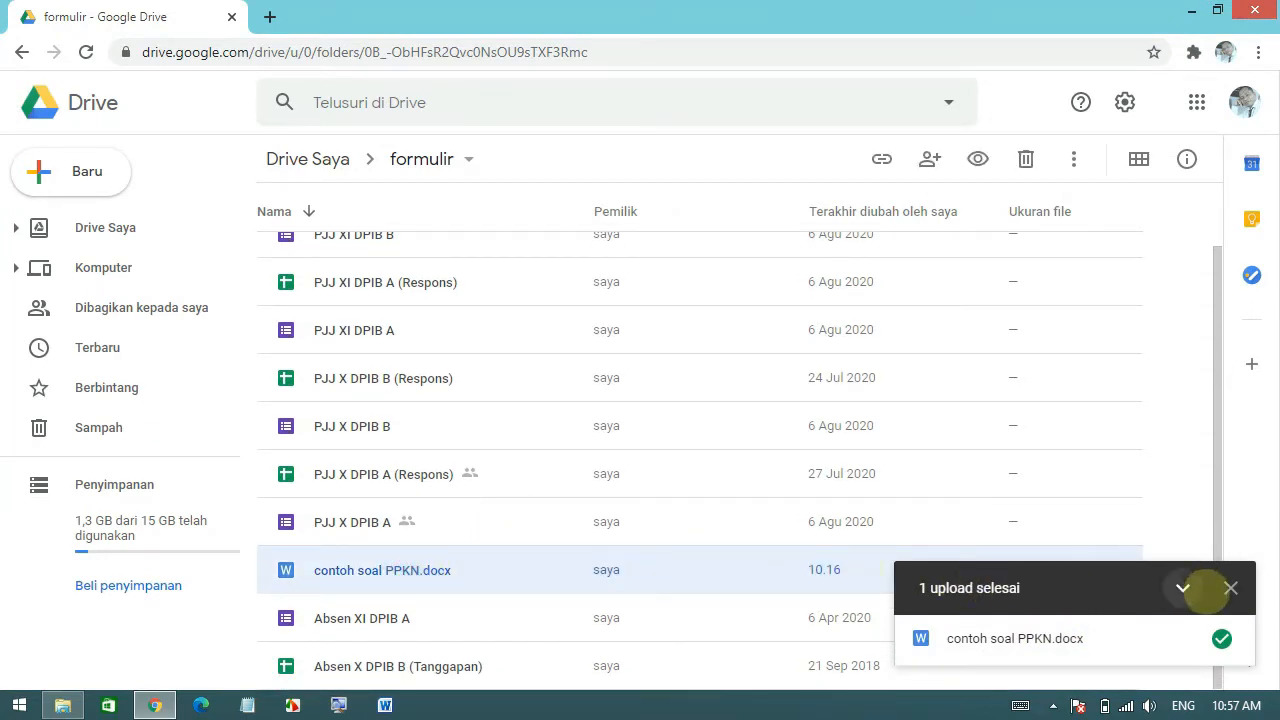
click(1230, 588)
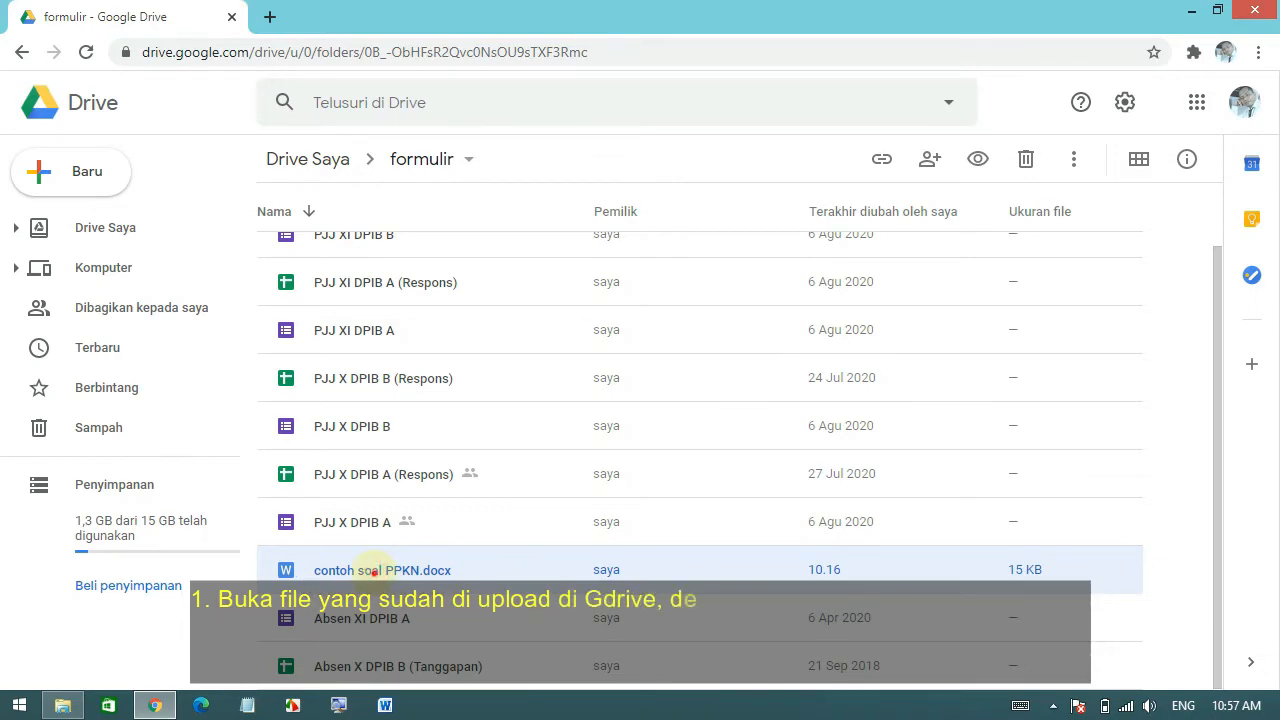
Open the uploaded "contoh soal PPKN.docx" with Google Dokumen
double_click(371, 566)
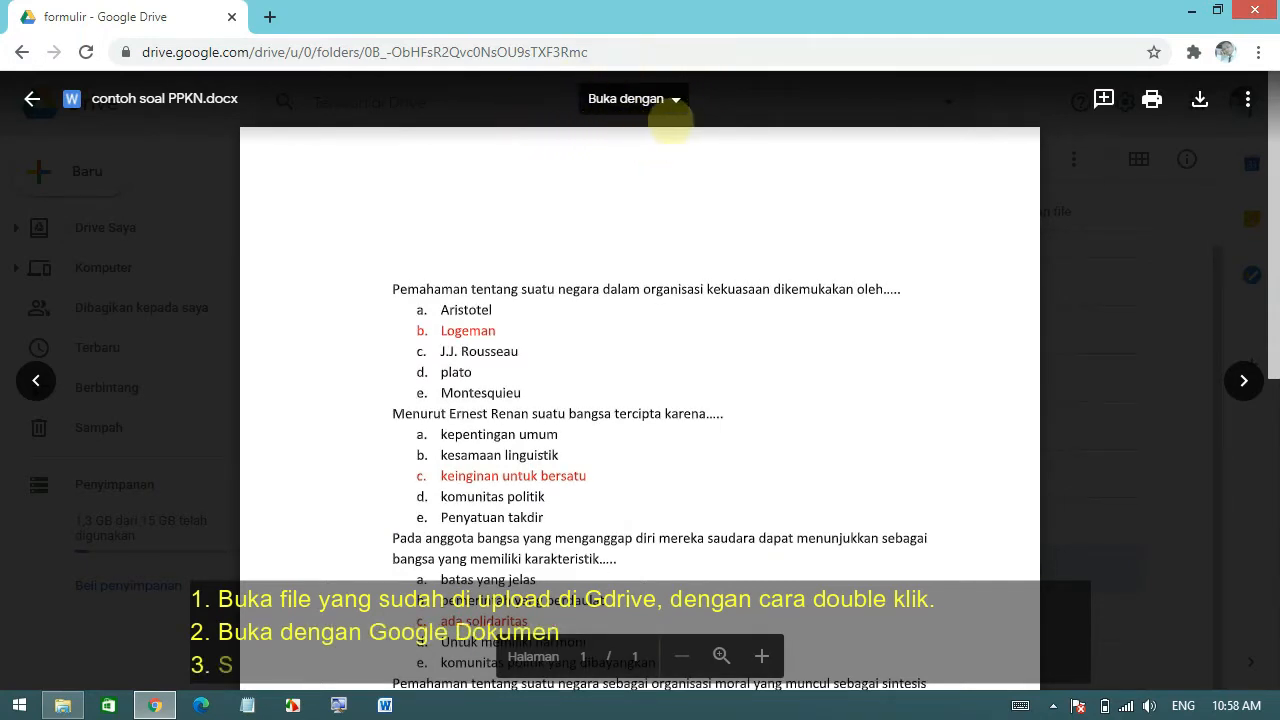
click(674, 100)
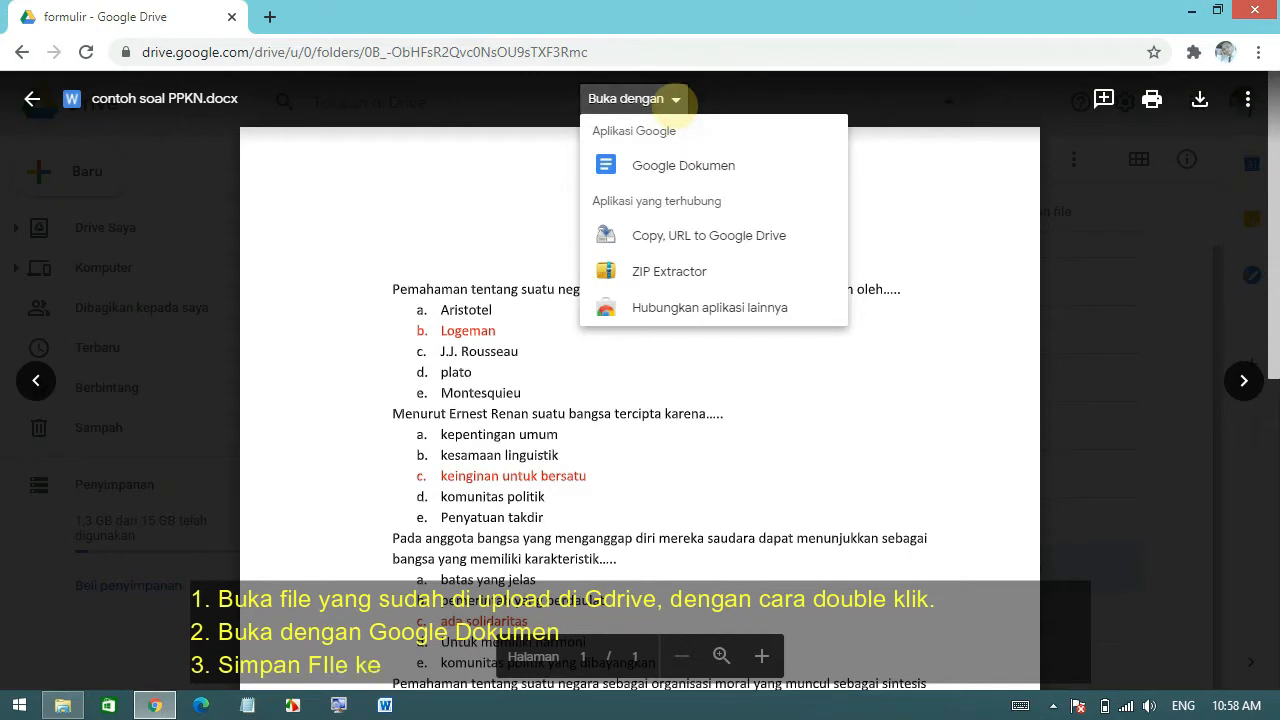
click(708, 173)
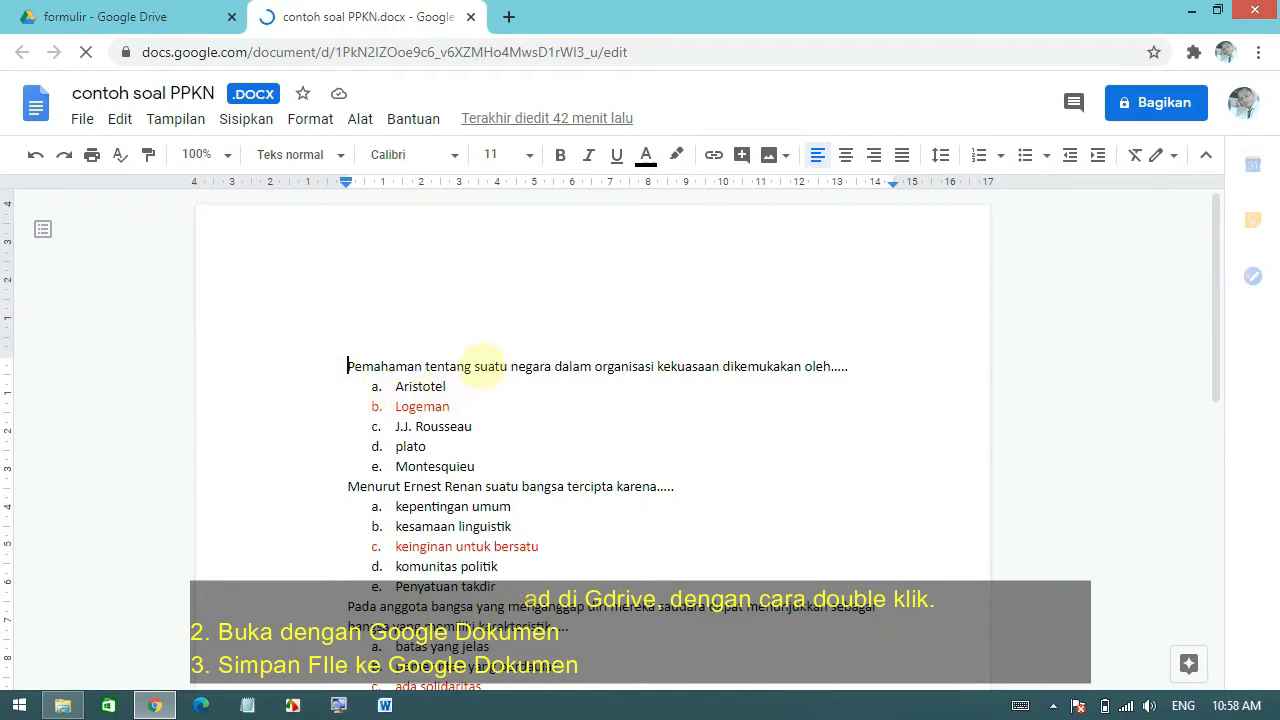
Save the document as a Google Dokumen file and select the original "contoh soal PPKN.docx" in the "formulir" folder
click(83, 119)
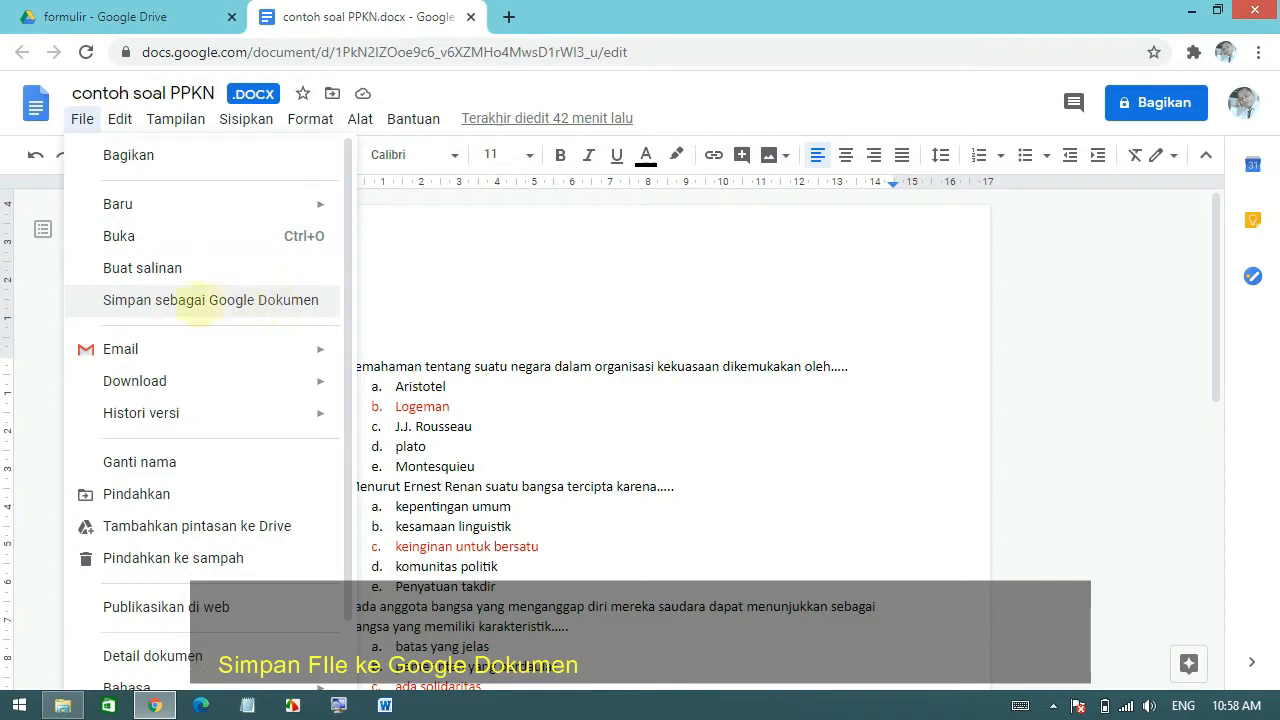
click(245, 299)
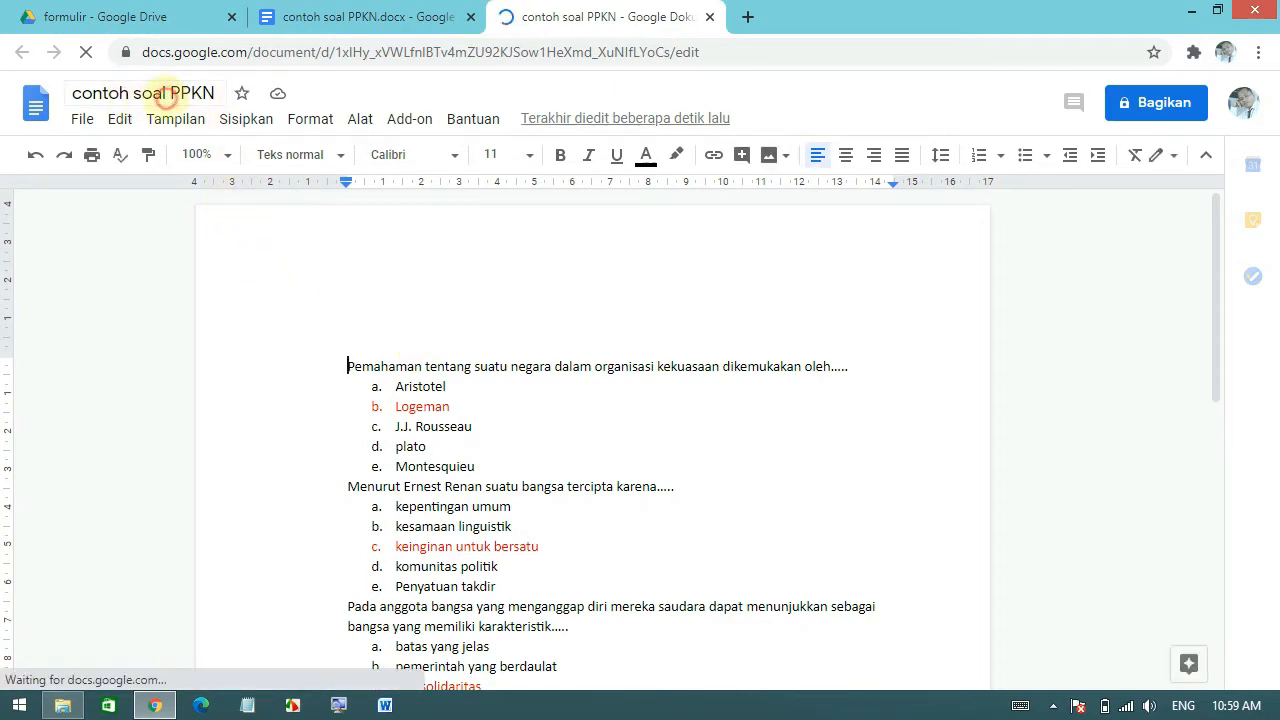
click(192, 92)
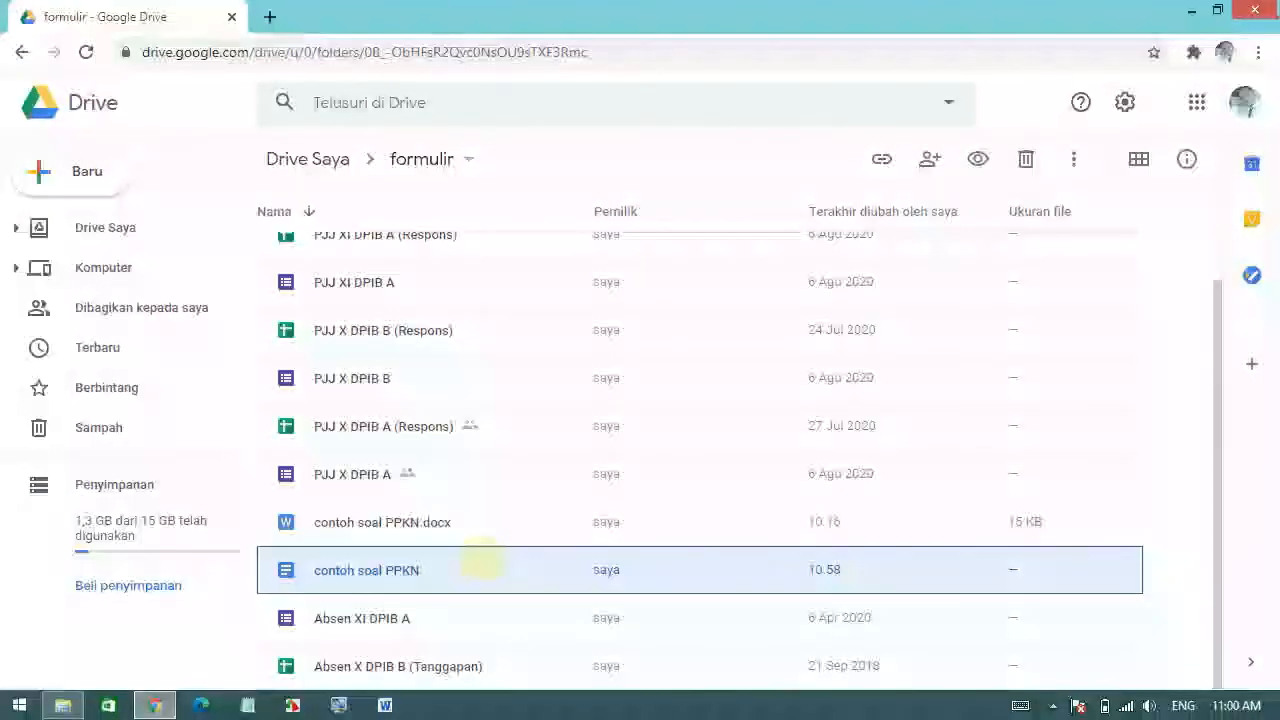
click(467, 520)
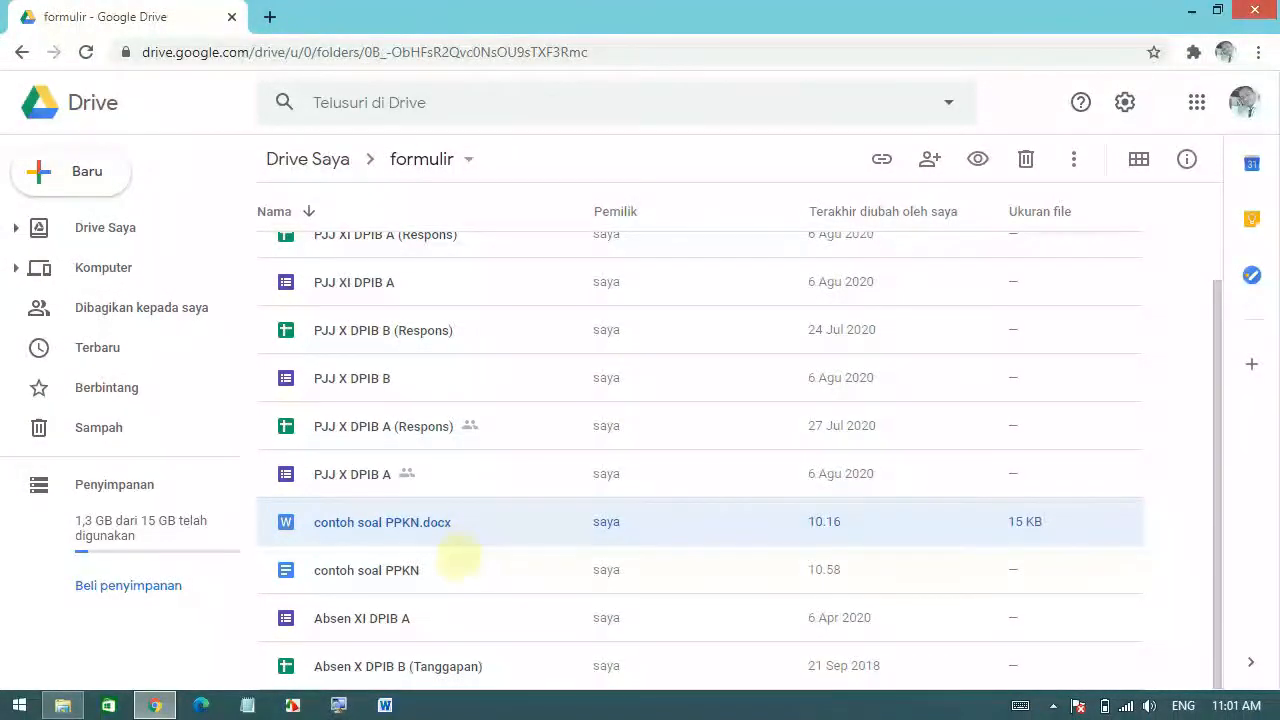
click(457, 569)
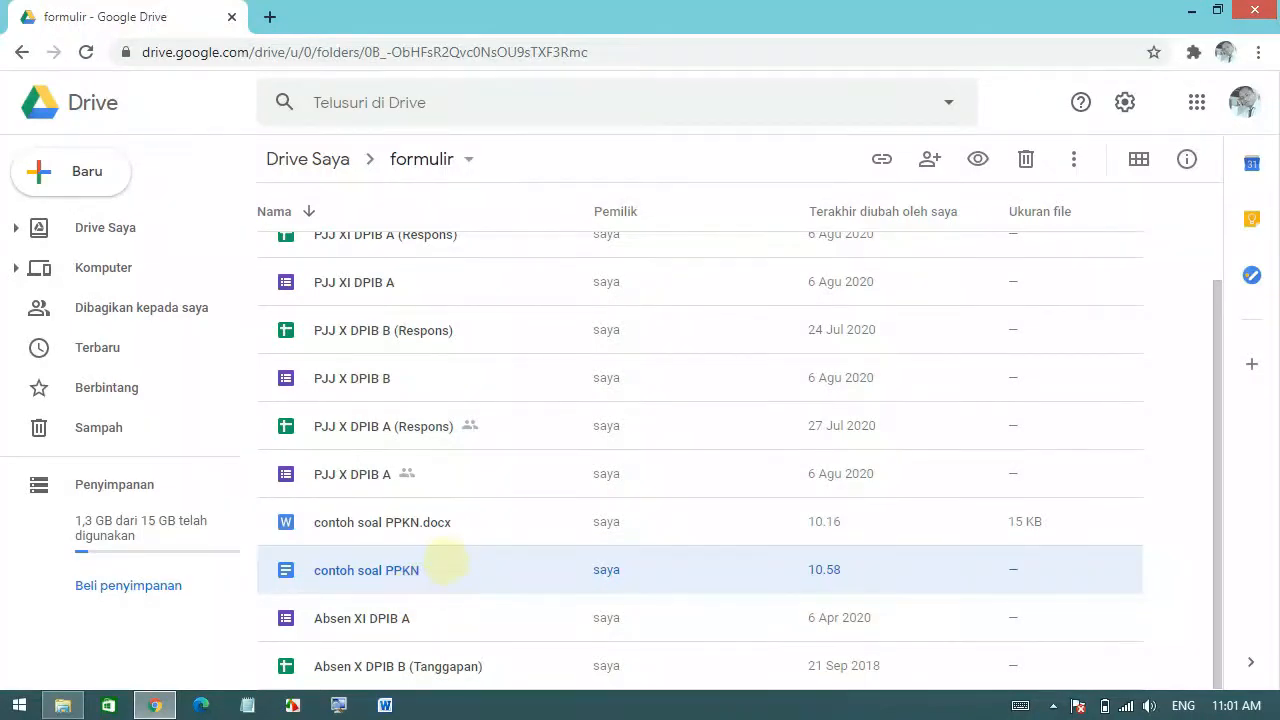
click(398, 518)
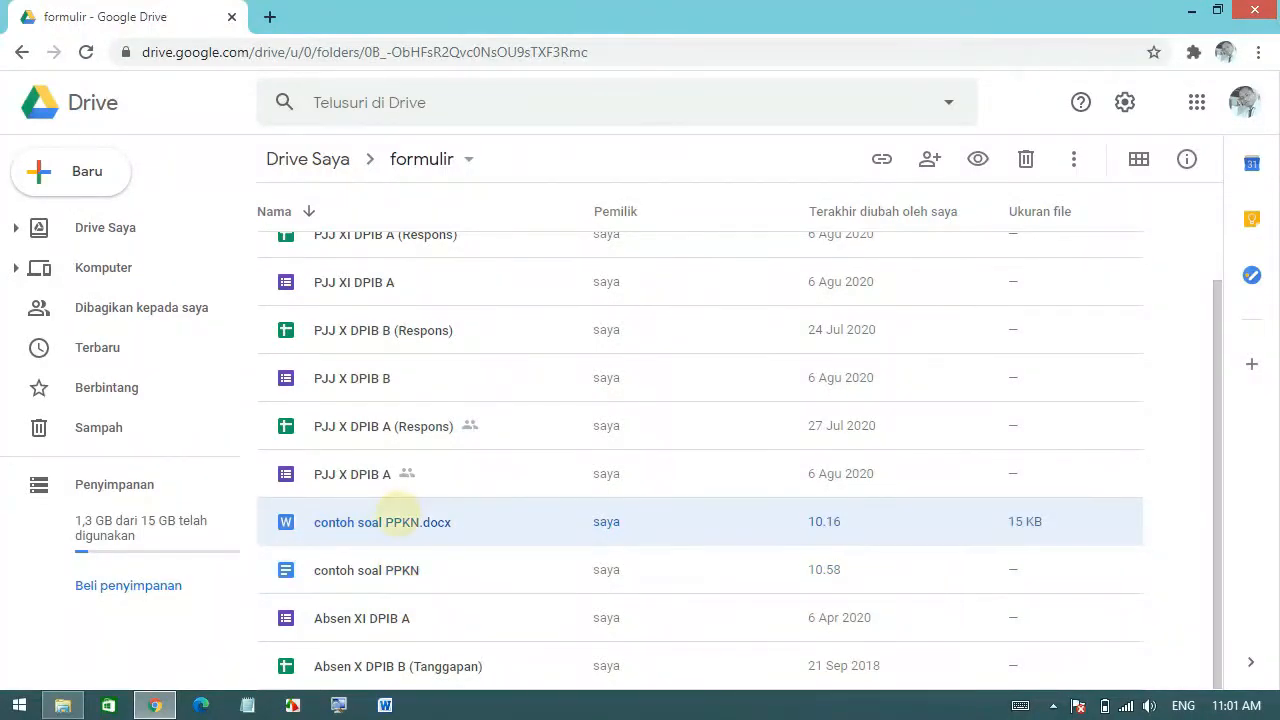
click(383, 574)
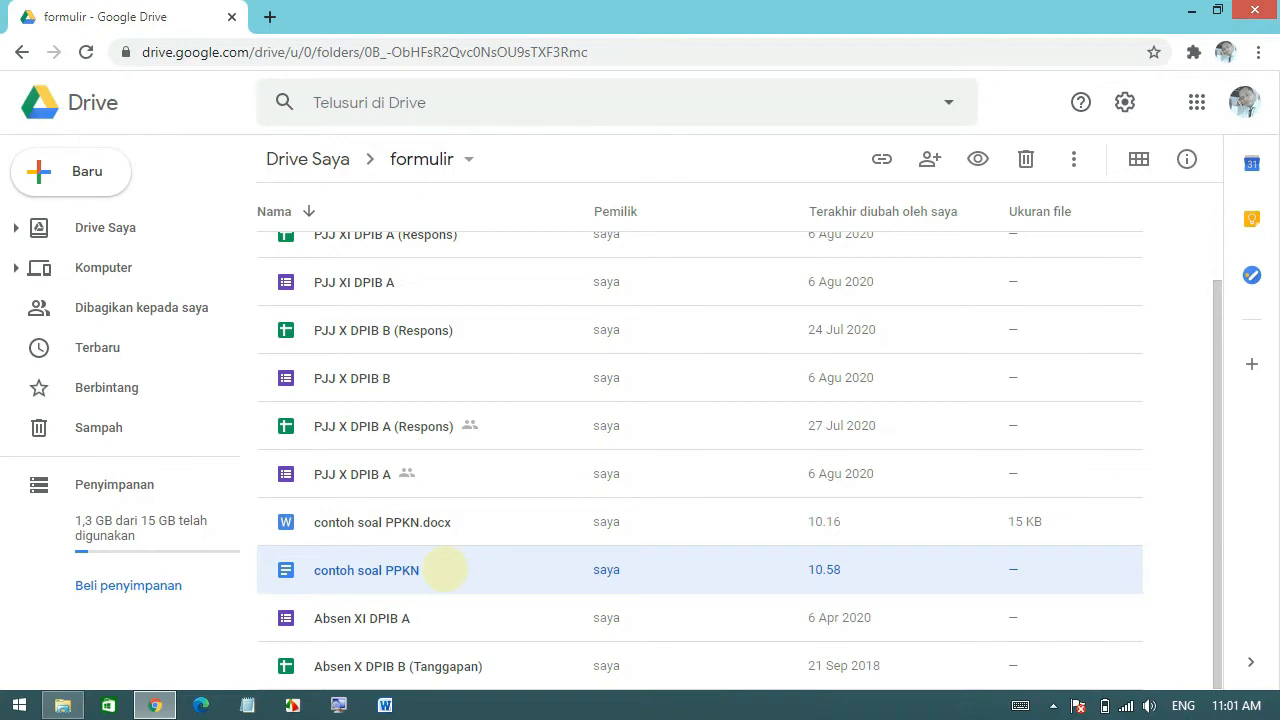
Create a new blank Google Formulir in the "formulir" folder
scroll(445, 570, up, 2)
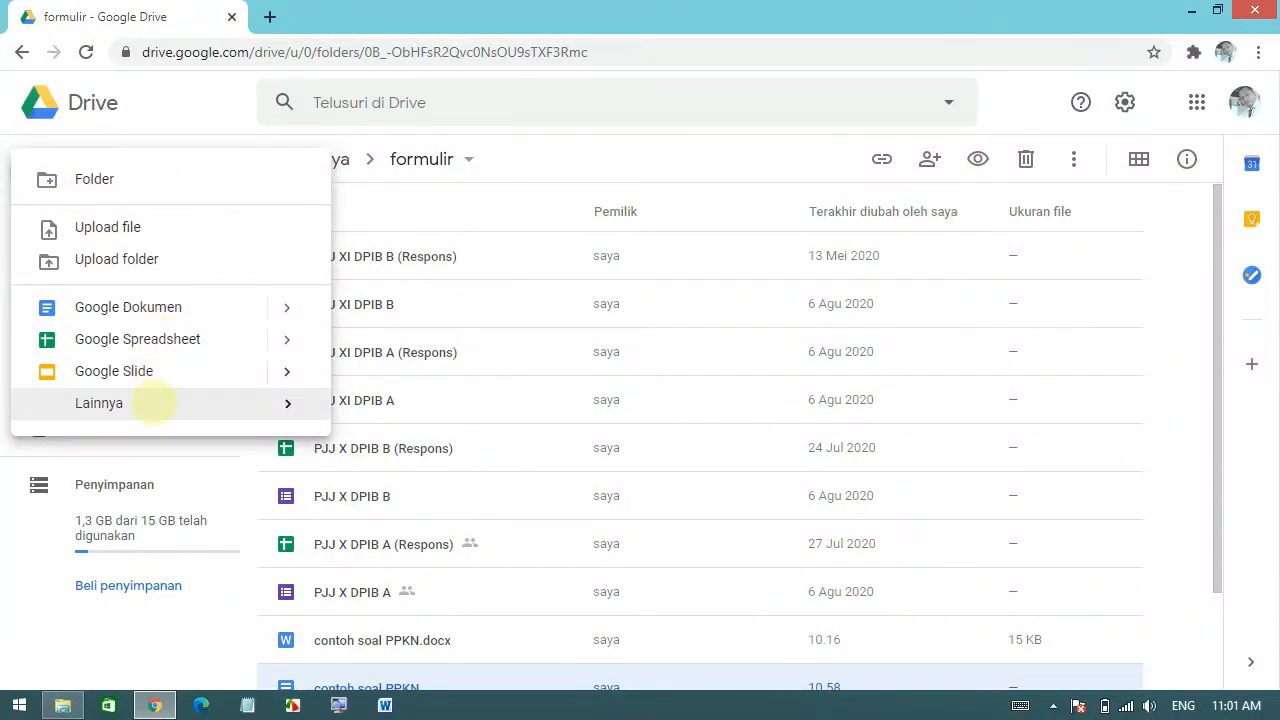
click(154, 403)
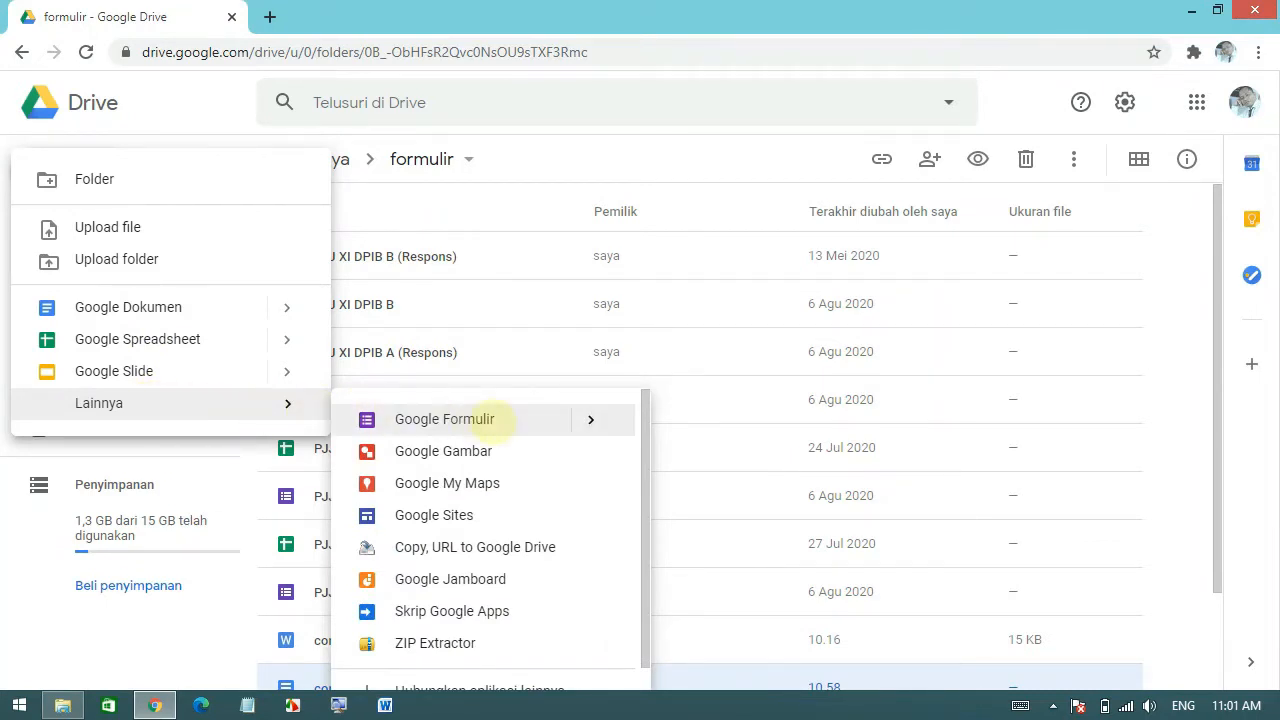
click(494, 421)
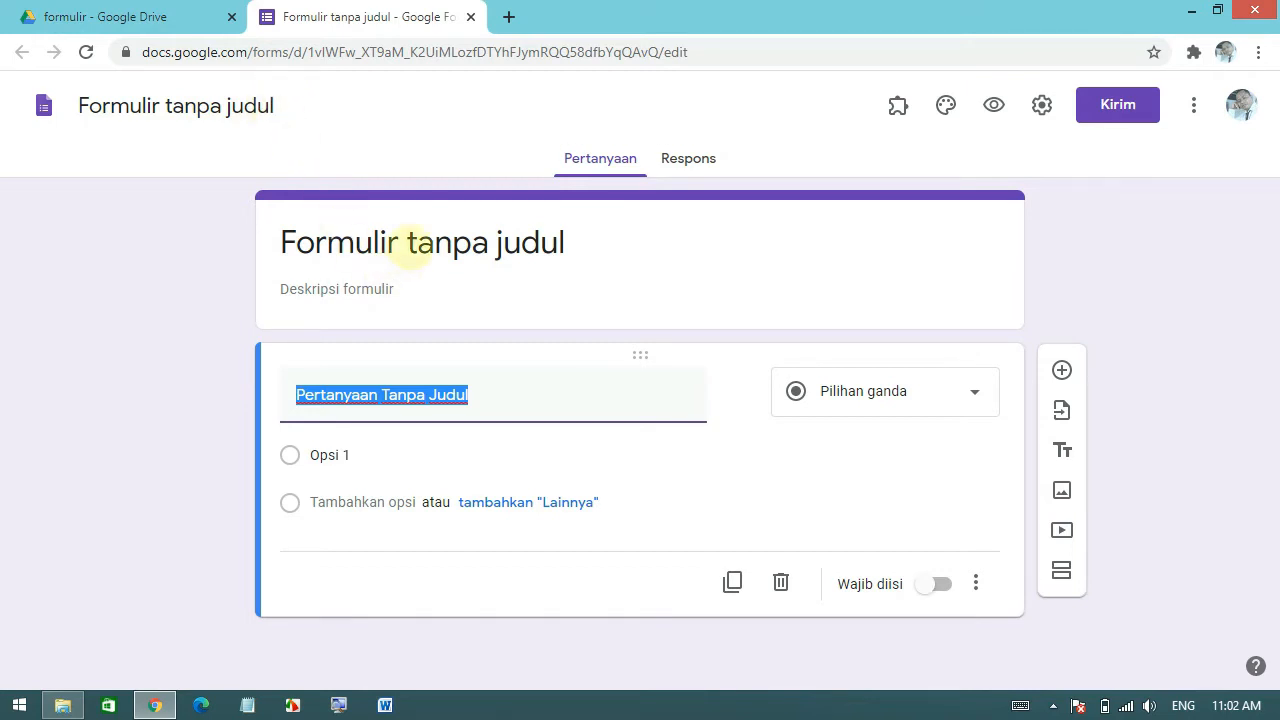
Rename the untitled form file as "soal_PPKN"
click(211, 106)
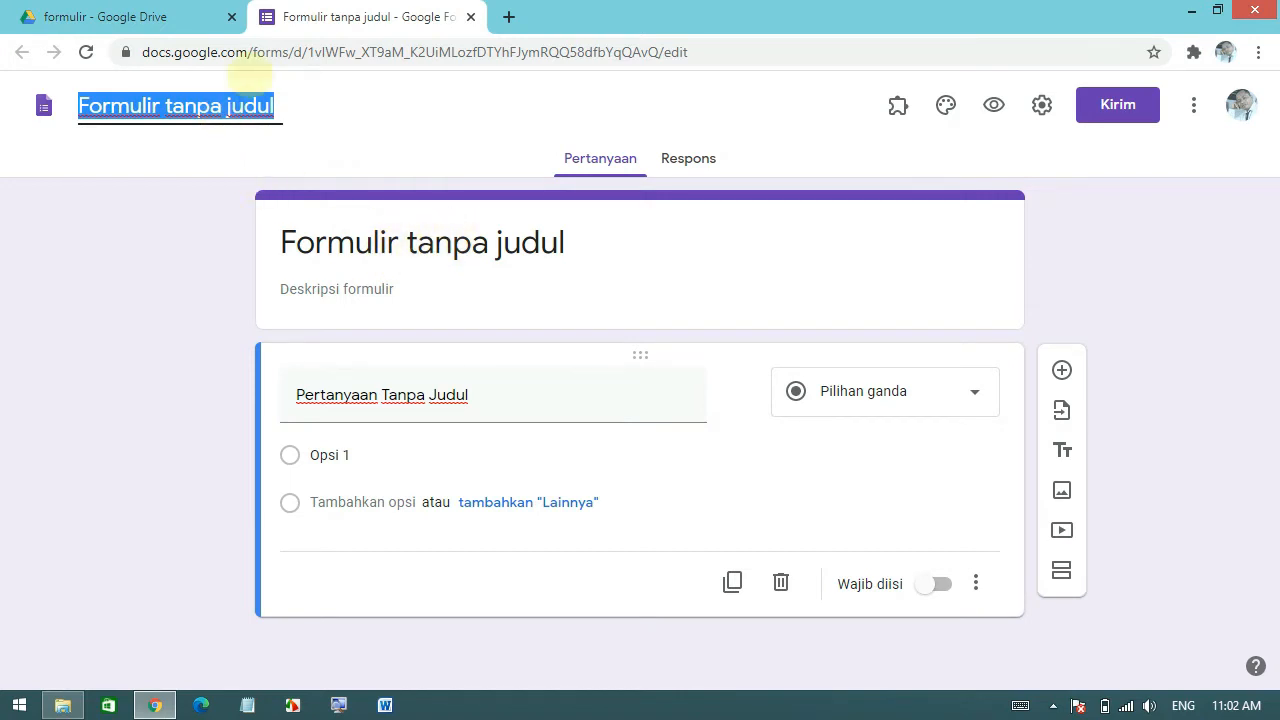
text(soal)
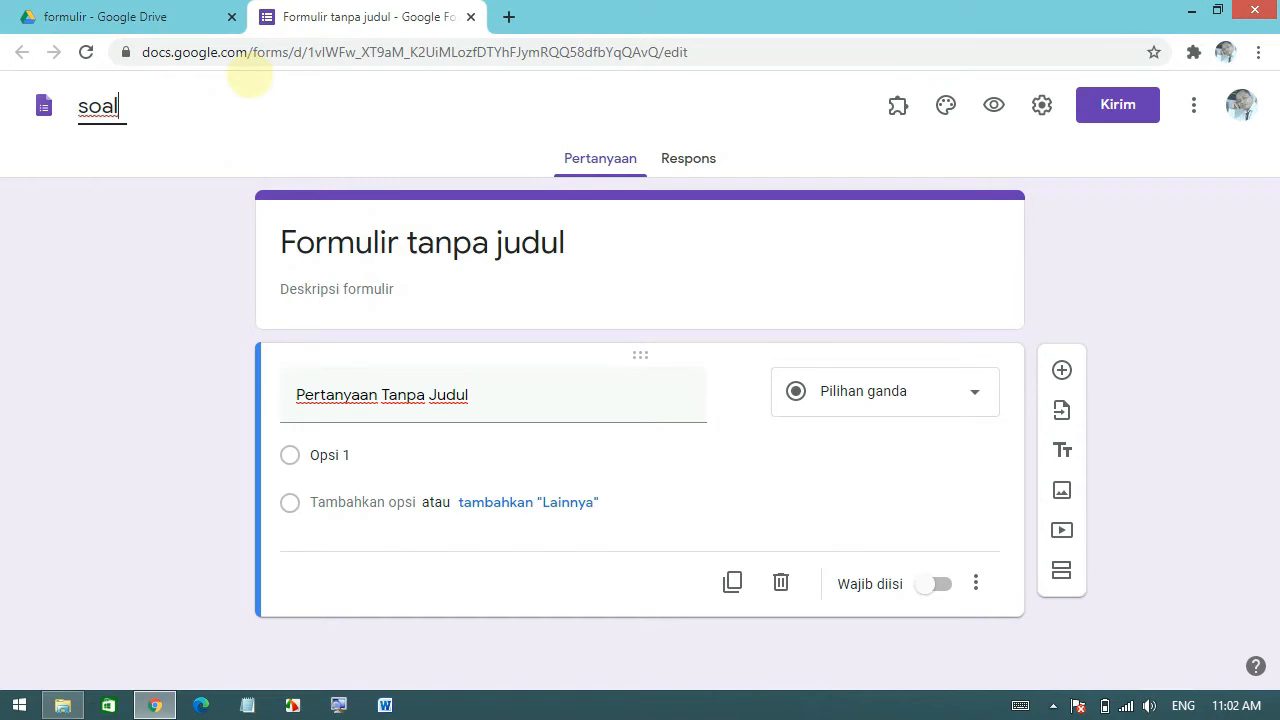
key(BackSpace)
text(_PPKN)
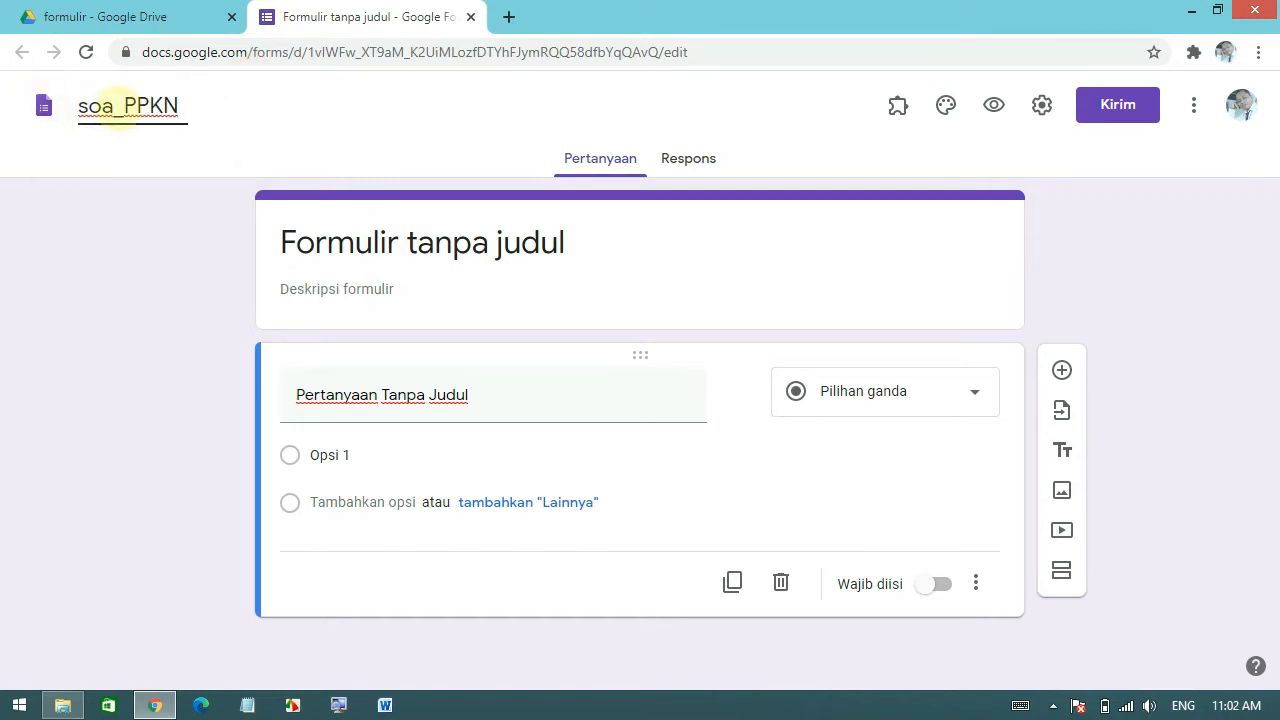
click(114, 105)
text(l)
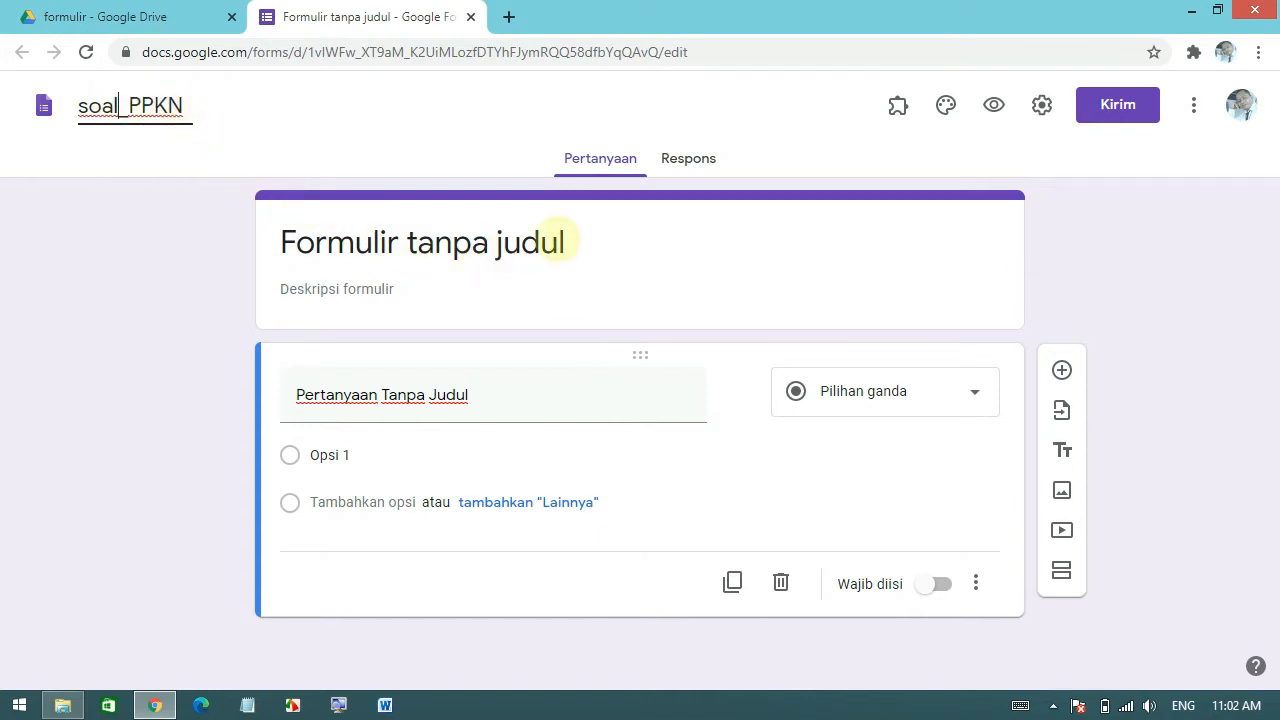
Change the form's heading title to "Soal PPKN Kelas X"
click(548, 243)
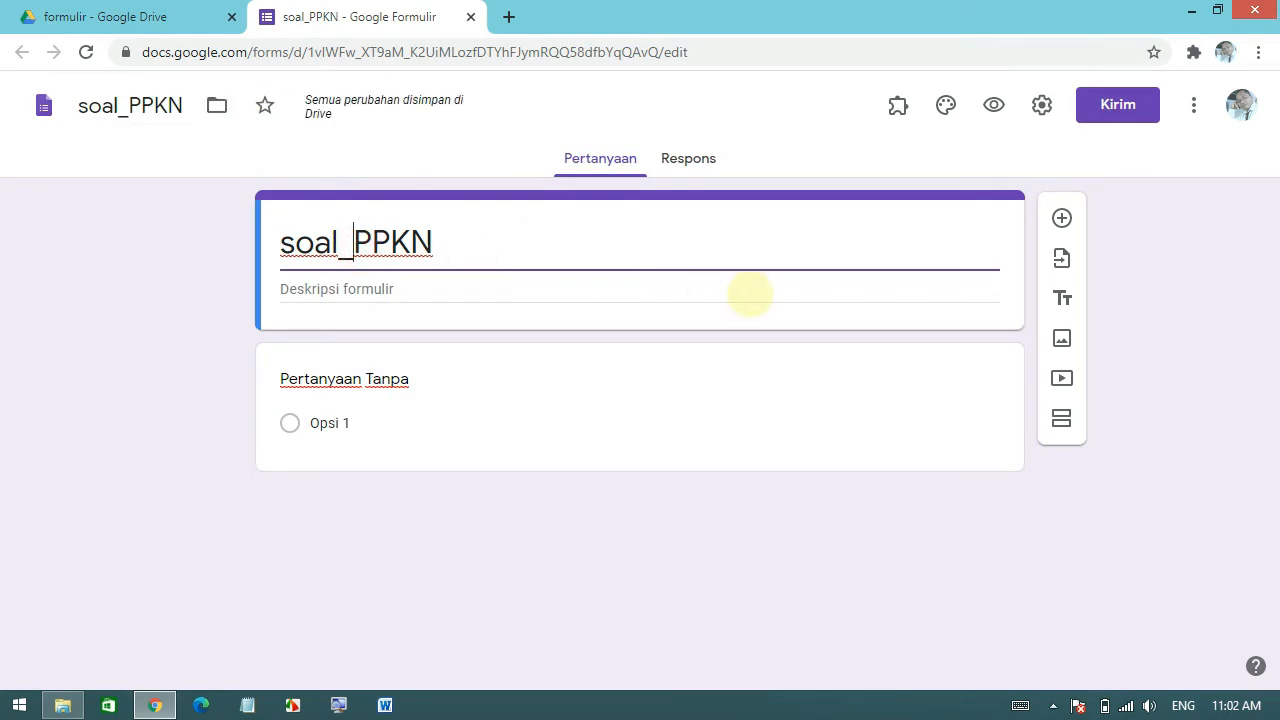
key(BackSpace)
key(BackSpace)
key(BackSpace)
key(BackSpace)
key(BackSpace)
text(Soal)
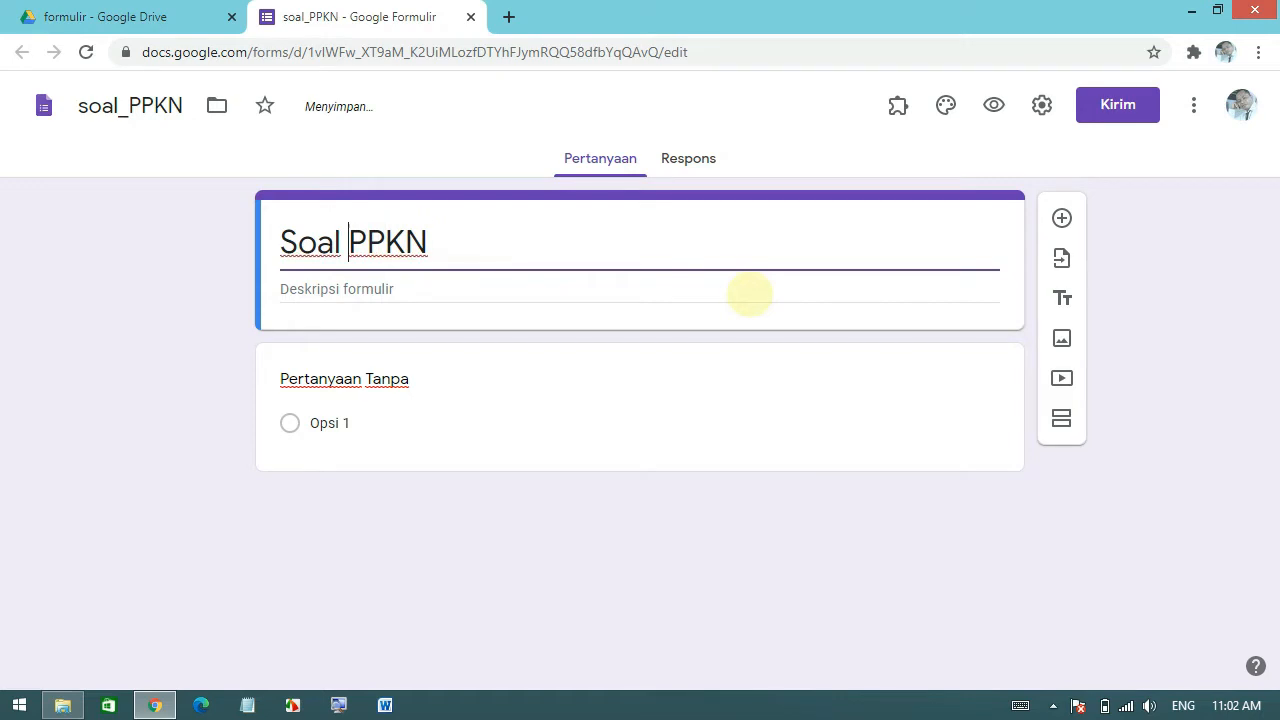
text( Kela)
key(BackSpace)
key(BackSpace)
key(BackSpace)
key(BackSpace)
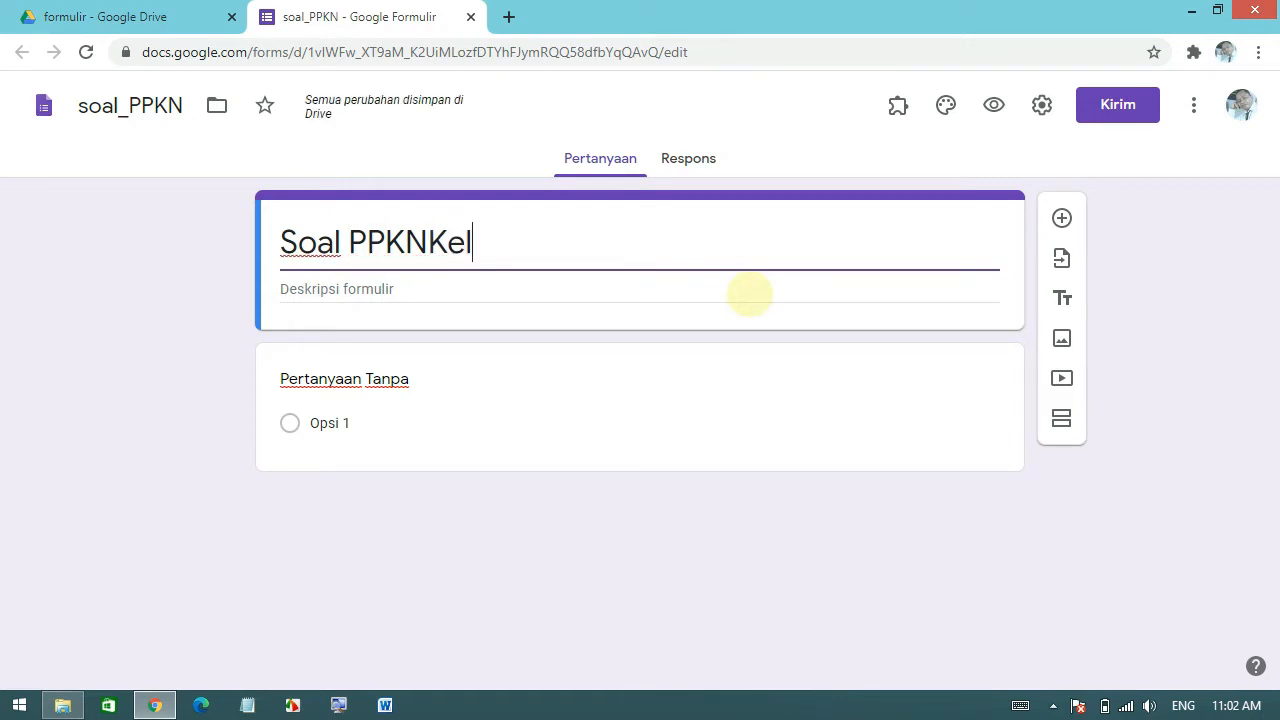
text(Kelas )
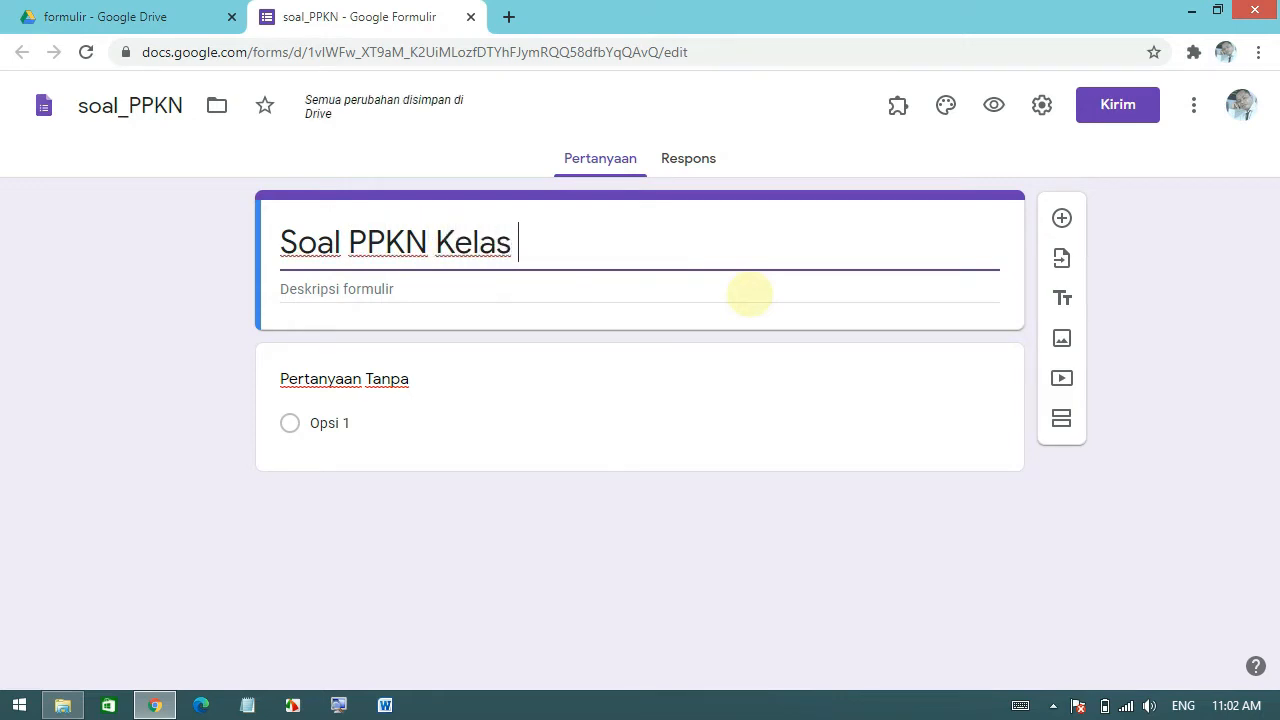
text(X)
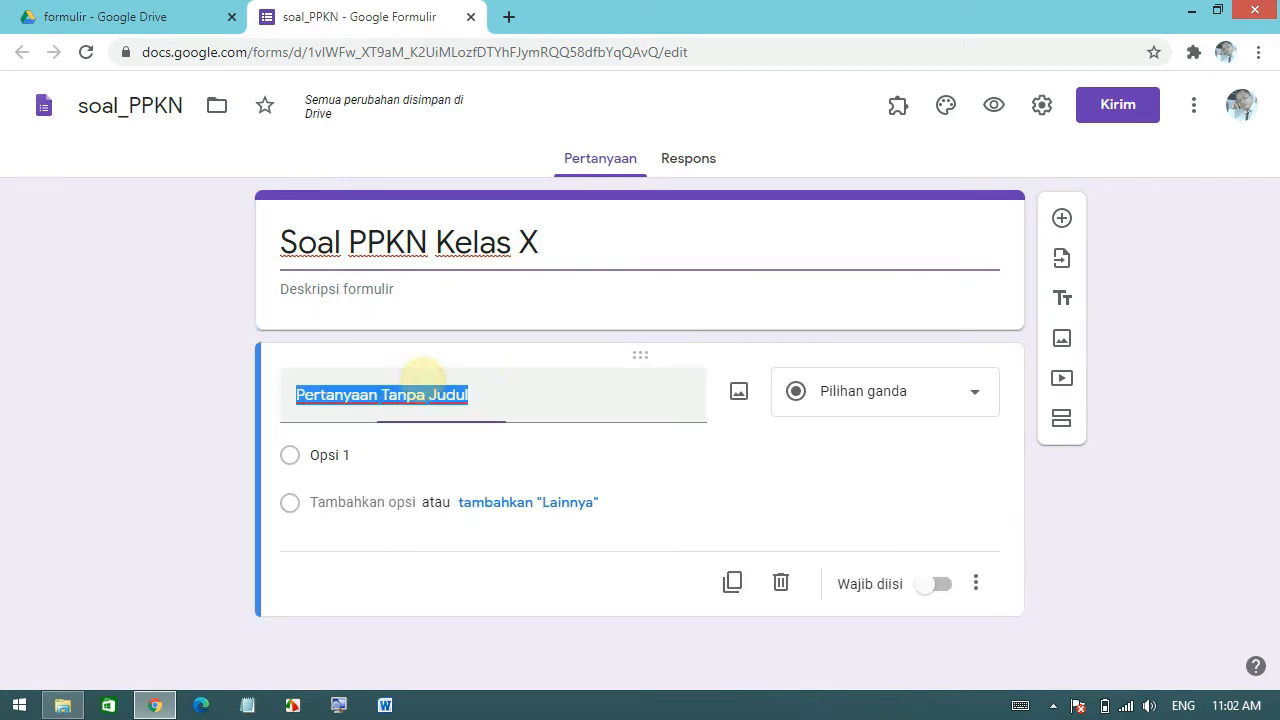
Turn the untitled first question into a Jawaban singkat question titled "Nama"
click(422, 378)
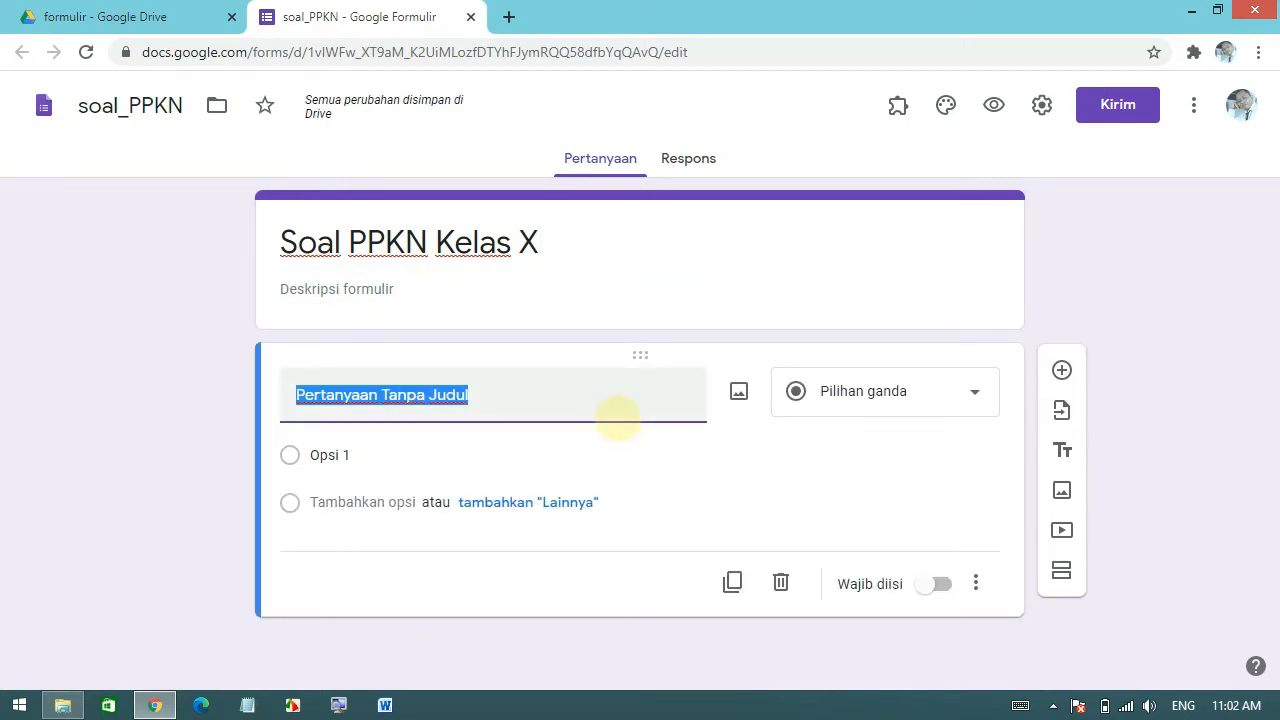
text(Nama)
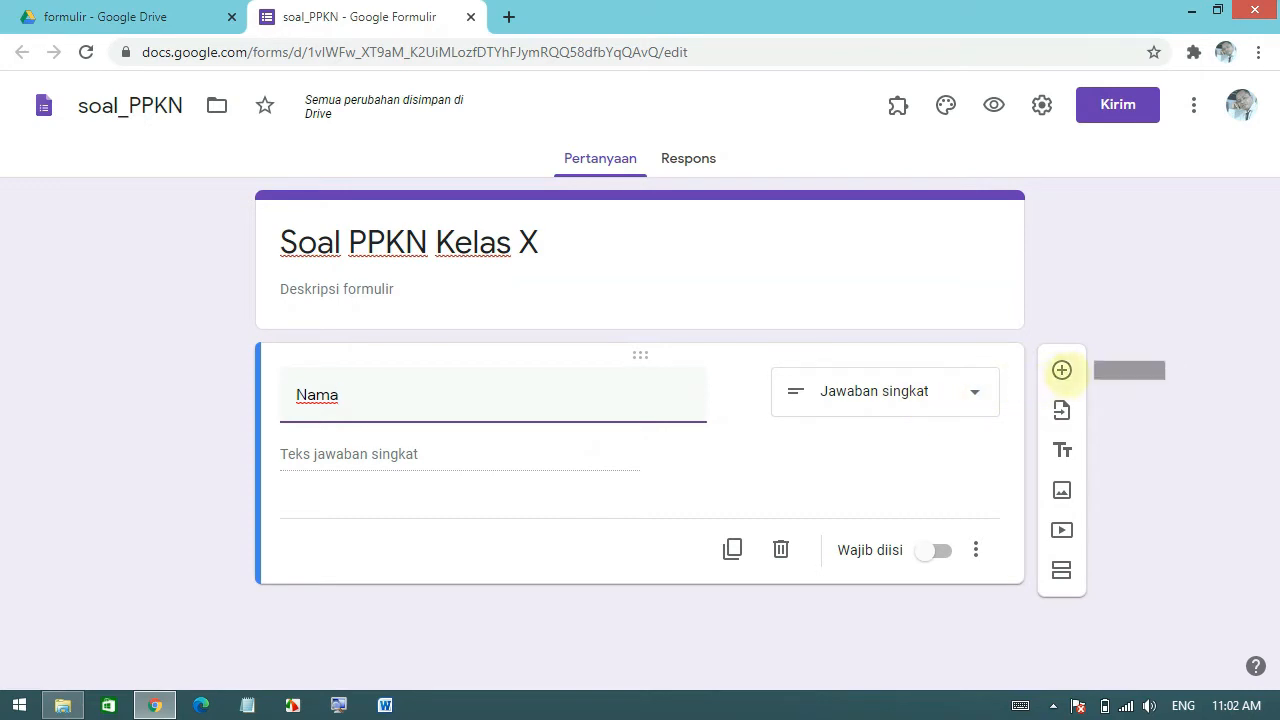
Add a question titled "Kelas" below "Nama" and set its answer type to Jawaban singkat
click(1066, 373)
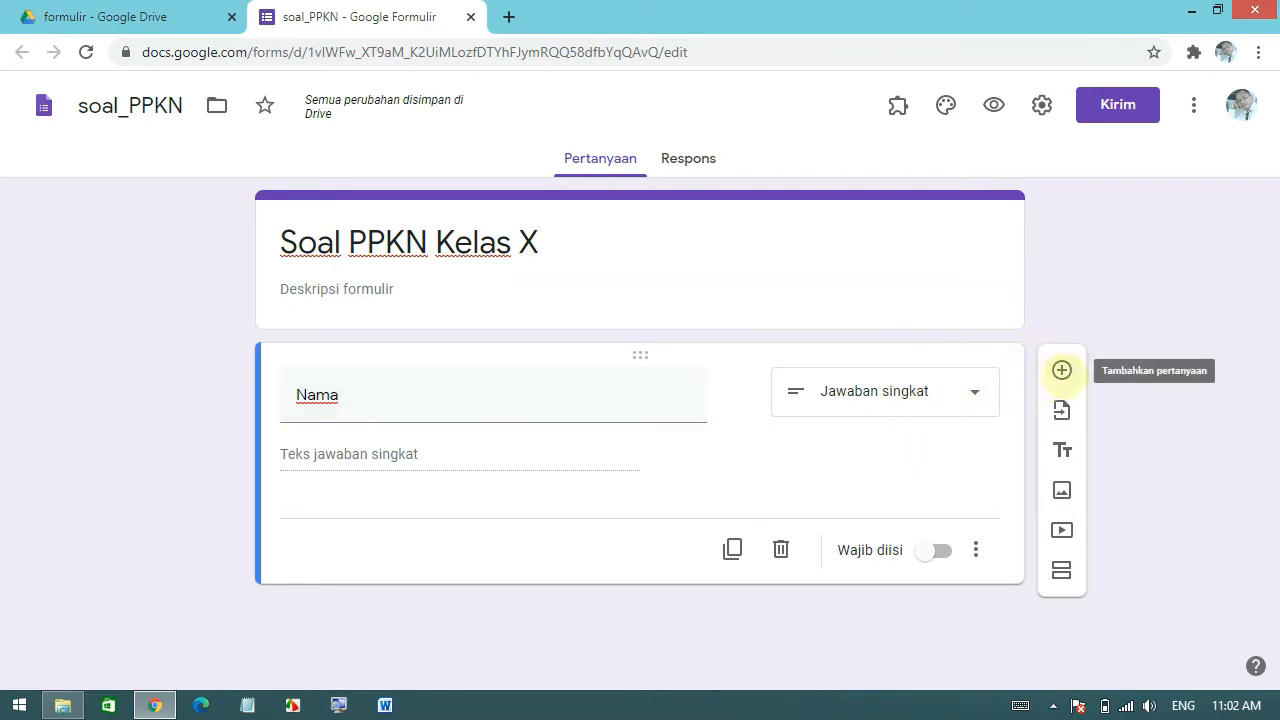
click(1062, 370)
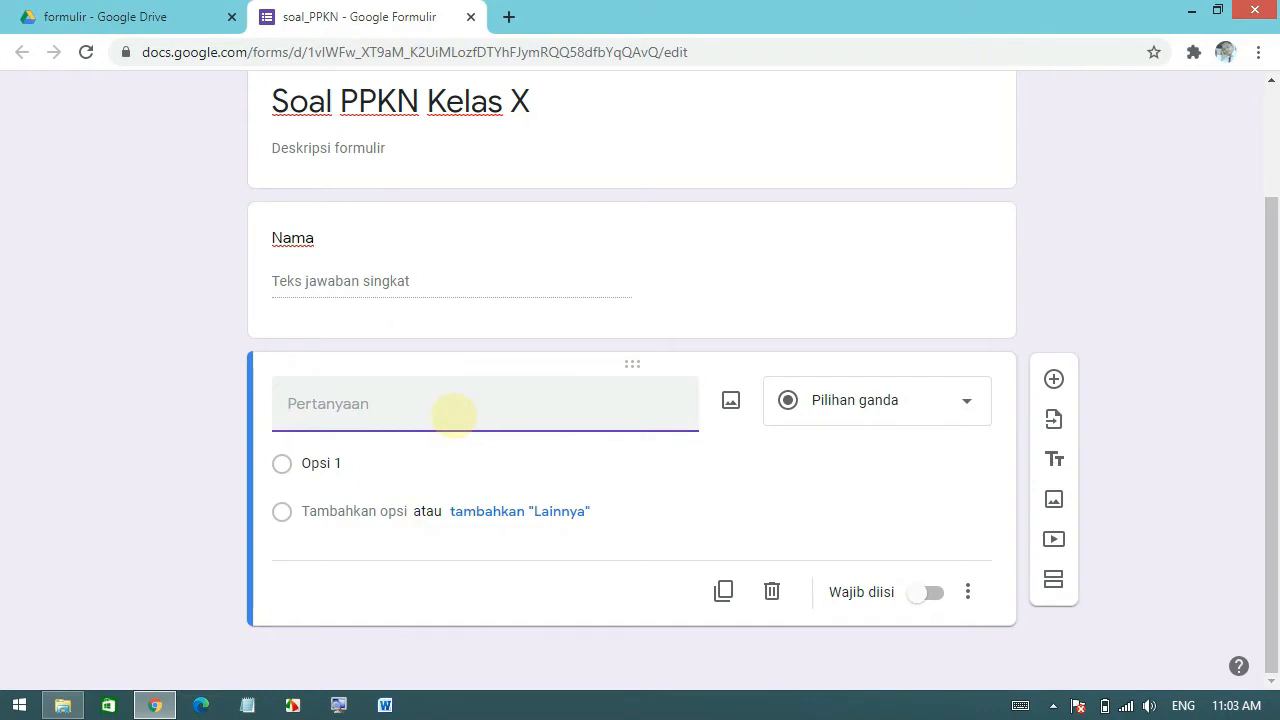
text(Men)
key(BackSpace)
text(Kelas)
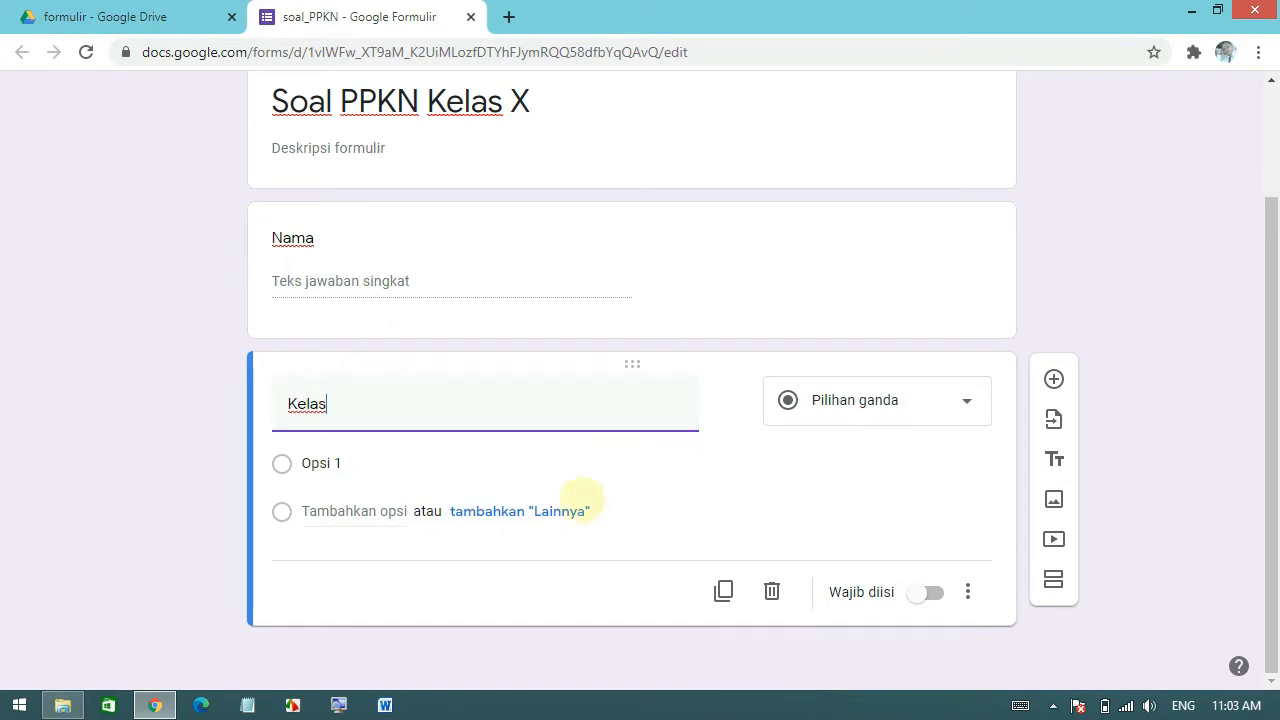
click(966, 400)
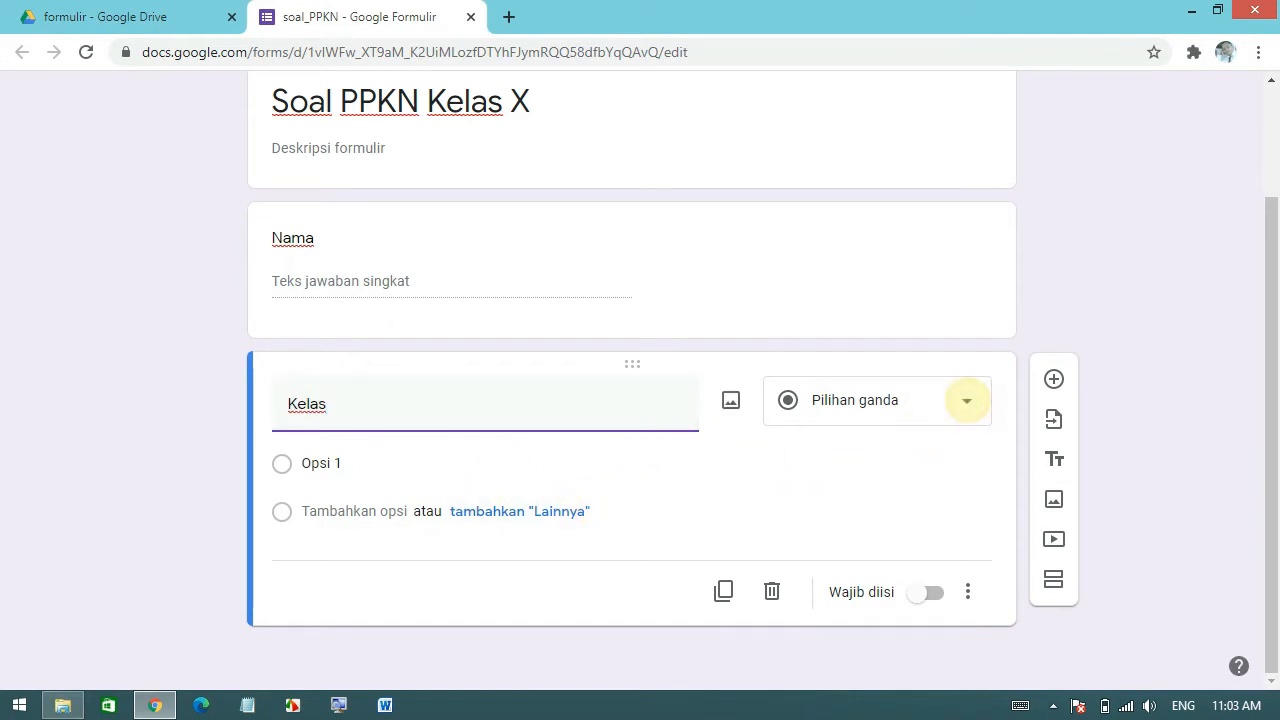
click(865, 127)
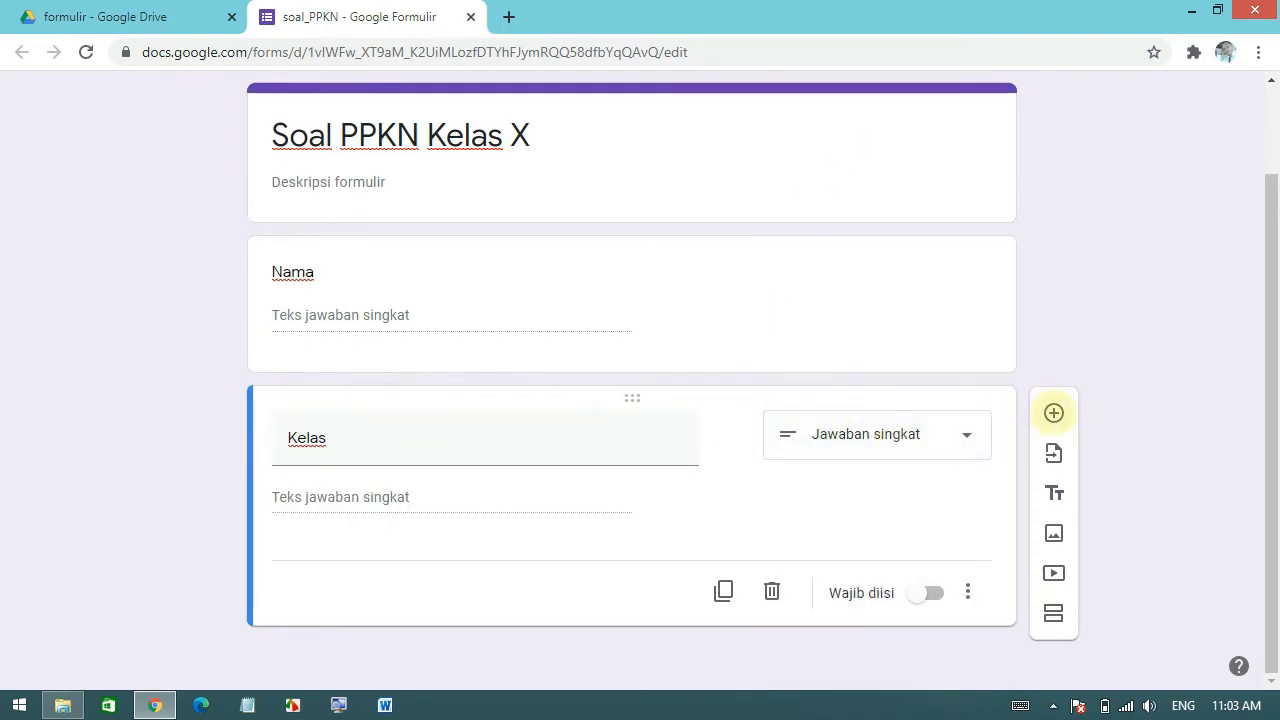
Add a question titled "No Absen" below "Kelas" with the answer type Jawaban singkat
click(1053, 413)
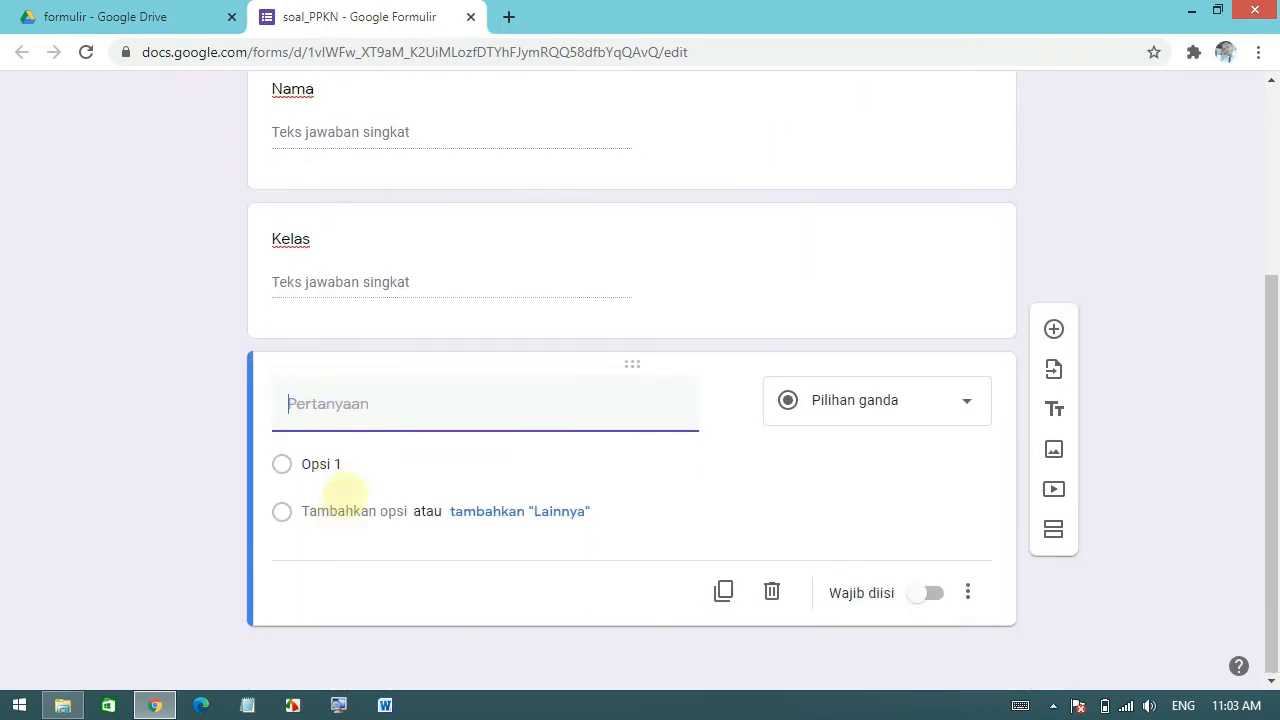
click(379, 411)
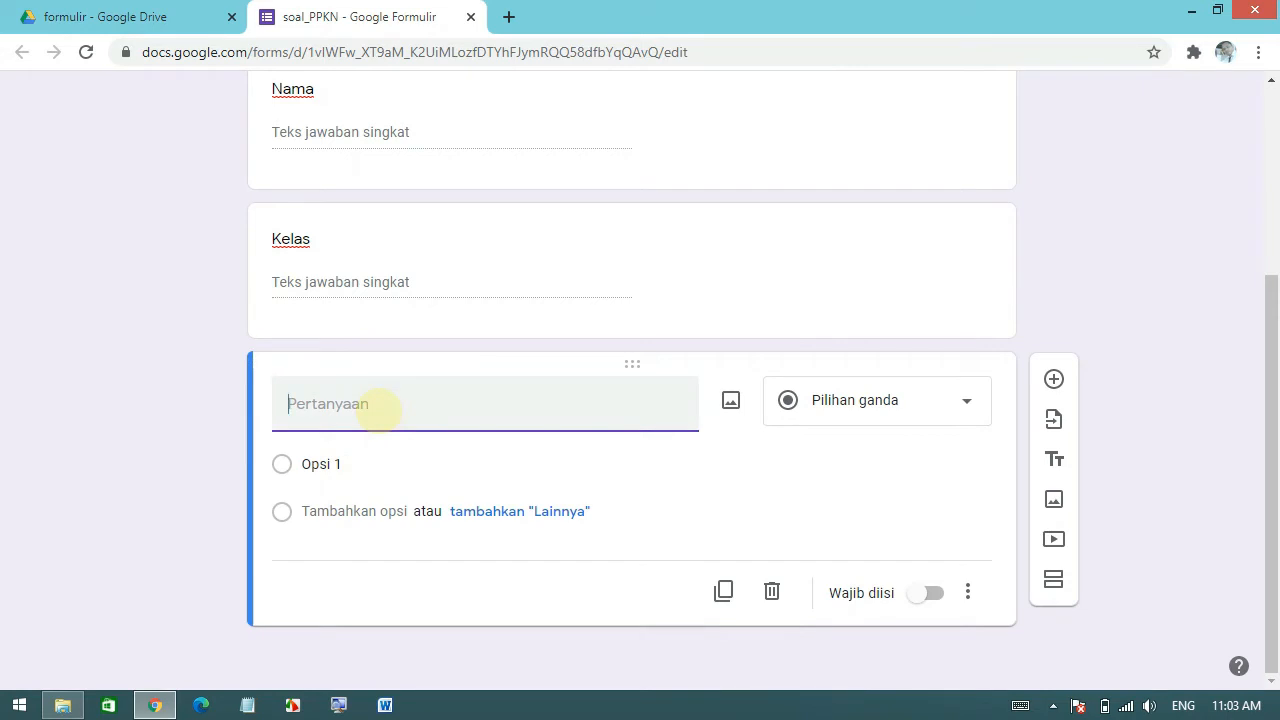
text(No Absen)
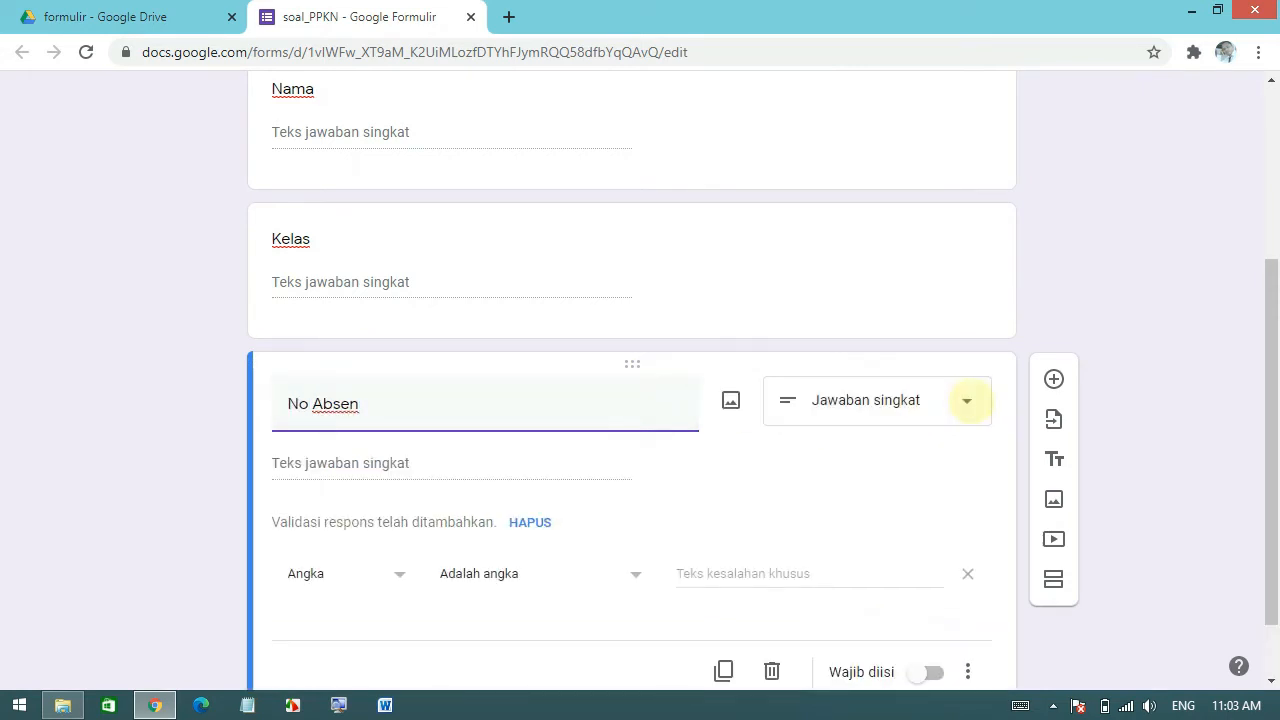
click(967, 400)
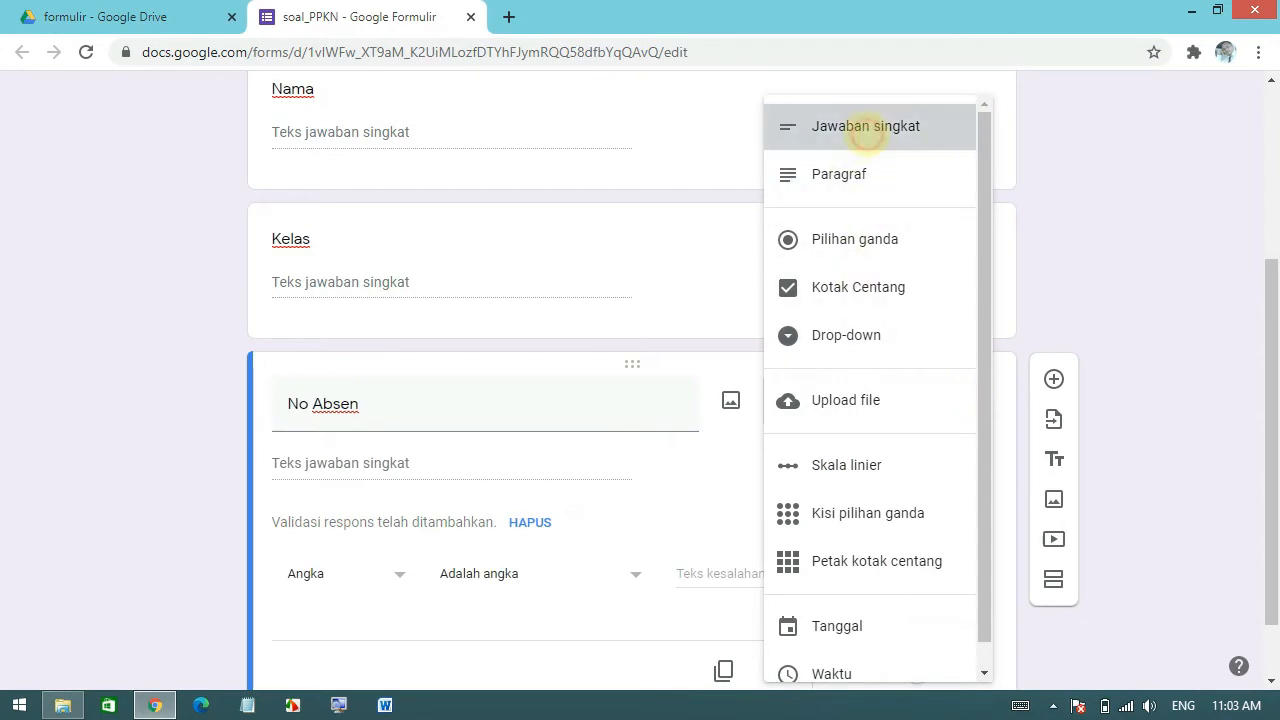
click(856, 129)
Set the "No Absen" response validation to Angka, Kurang dari atau sama dengan, 36
scroll(569, 551, down, 2)
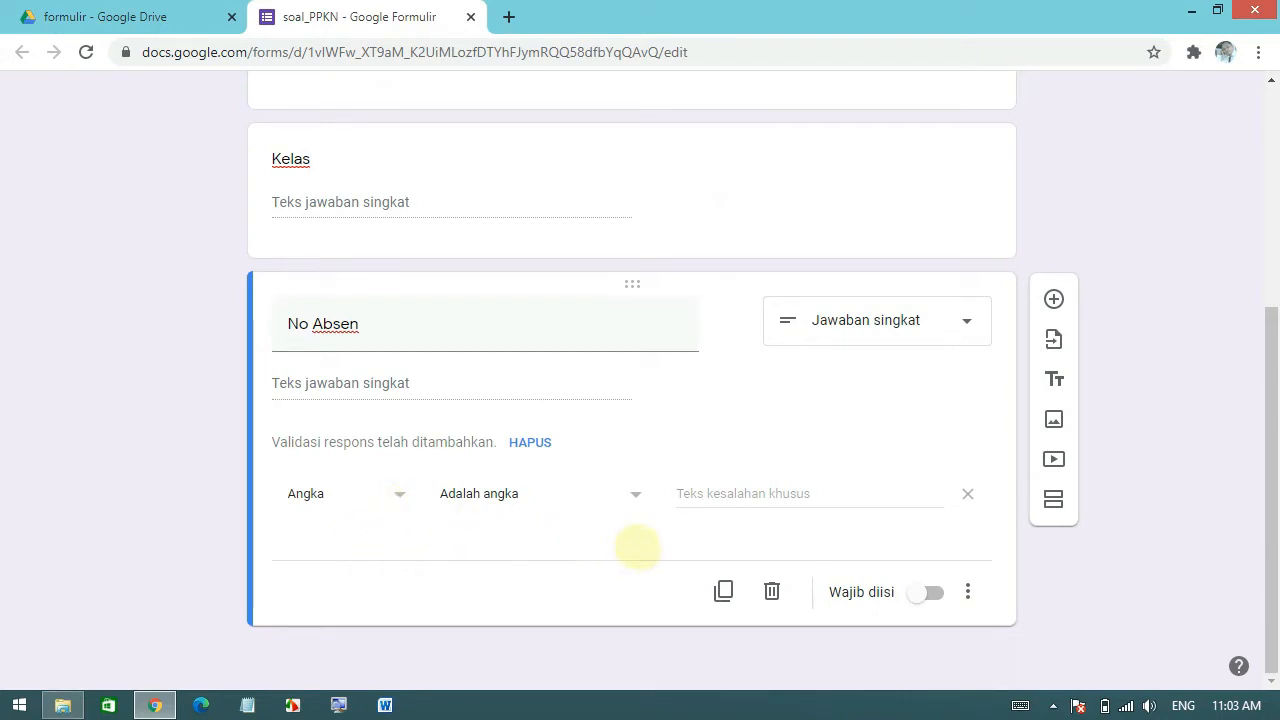
click(636, 494)
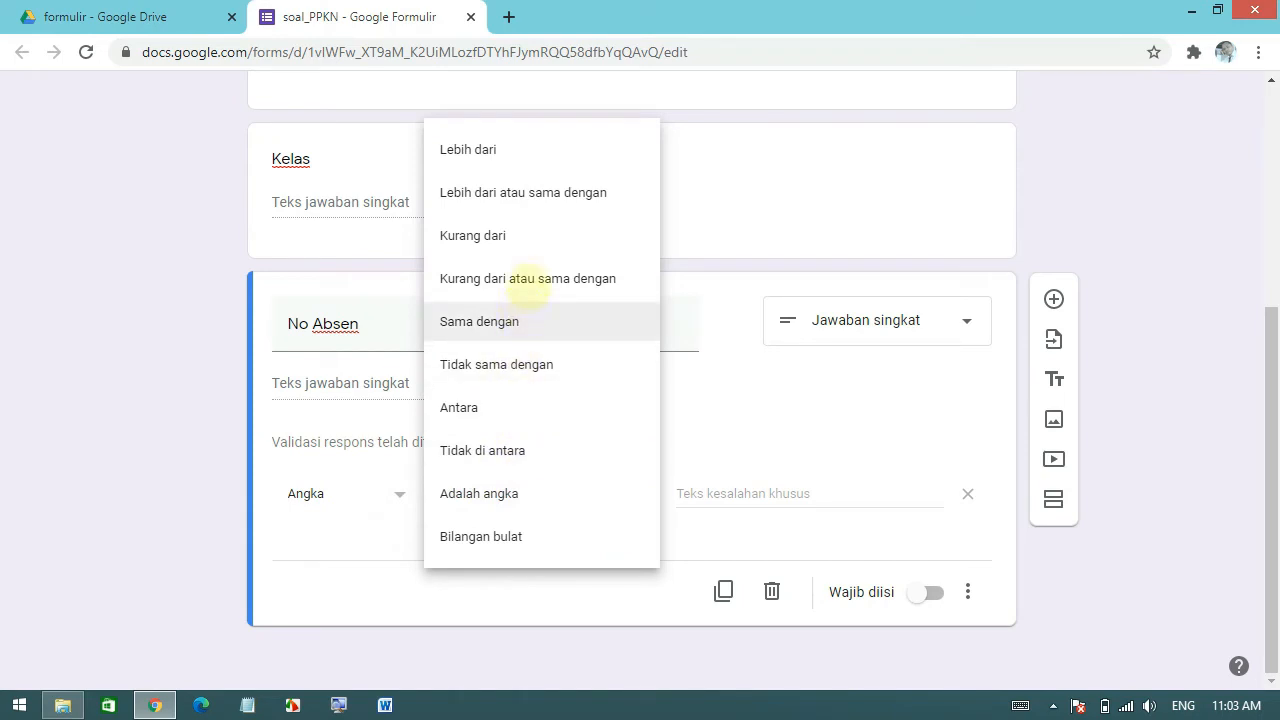
click(528, 280)
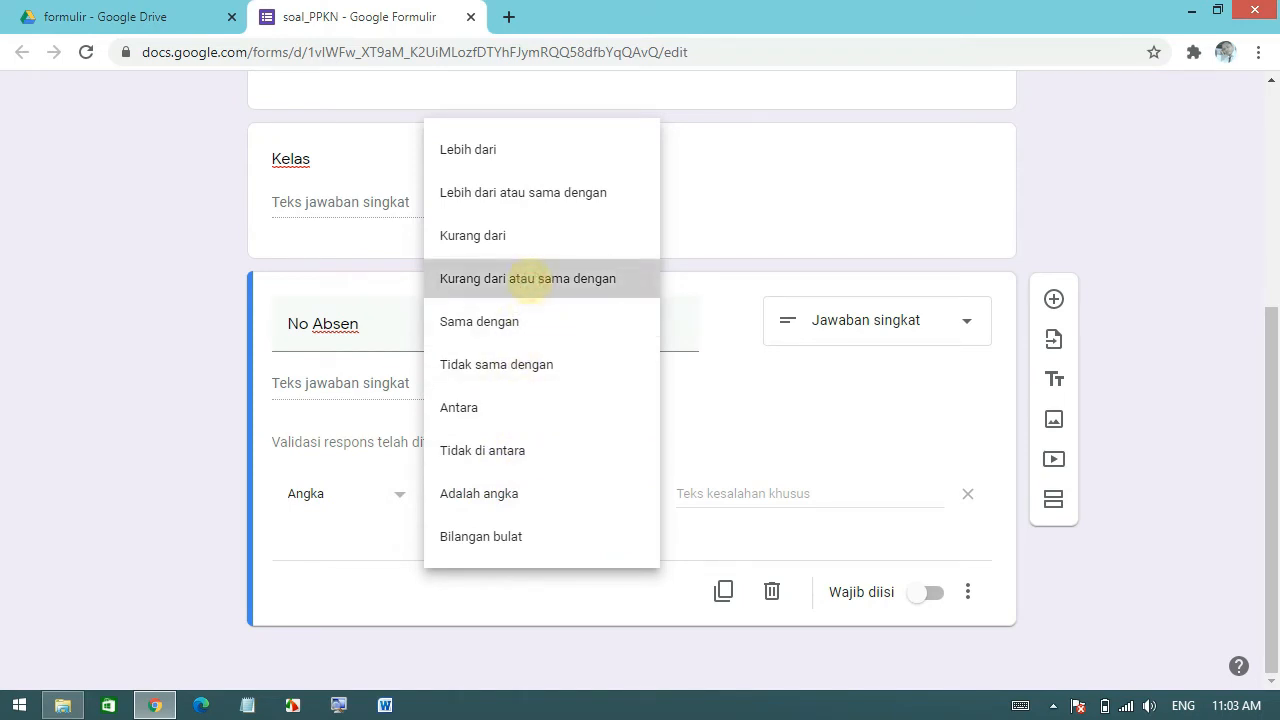
click(695, 494)
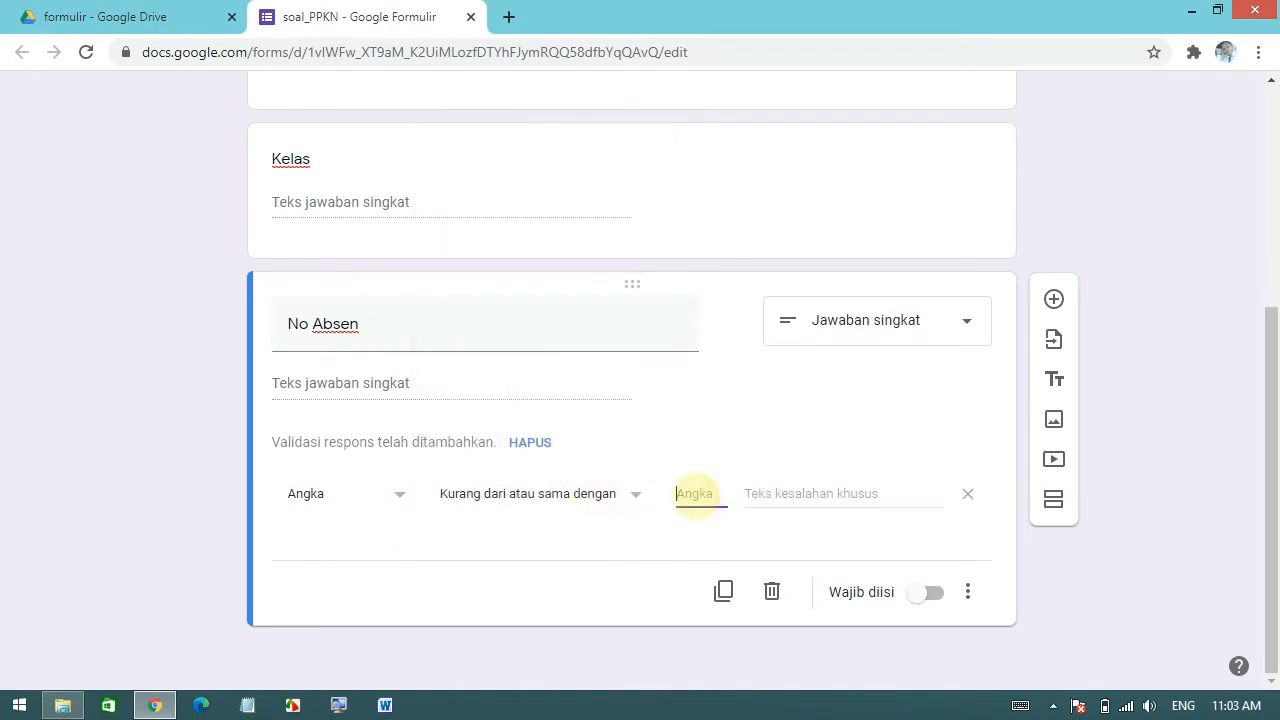
text(36)
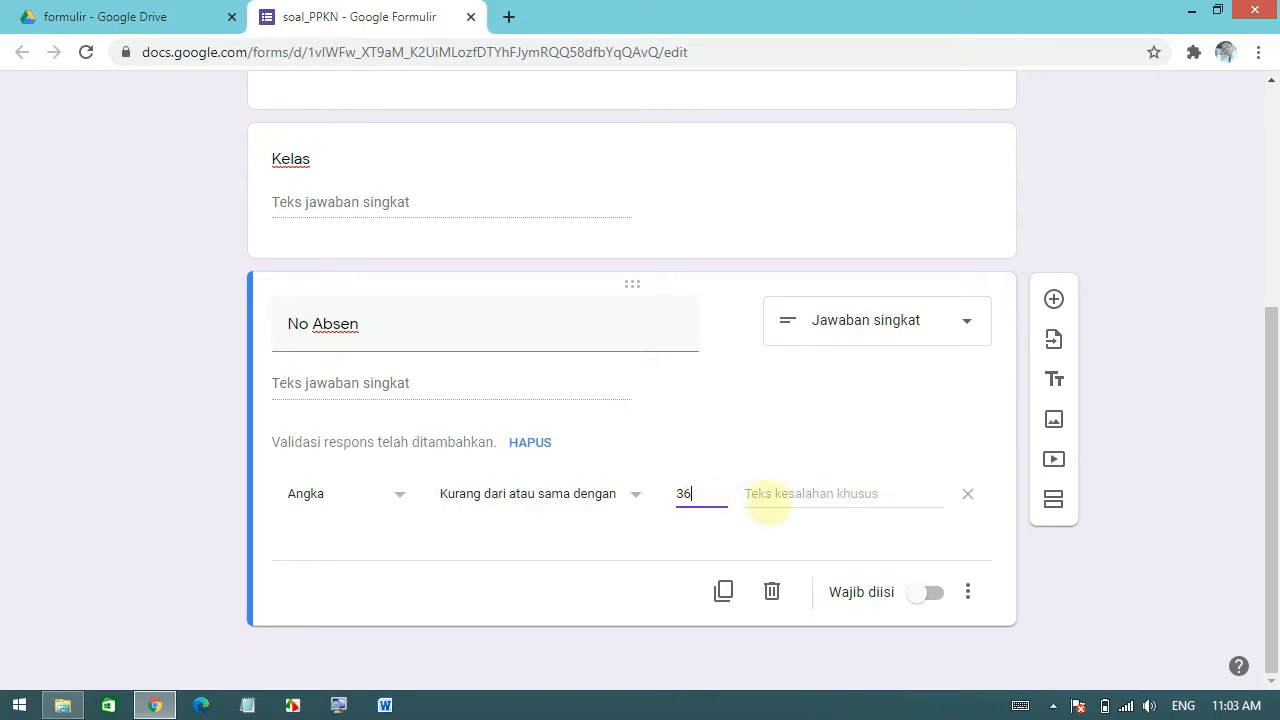
Enter "Nomor absen yang anda masukan salah" as the custom error text for the "No Absen" validation
click(790, 493)
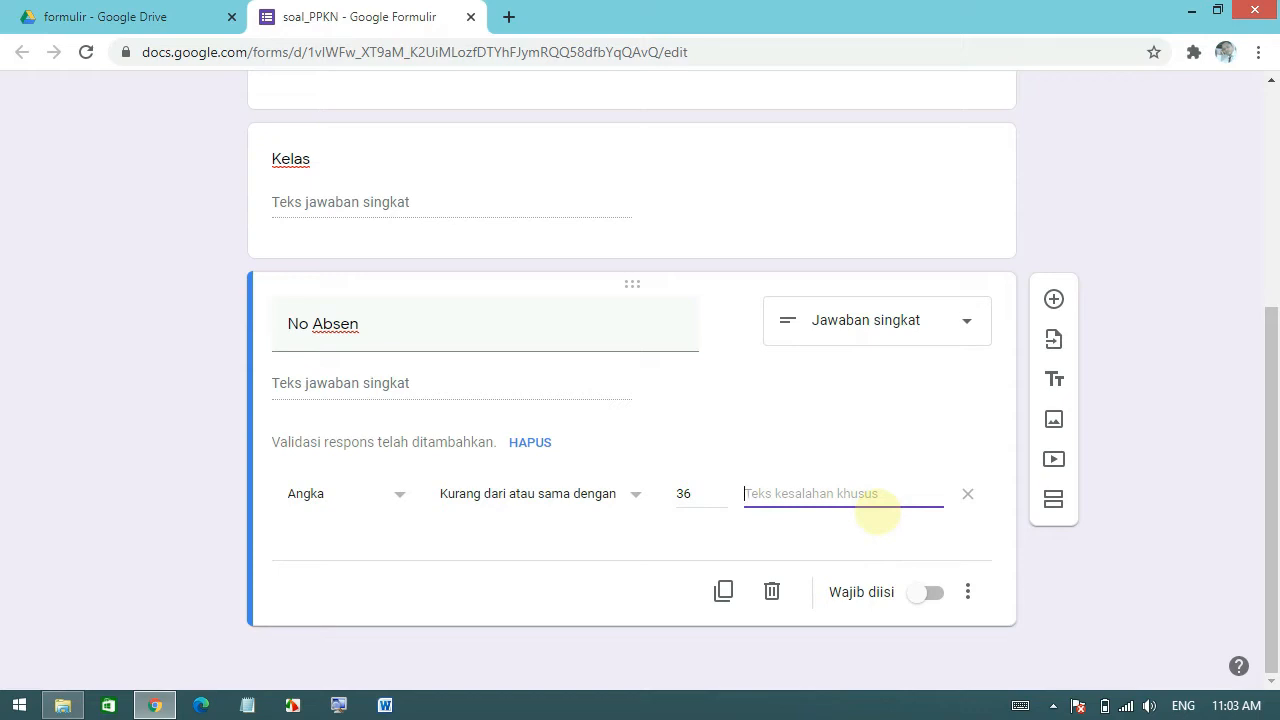
text(Nomor absen yang)
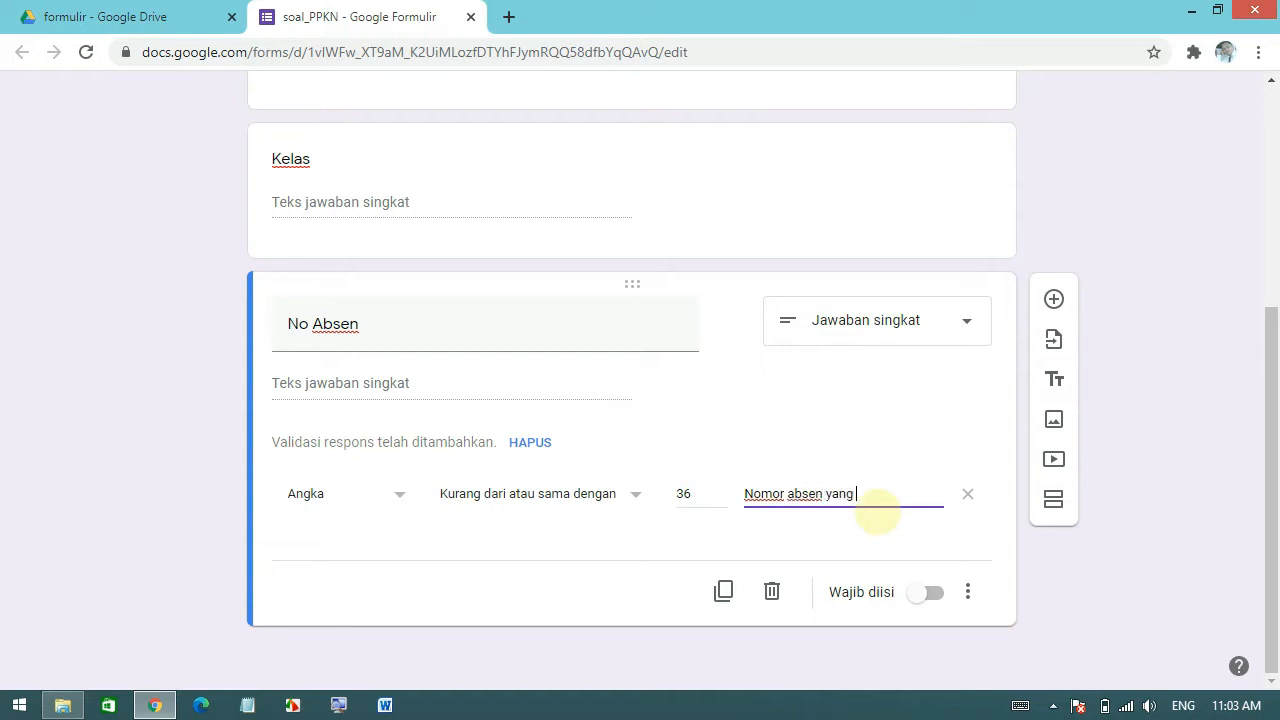
text( anda masukan salah)
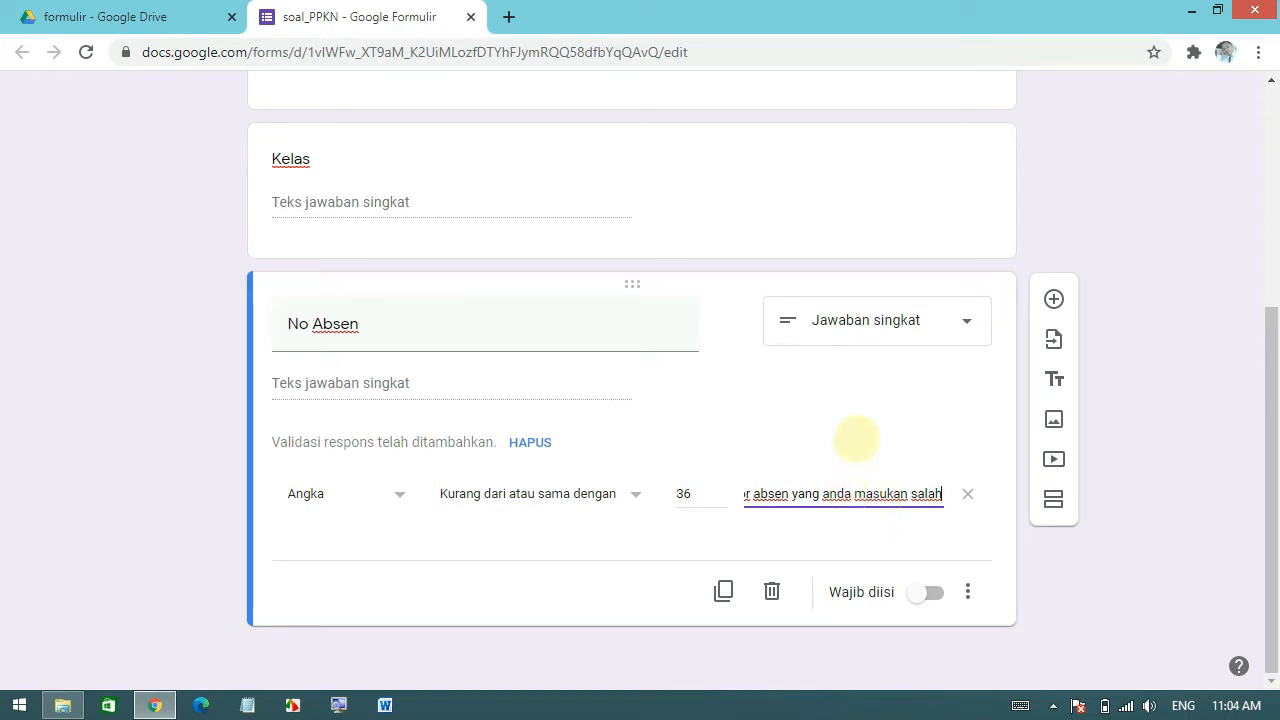
click(857, 438)
scroll(857, 423, up, 3)
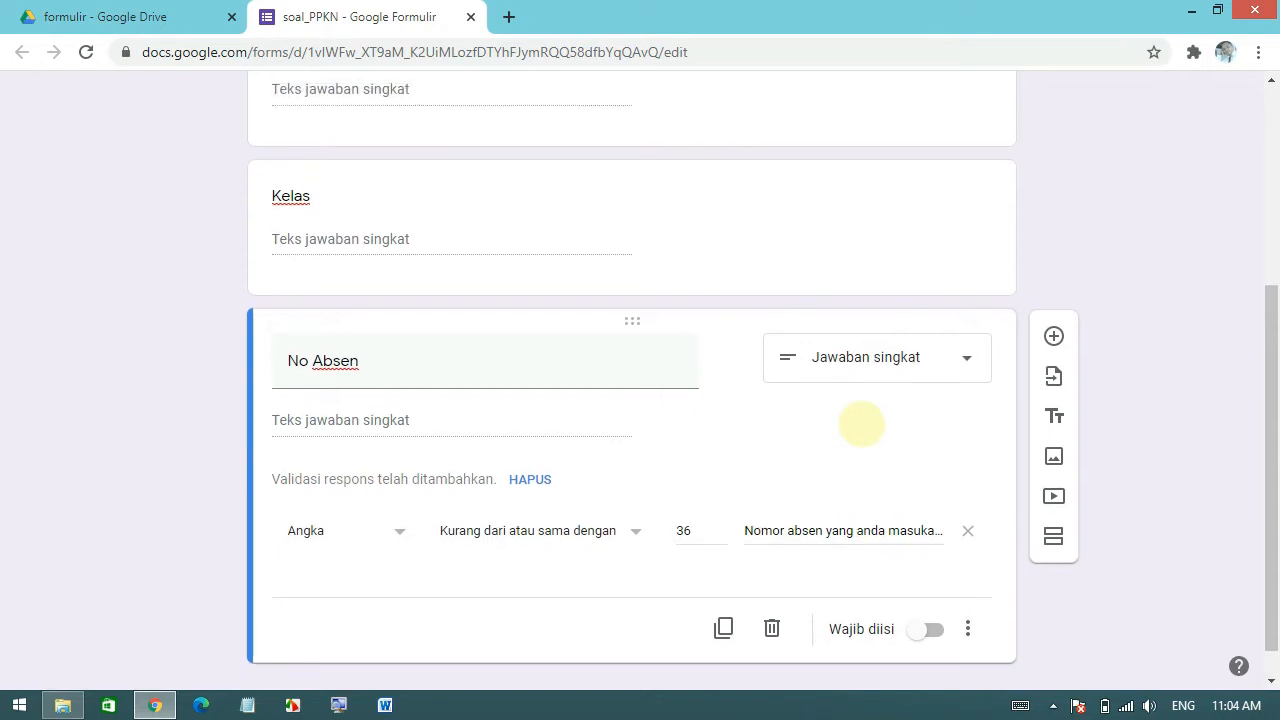
Make the "Nama", "Kelas" and "No Absen" questions required (Wajib diisi)
click(800, 358)
scroll(850, 367, down, 2)
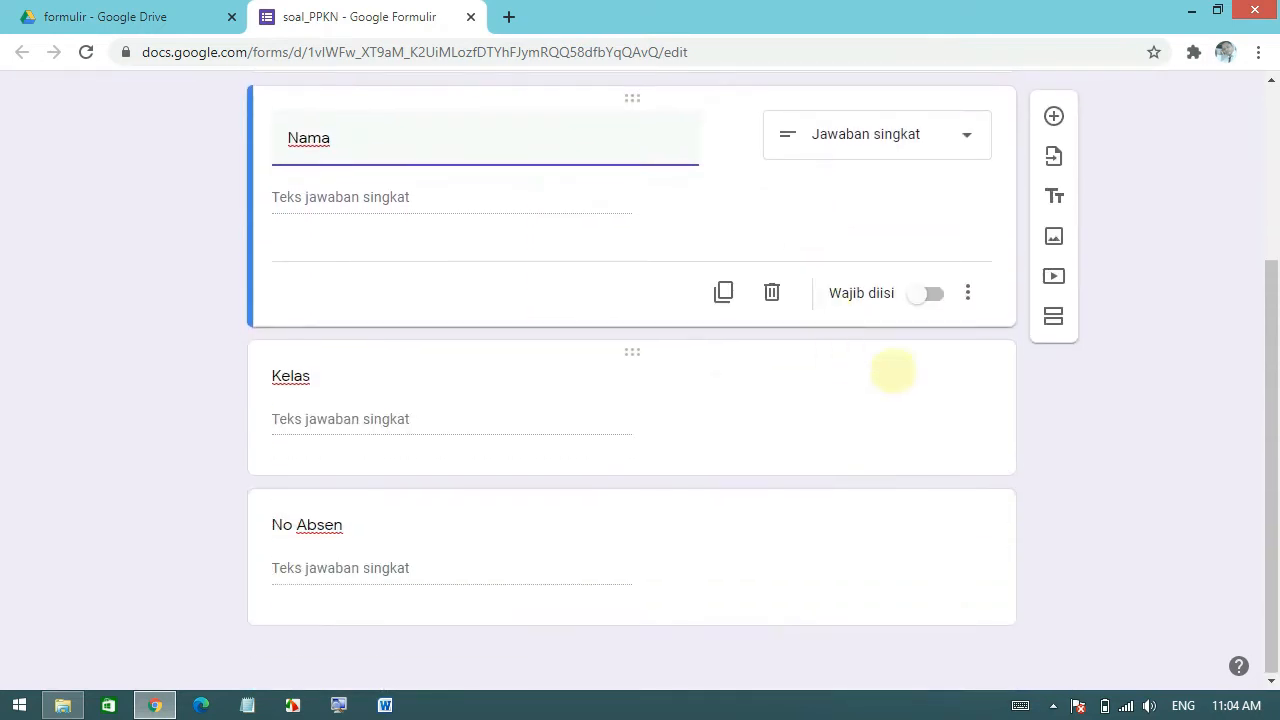
click(930, 293)
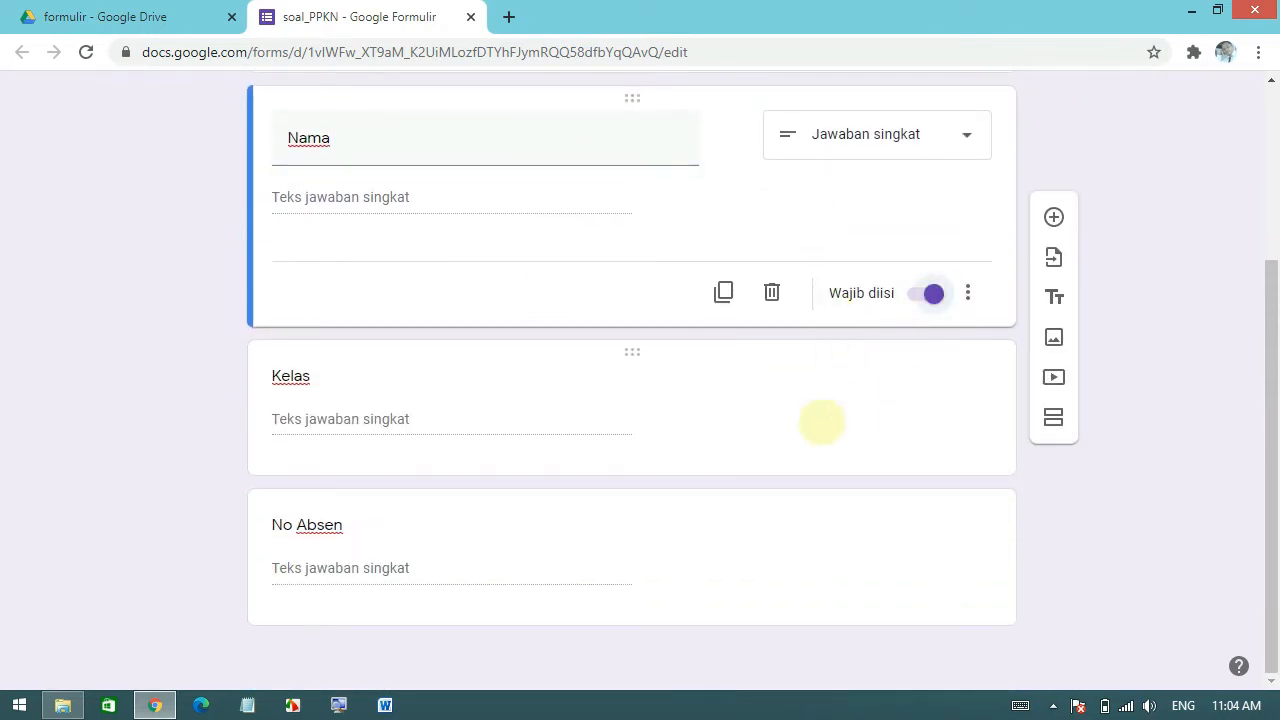
click(802, 425)
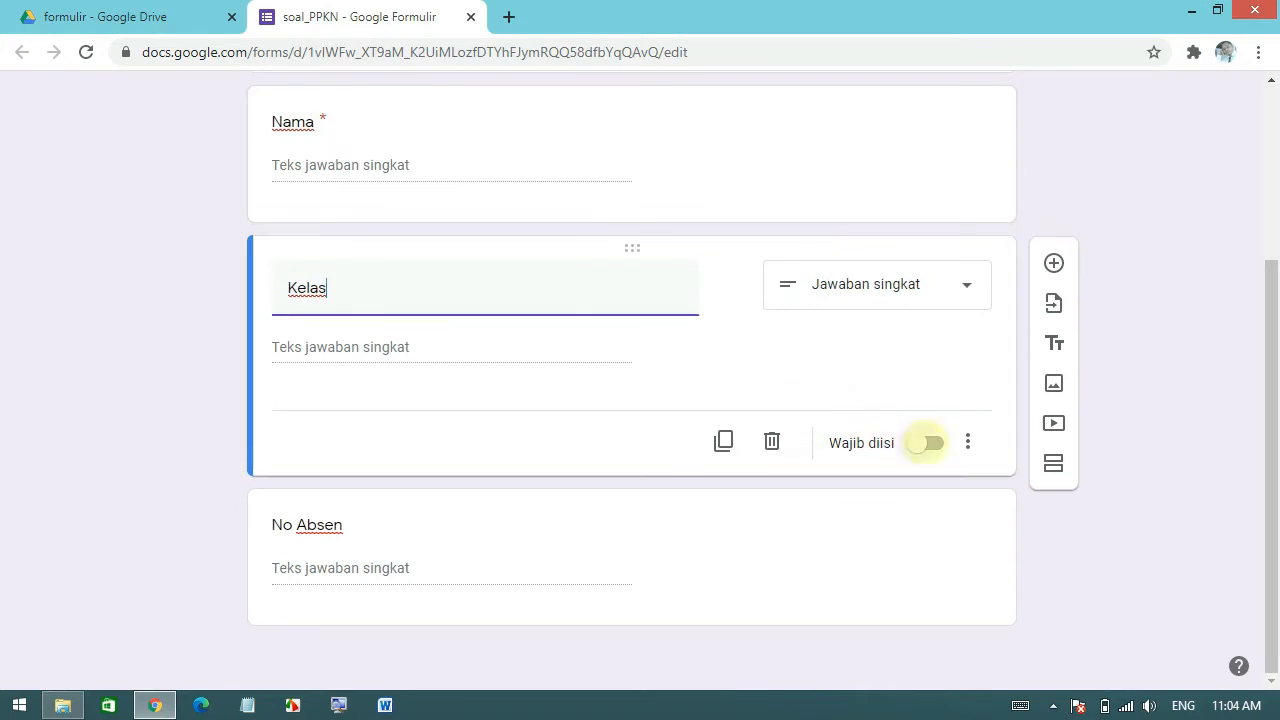
click(925, 443)
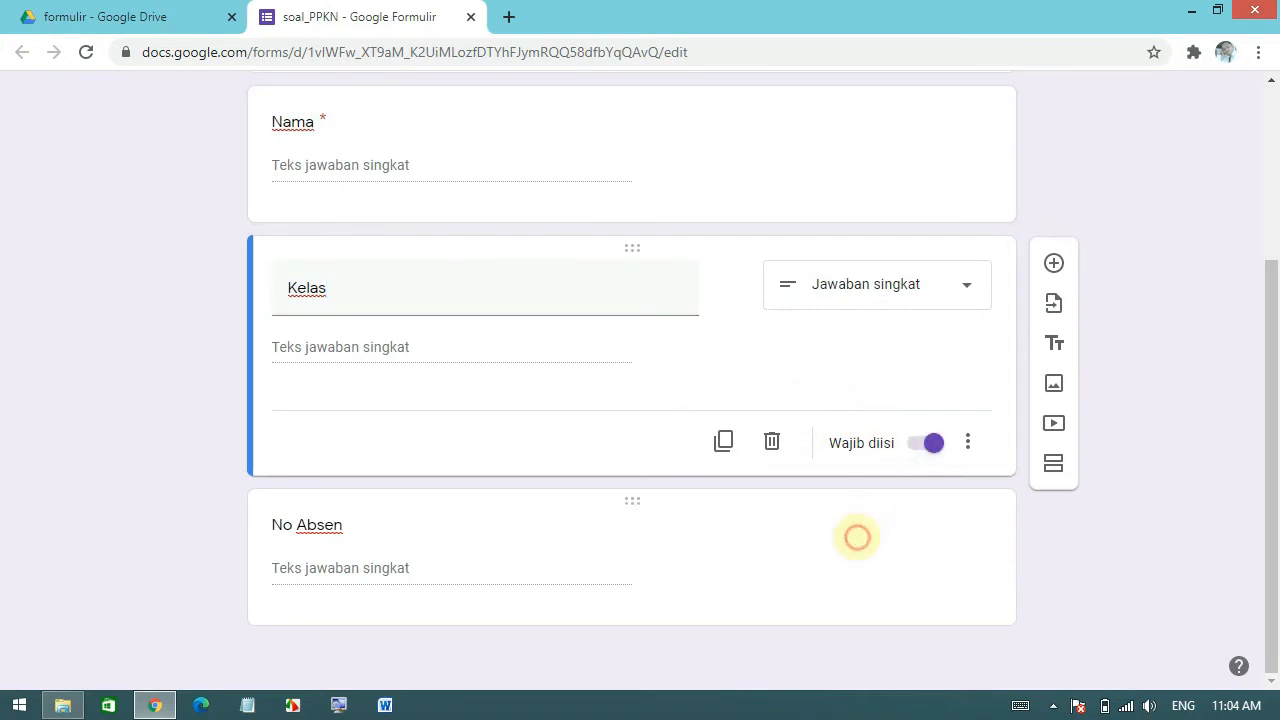
click(856, 540)
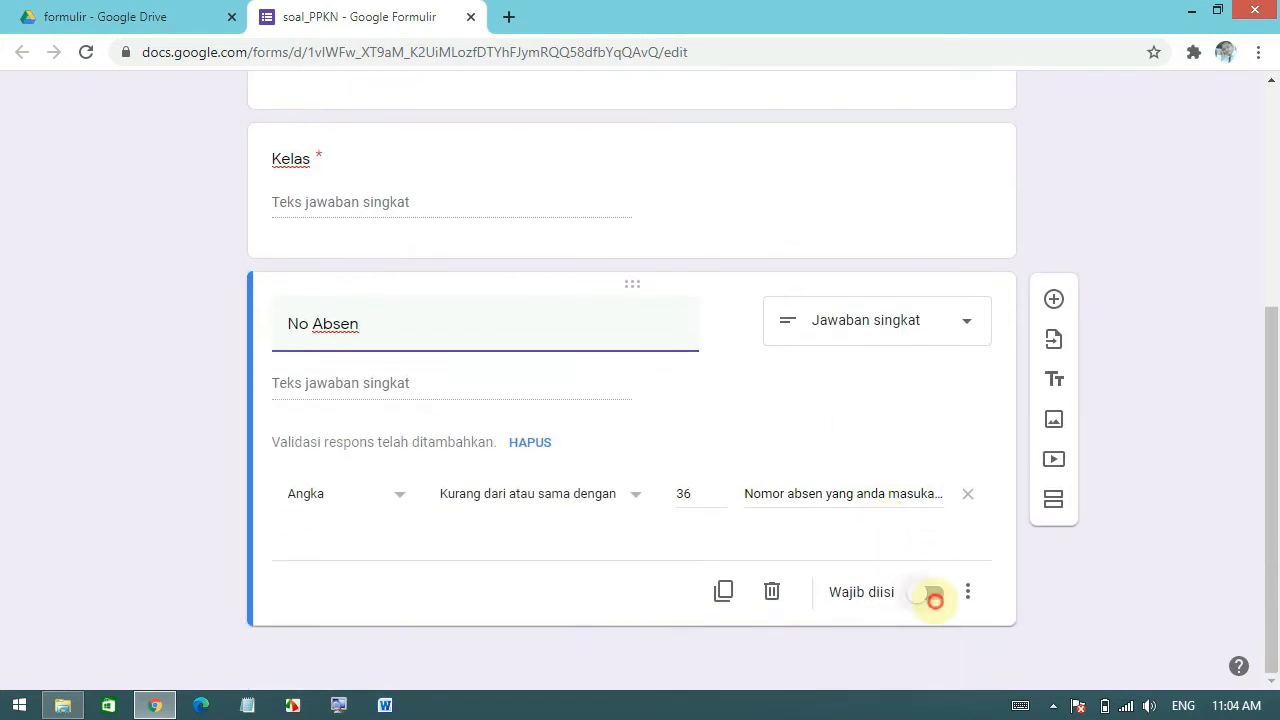
click(933, 593)
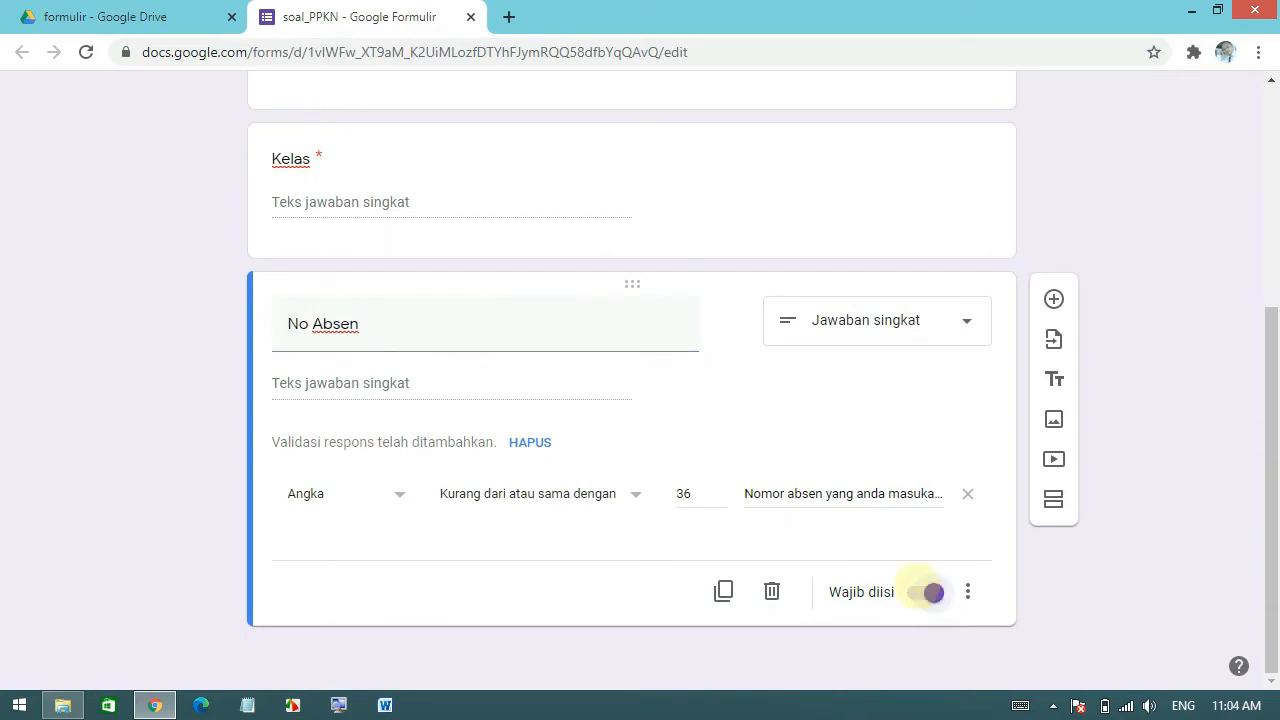
Add a new section after "No Absen" and title it "Kerjakan soal berikut ini"
scroll(914, 583, up, 3)
scroll(895, 480, down, 3)
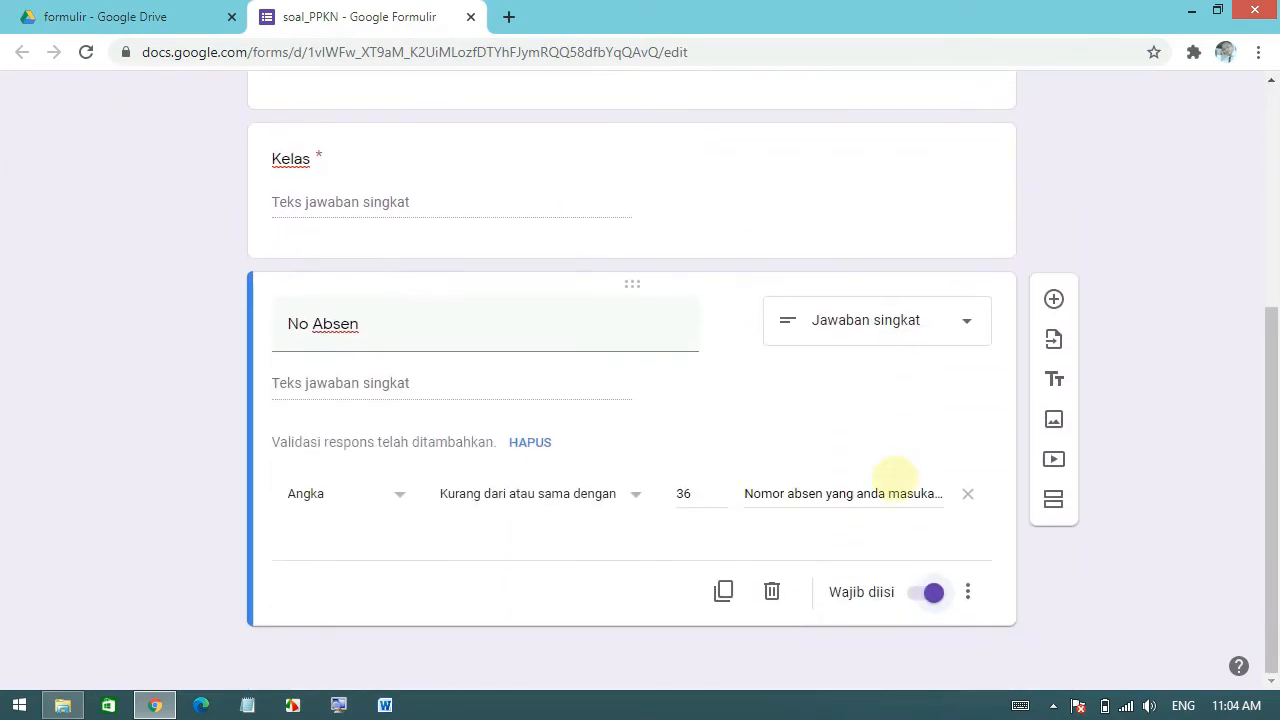
scroll(723, 277, up, 2)
scroll(697, 251, down, 2)
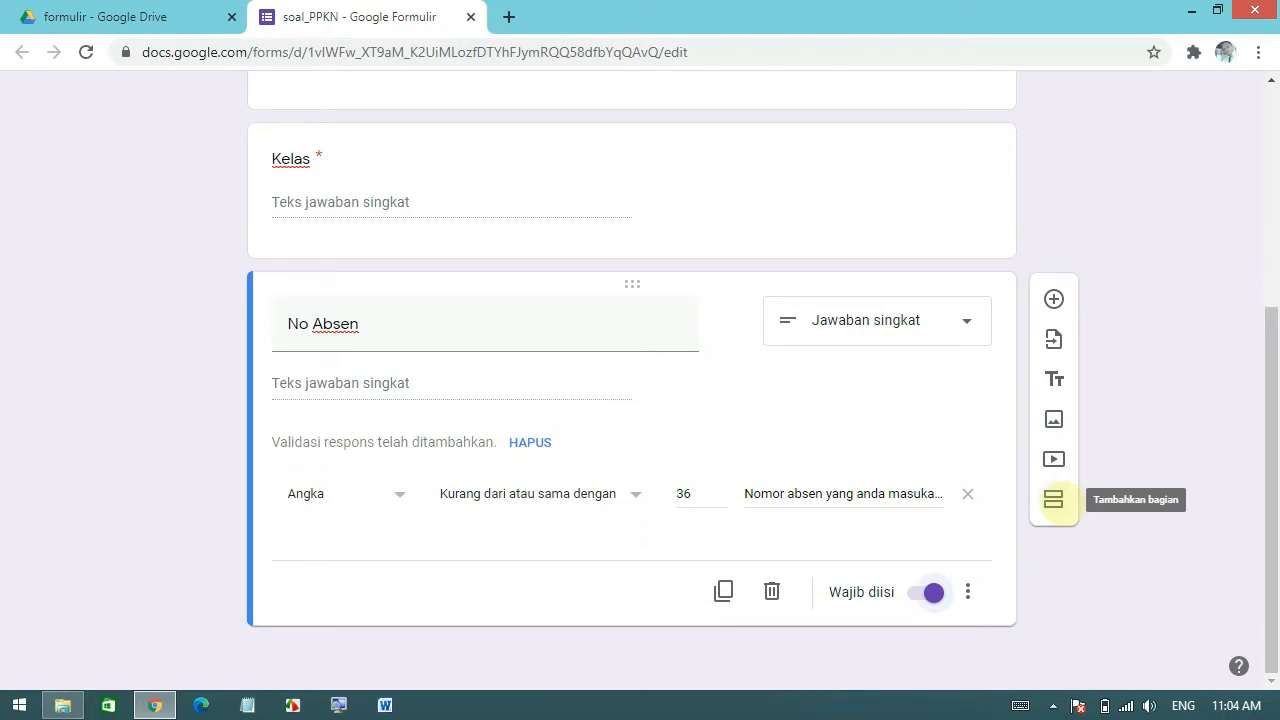
scroll(766, 417, up, 4)
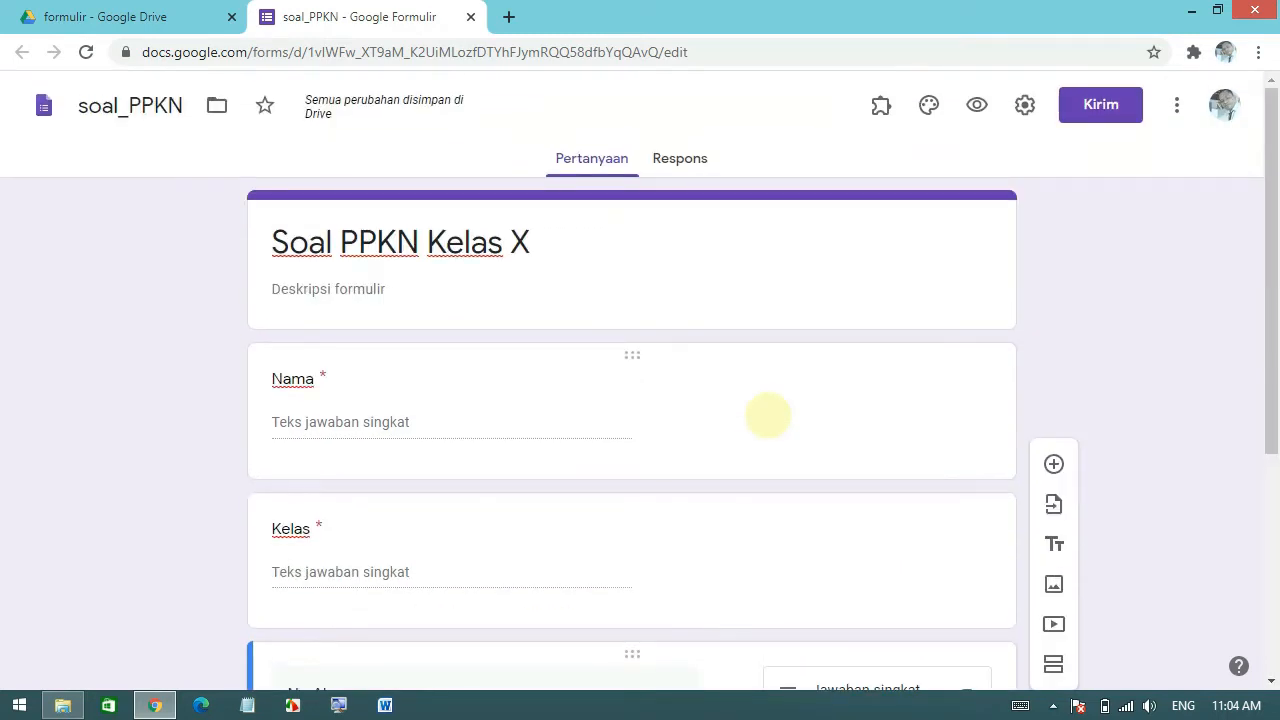
scroll(766, 417, down, 4)
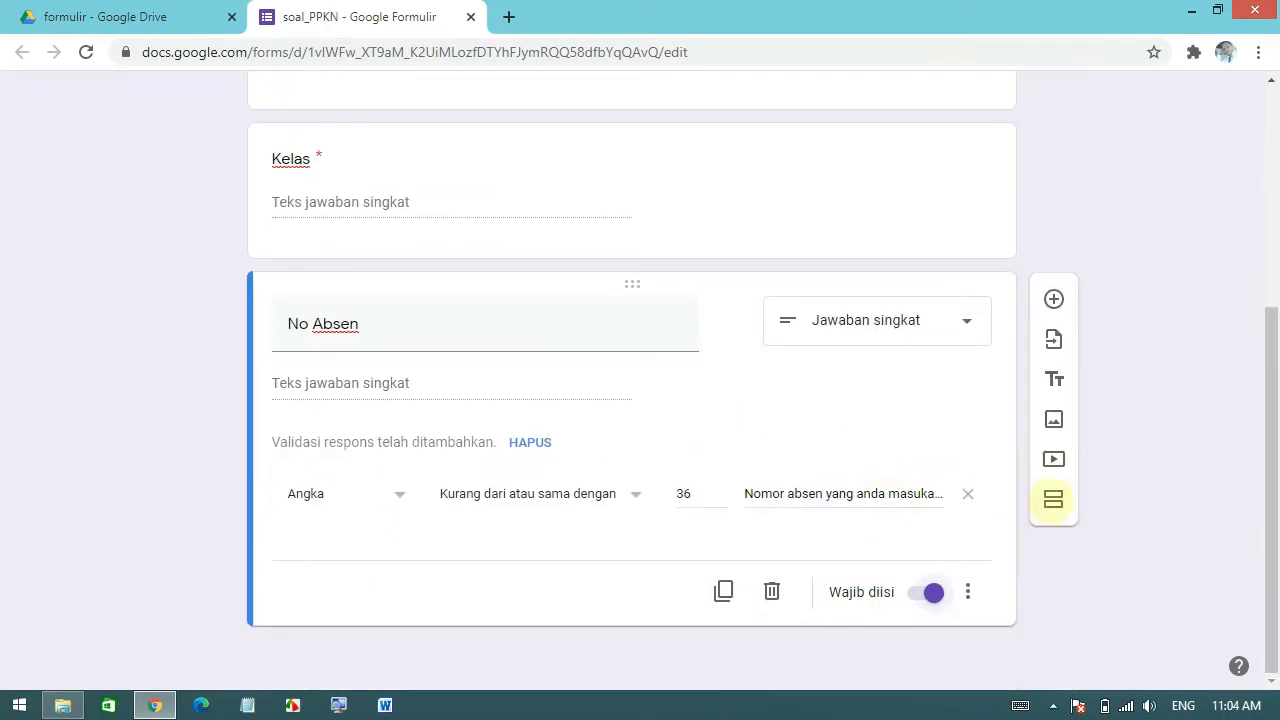
click(1053, 499)
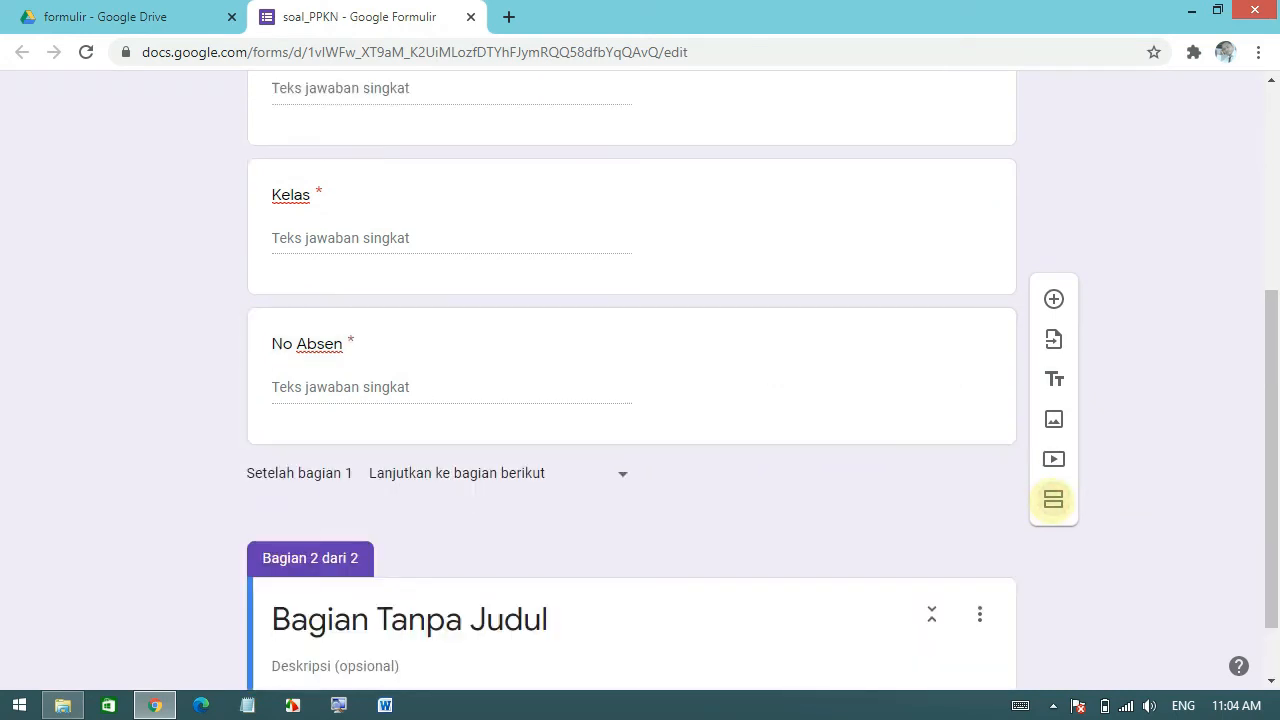
click(600, 543)
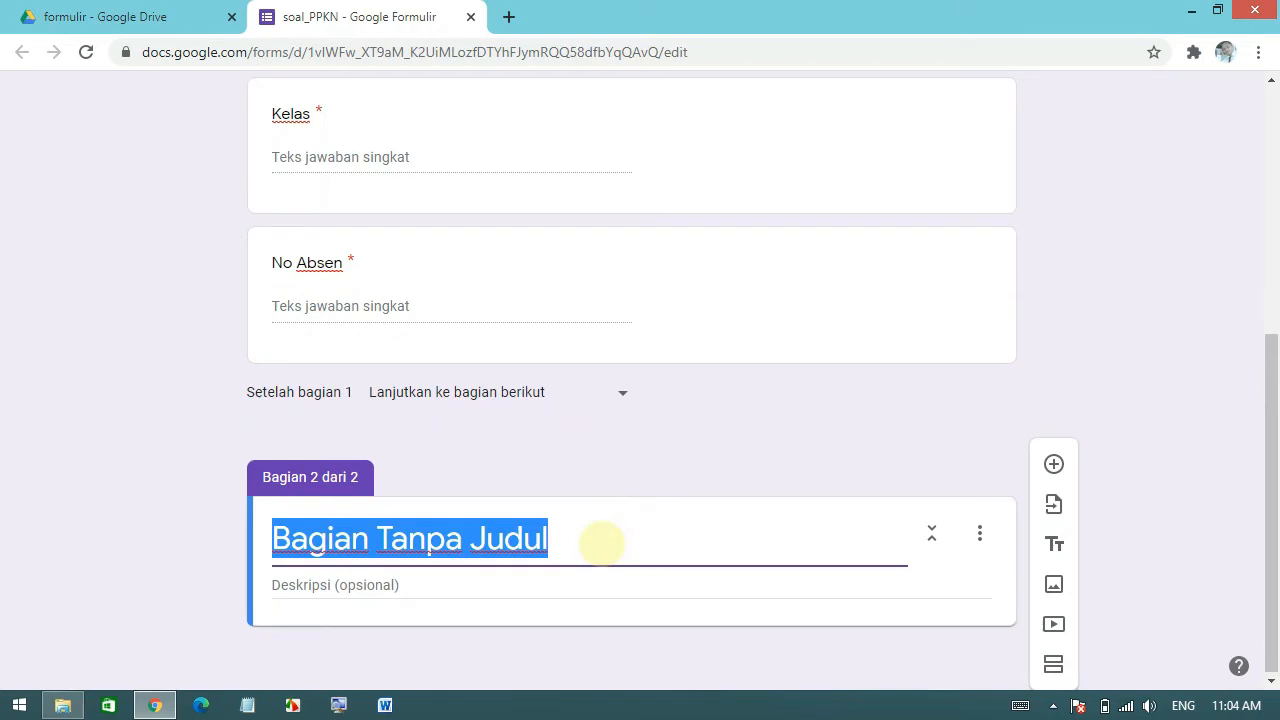
text(Kerjakan soa)
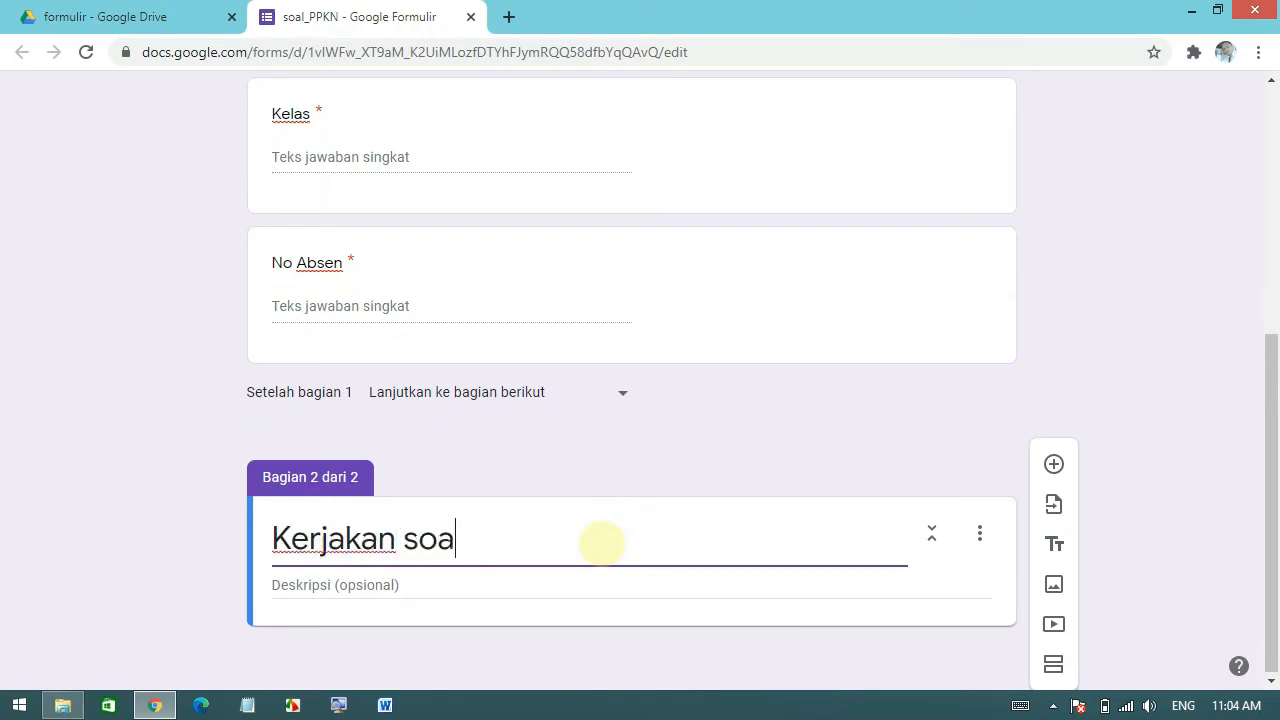
text(l berikut i)
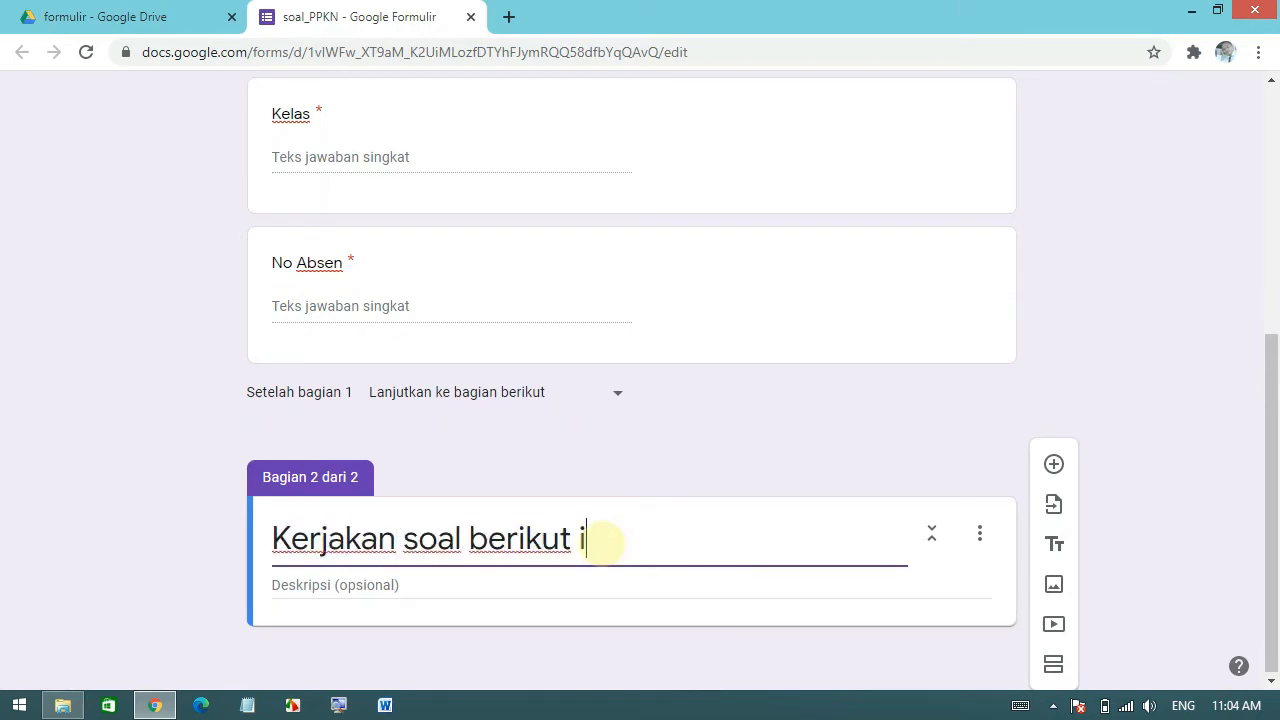
text(ni)
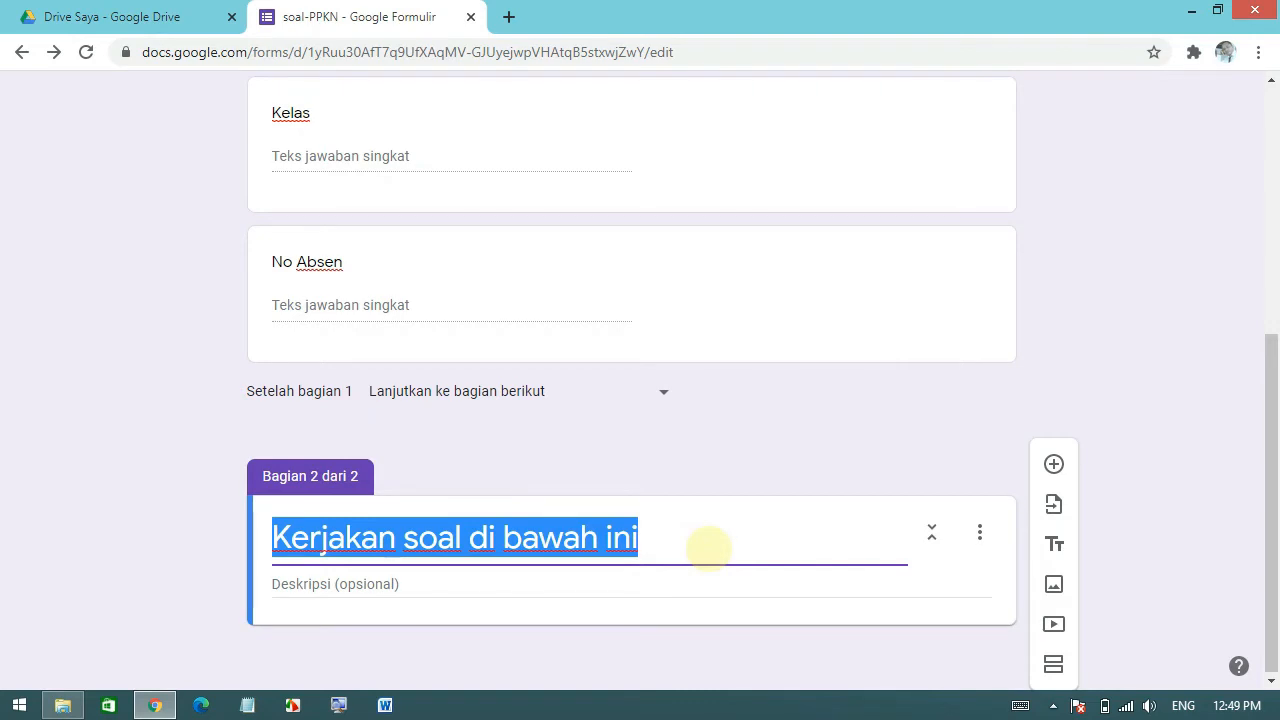
Open the G Suite Marketplace from the form and search for the "Form Builder" add-on
click(708, 548)
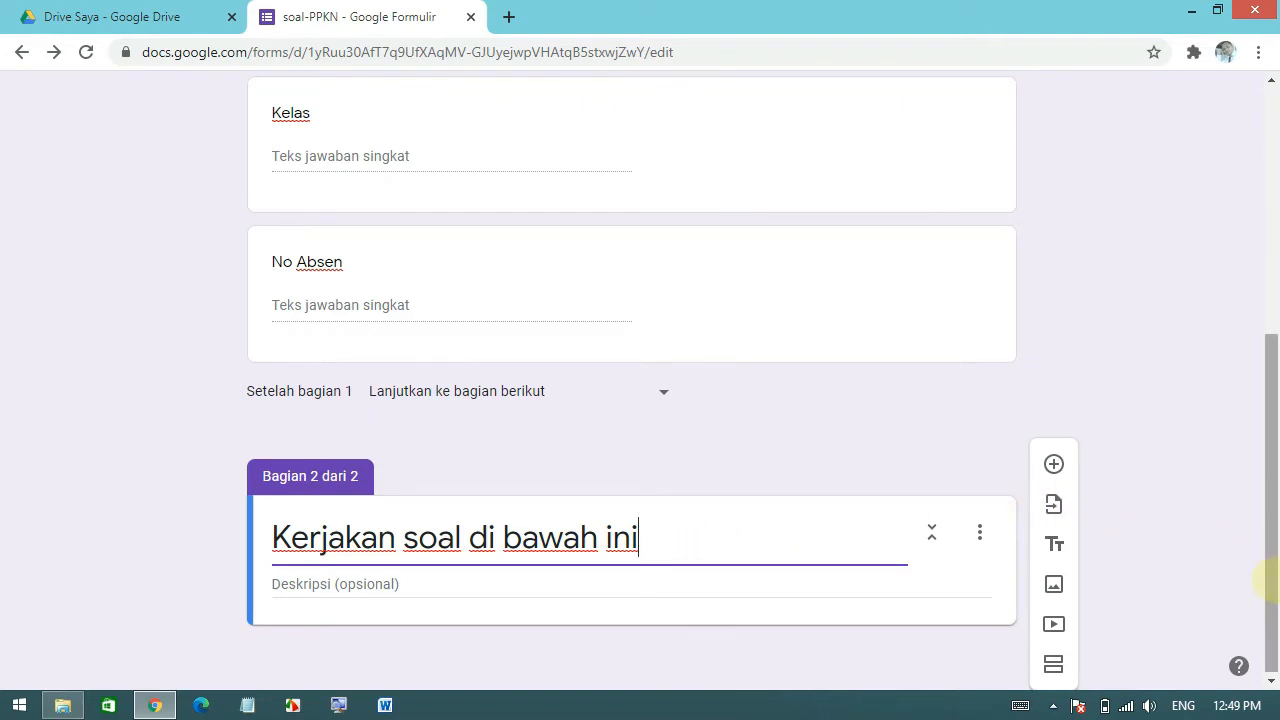
click(1268, 578)
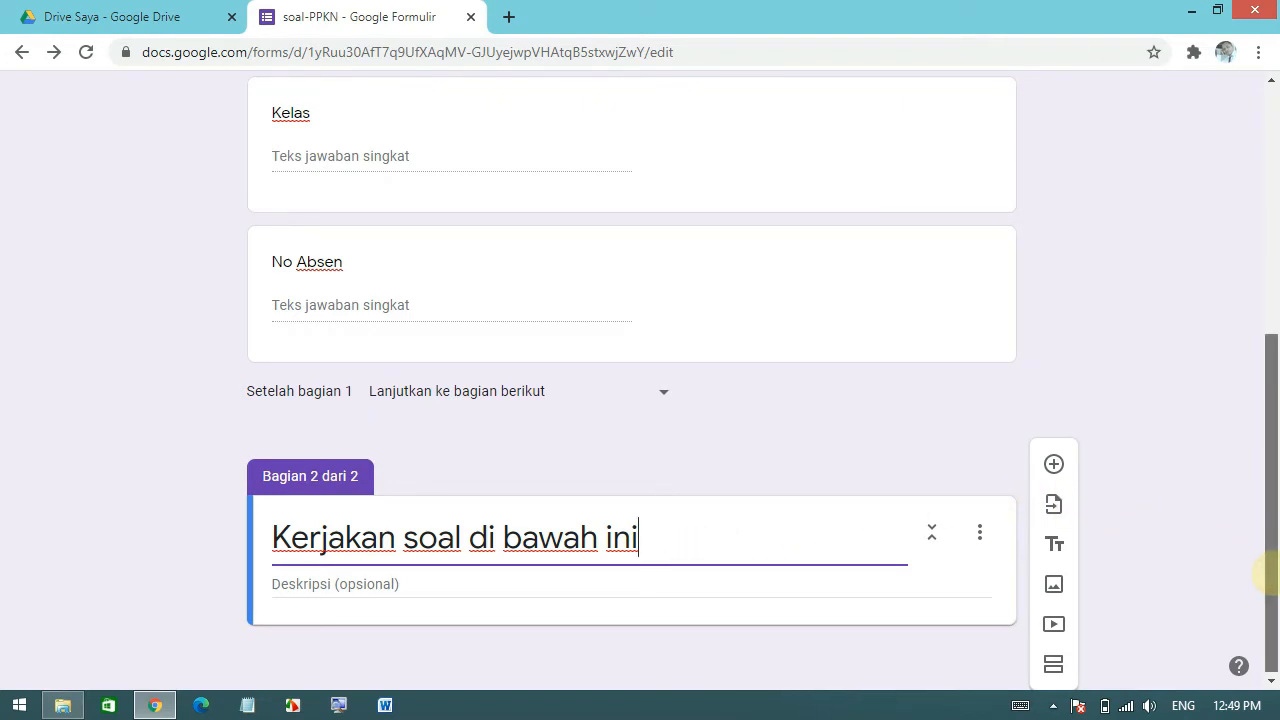
drag(1268, 578, 1268, 318)
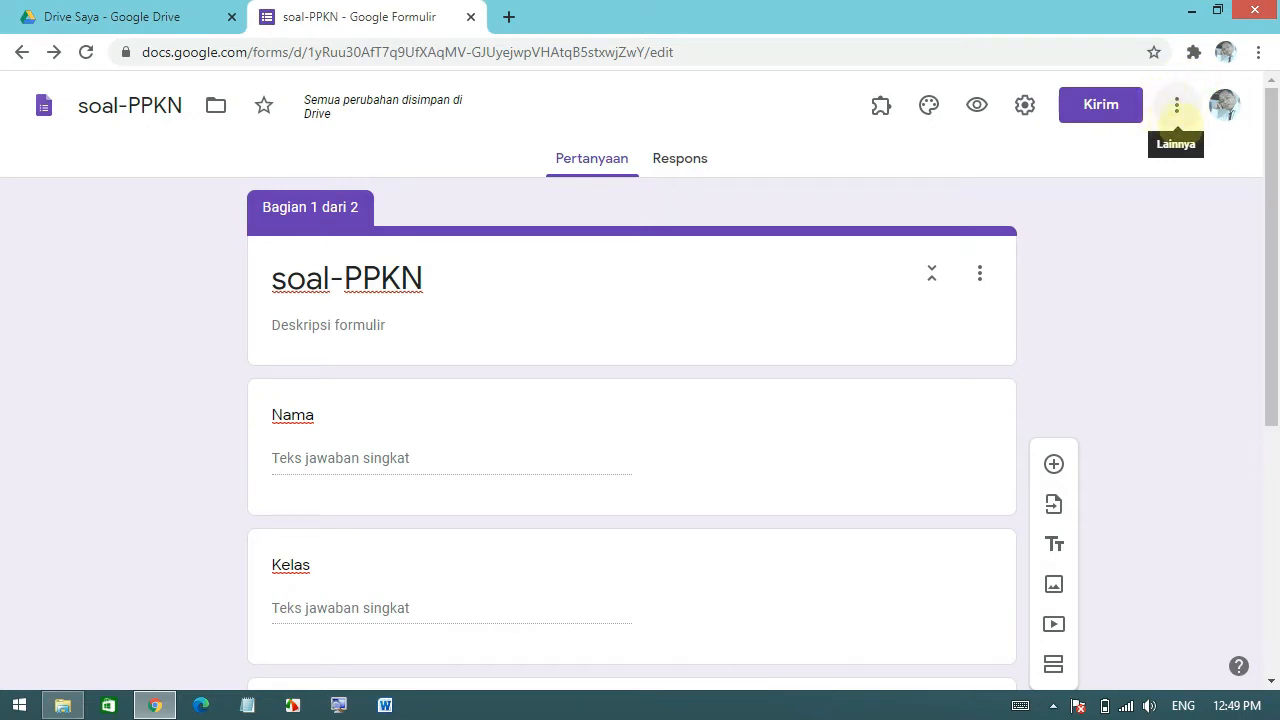
click(1177, 104)
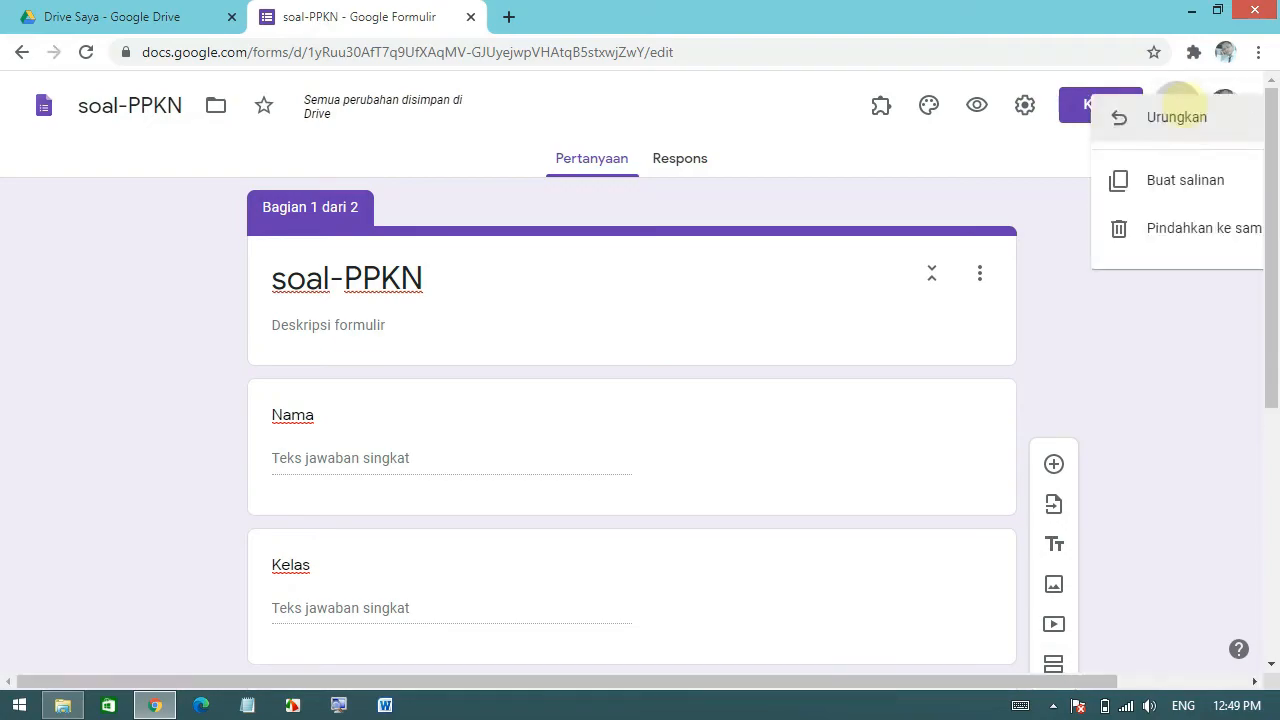
click(1074, 537)
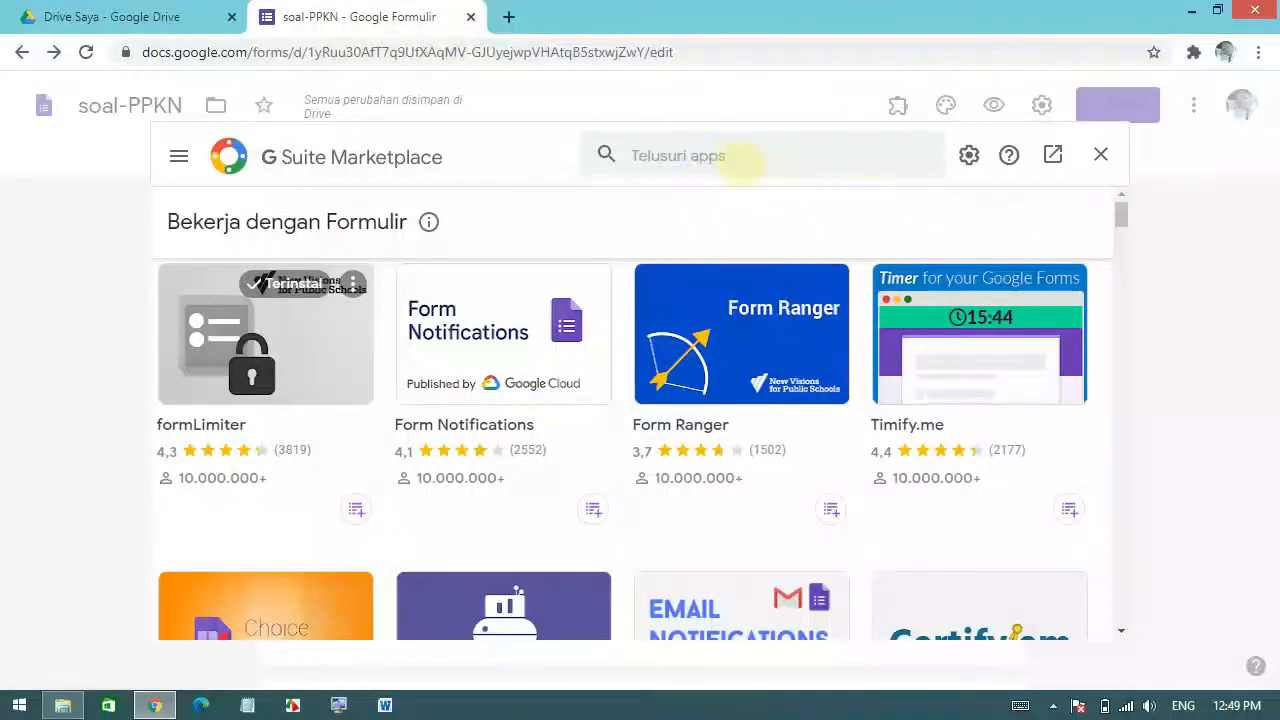
click(742, 162)
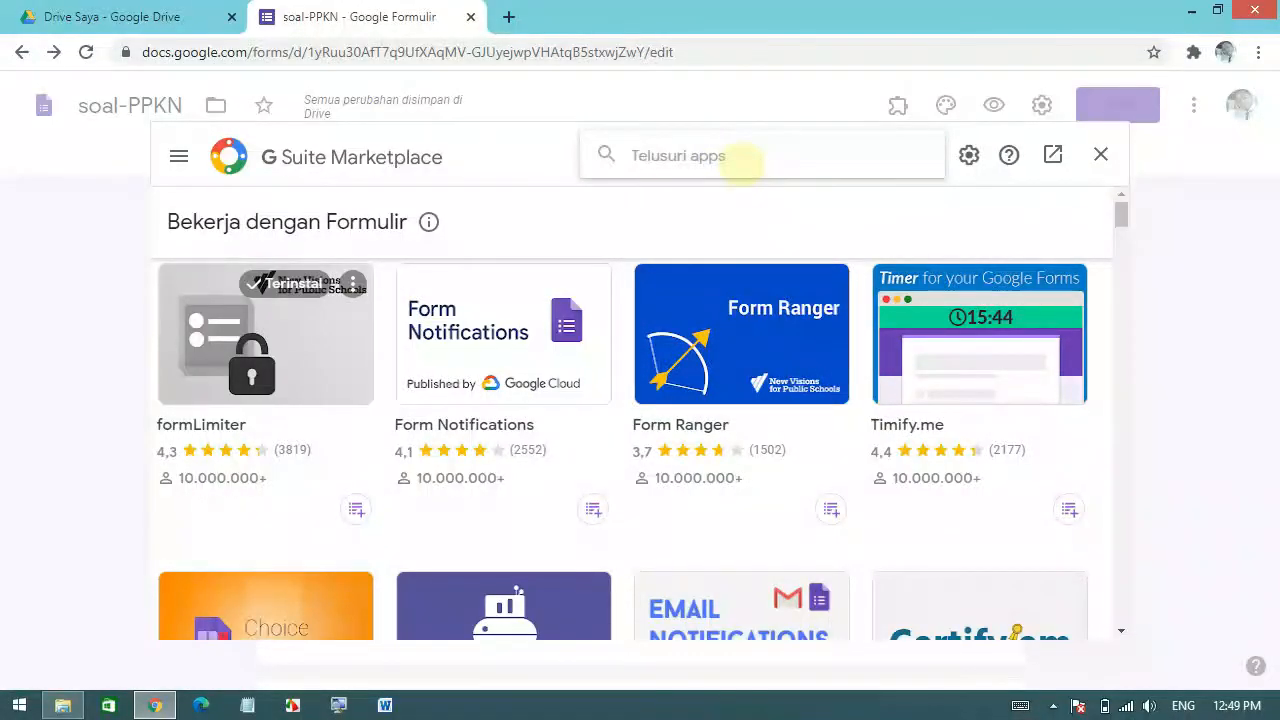
text(form )
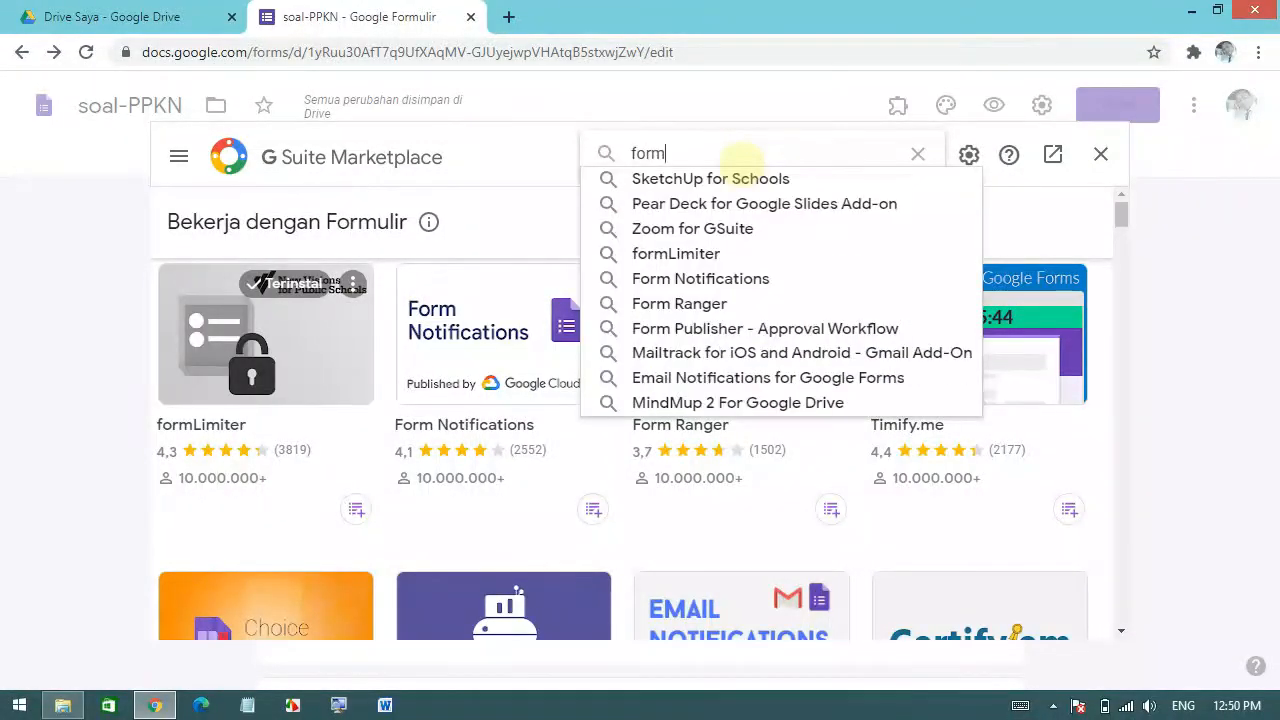
text(builder)
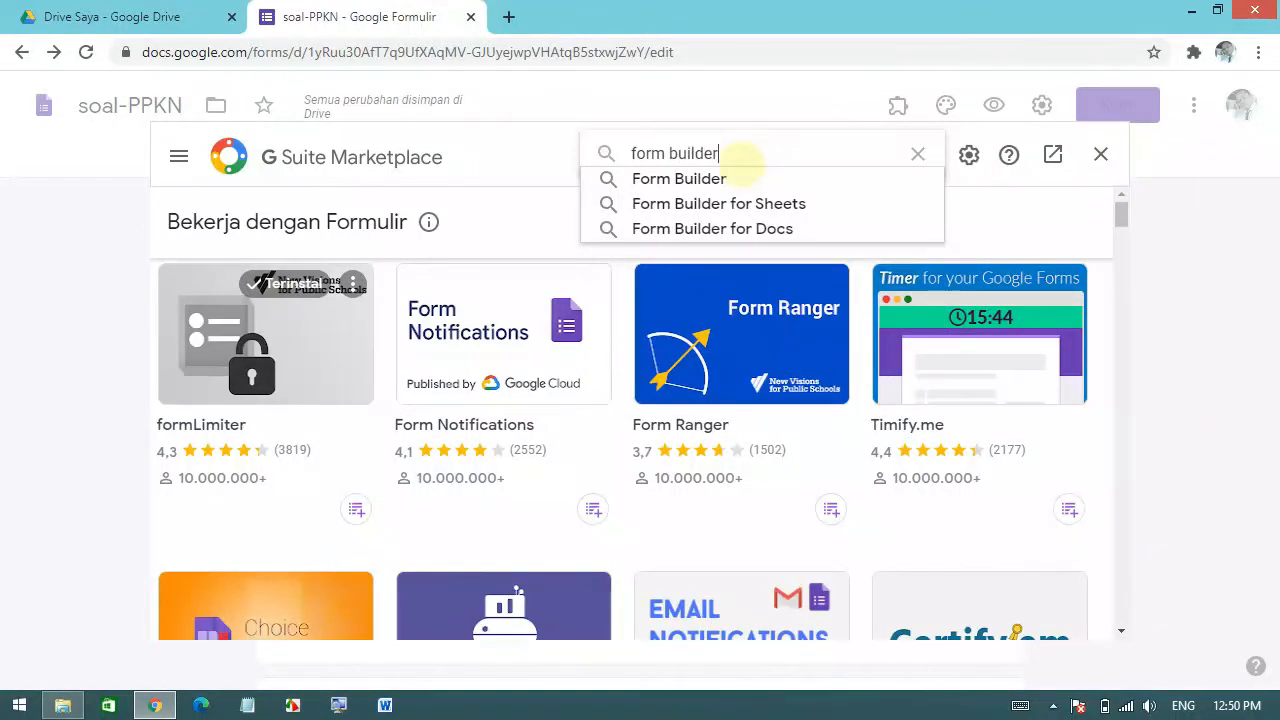
click(723, 178)
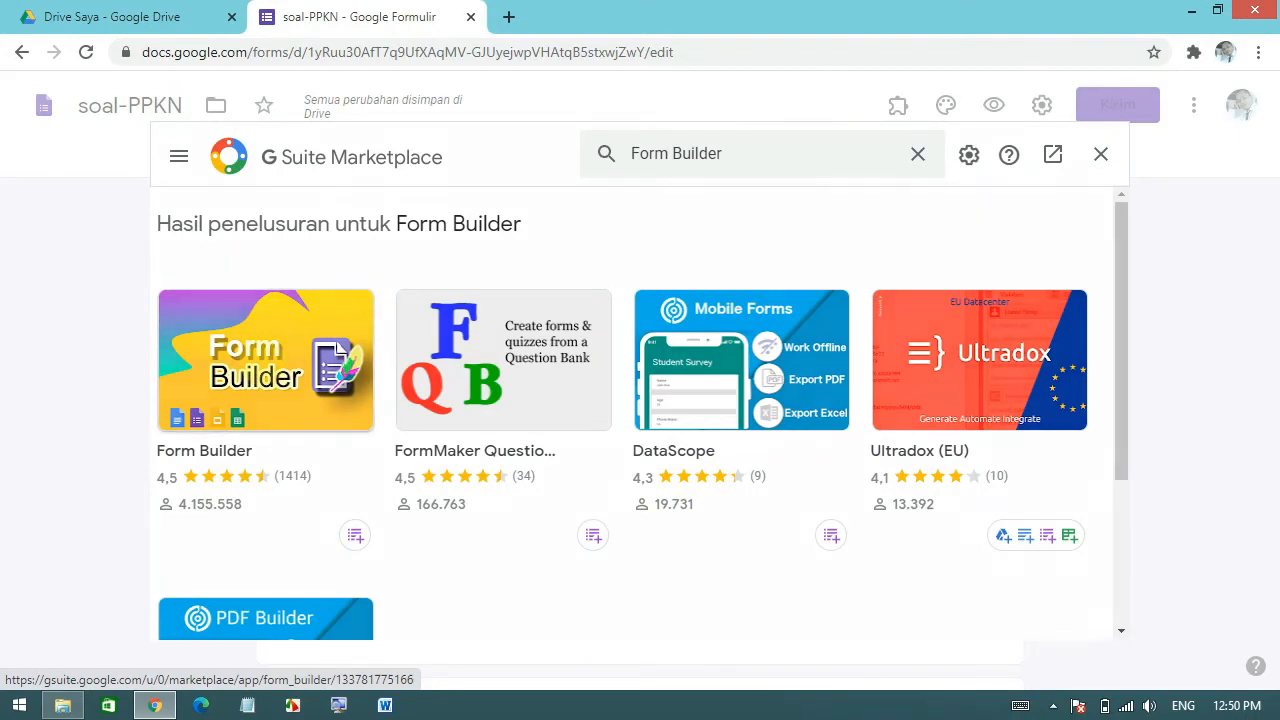
Install the Form Builder add-on by Jivrus Technologies, granting it access to the Google account, and close the marketplace
click(262, 362)
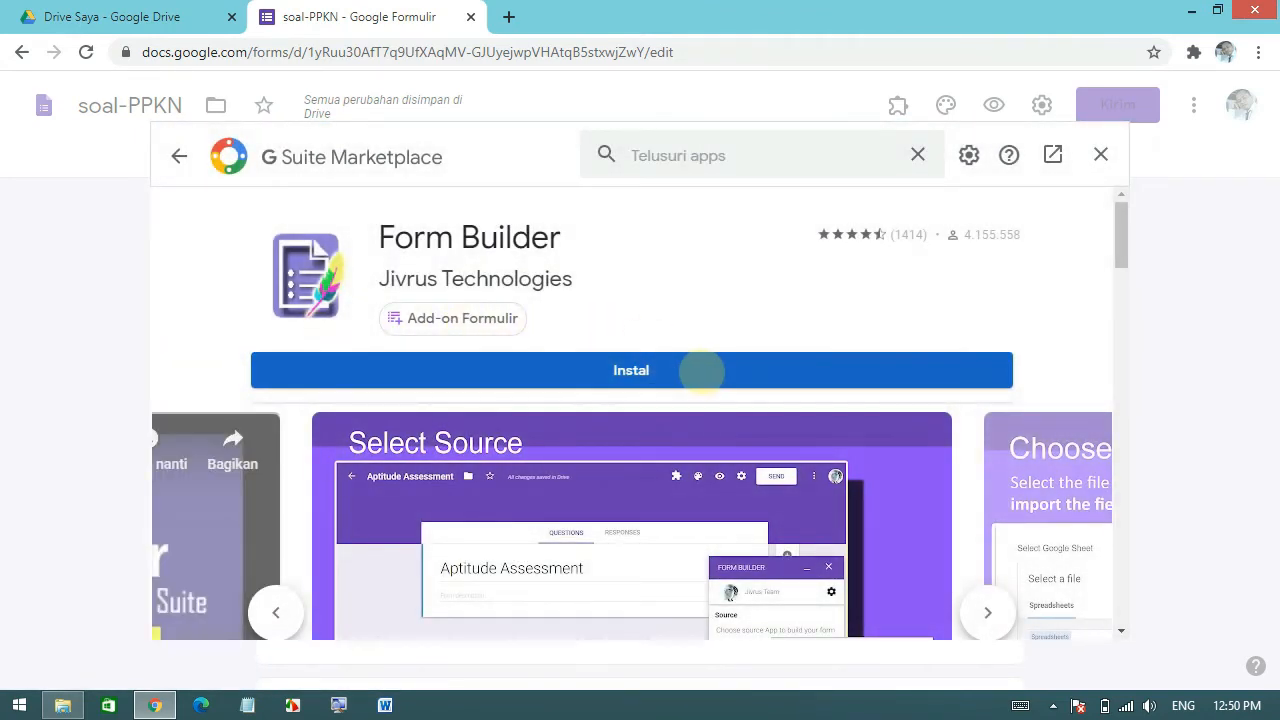
click(656, 369)
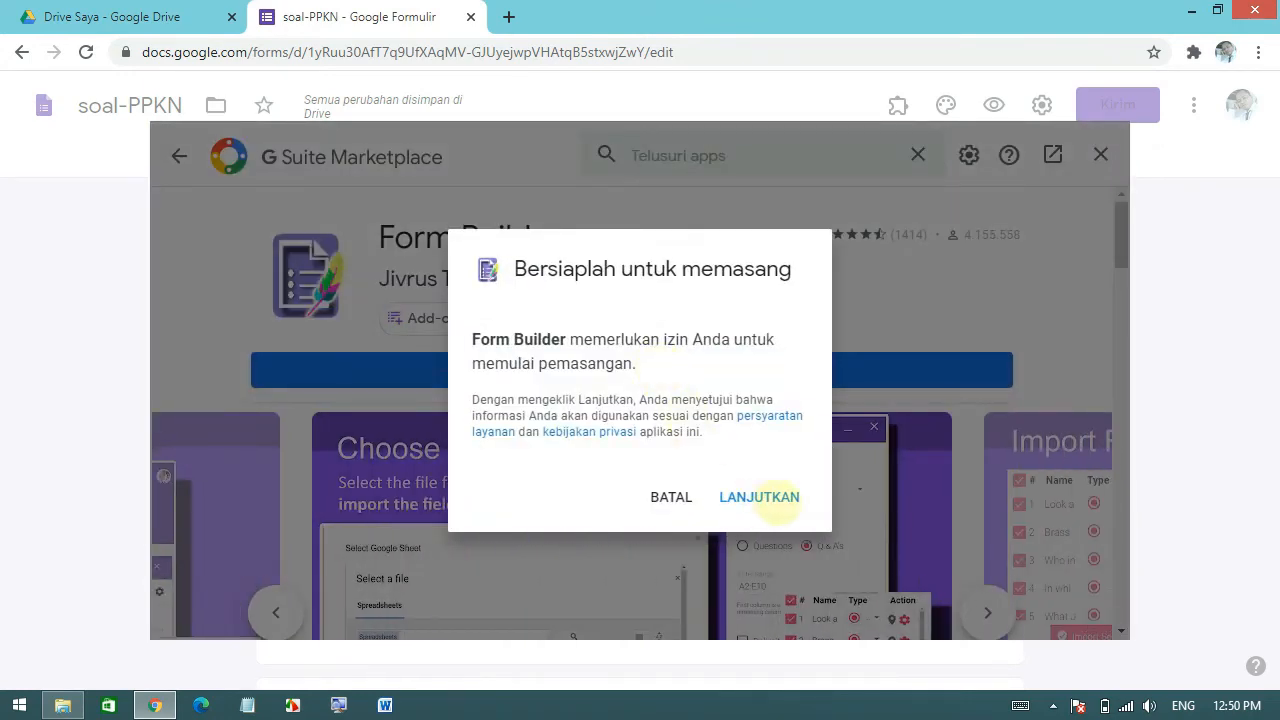
click(760, 497)
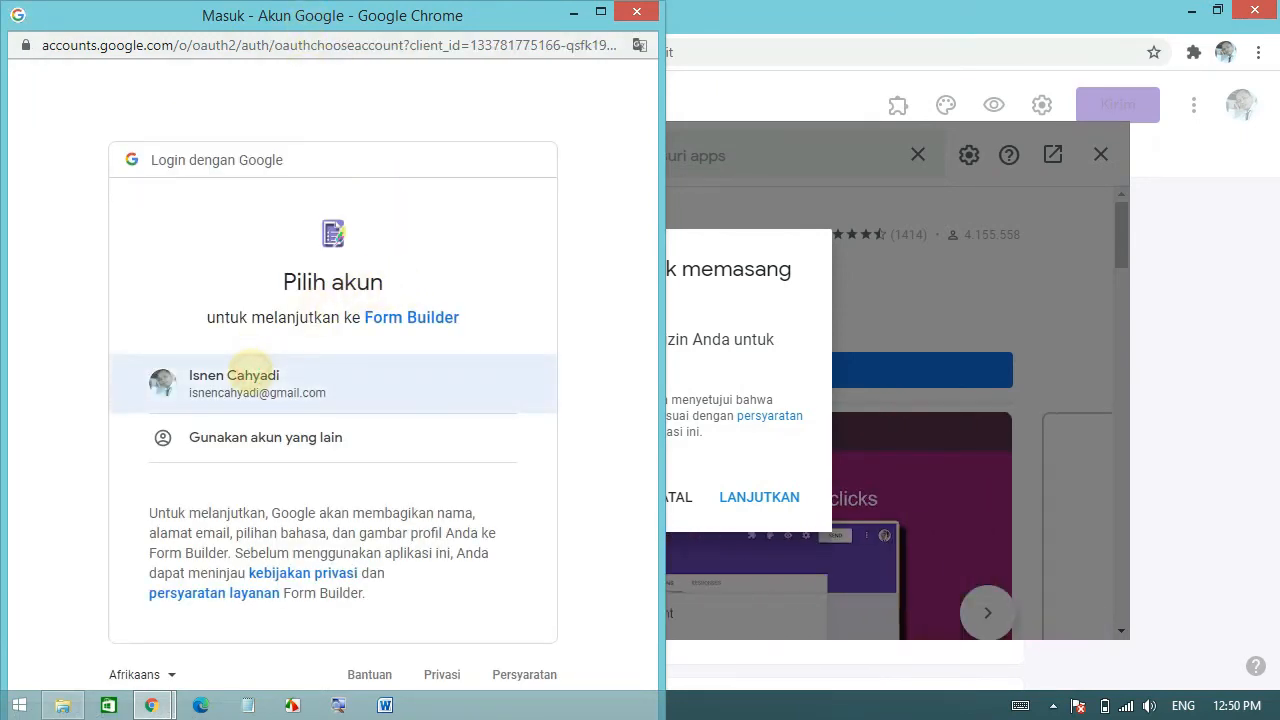
click(250, 372)
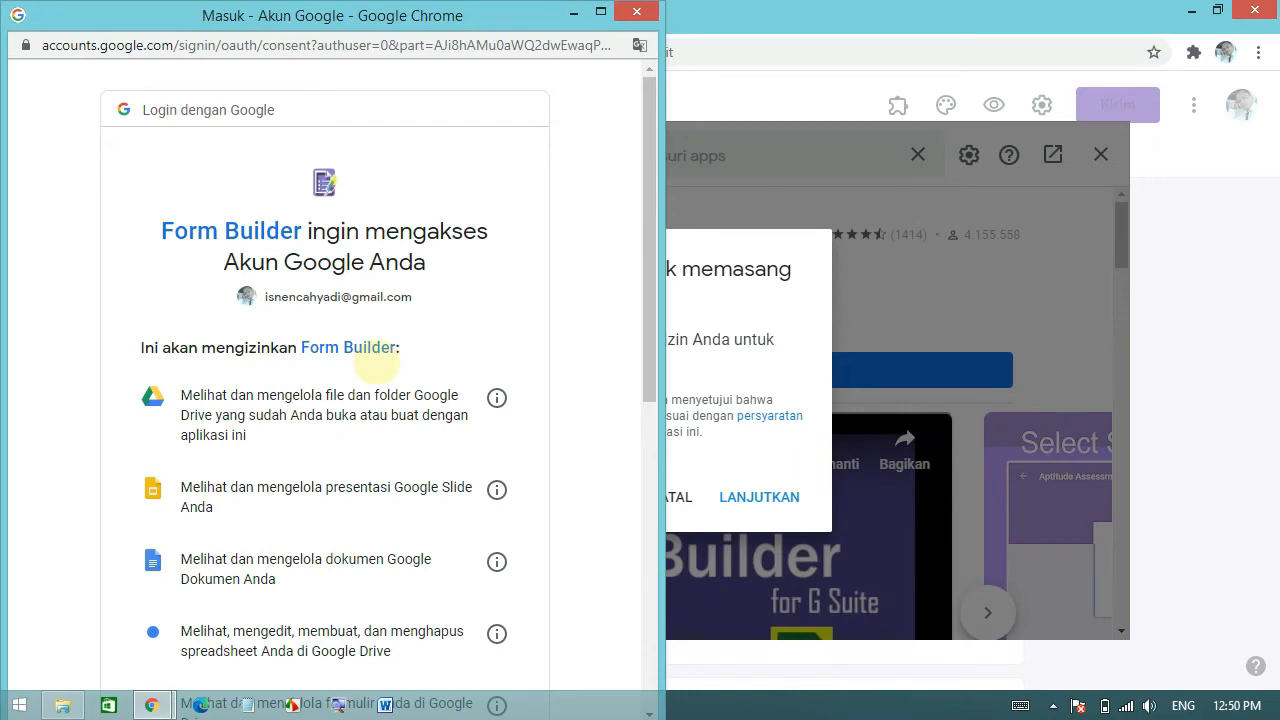
scroll(375, 368, down, 6)
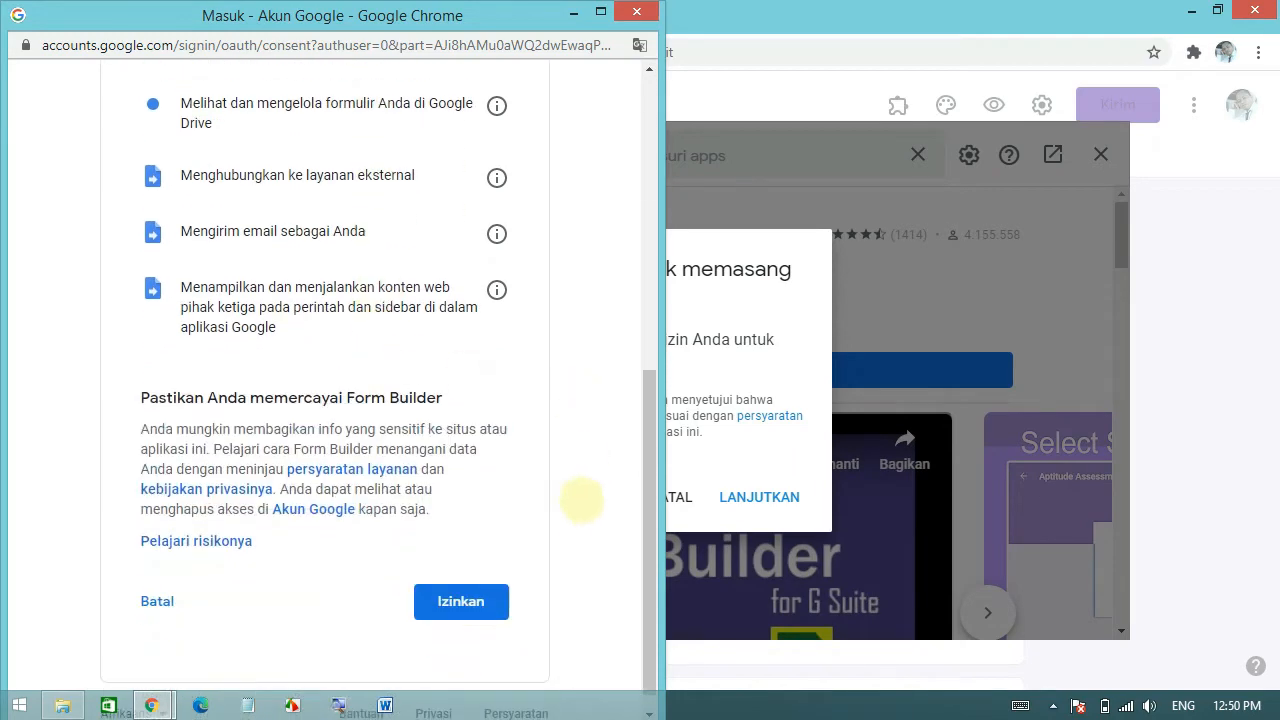
click(461, 600)
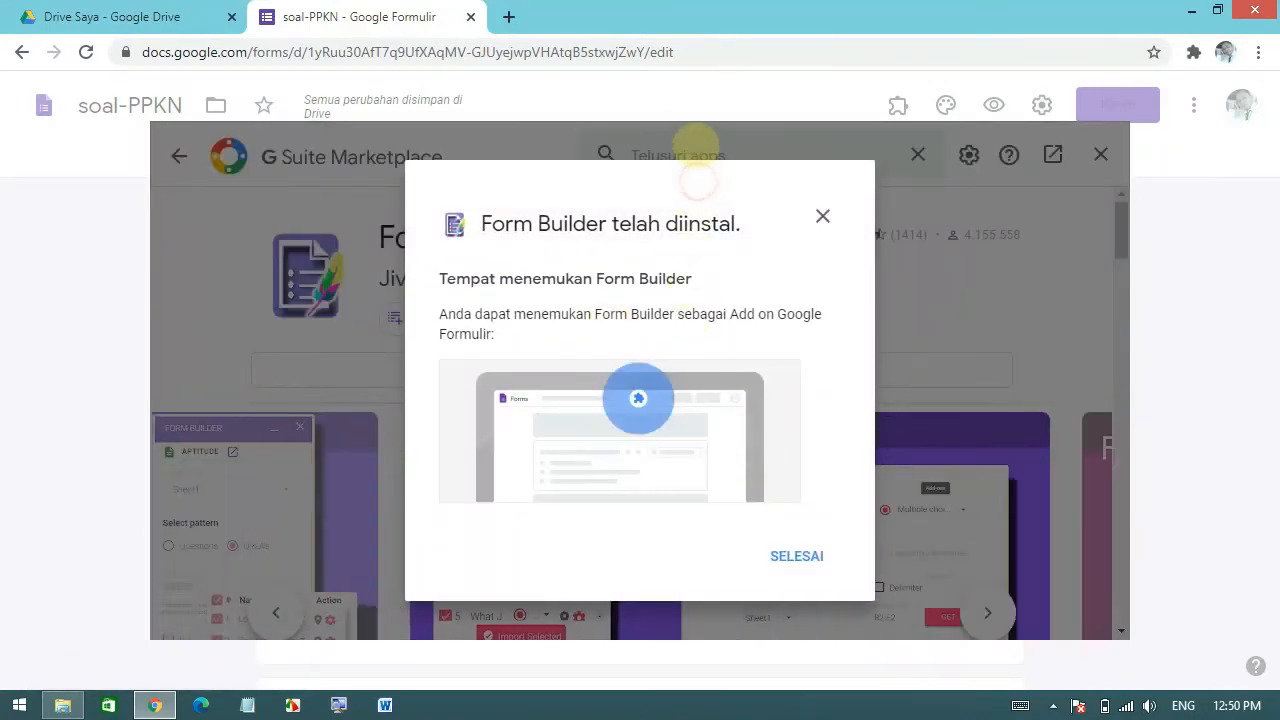
drag(697, 181, 694, 180)
click(804, 551)
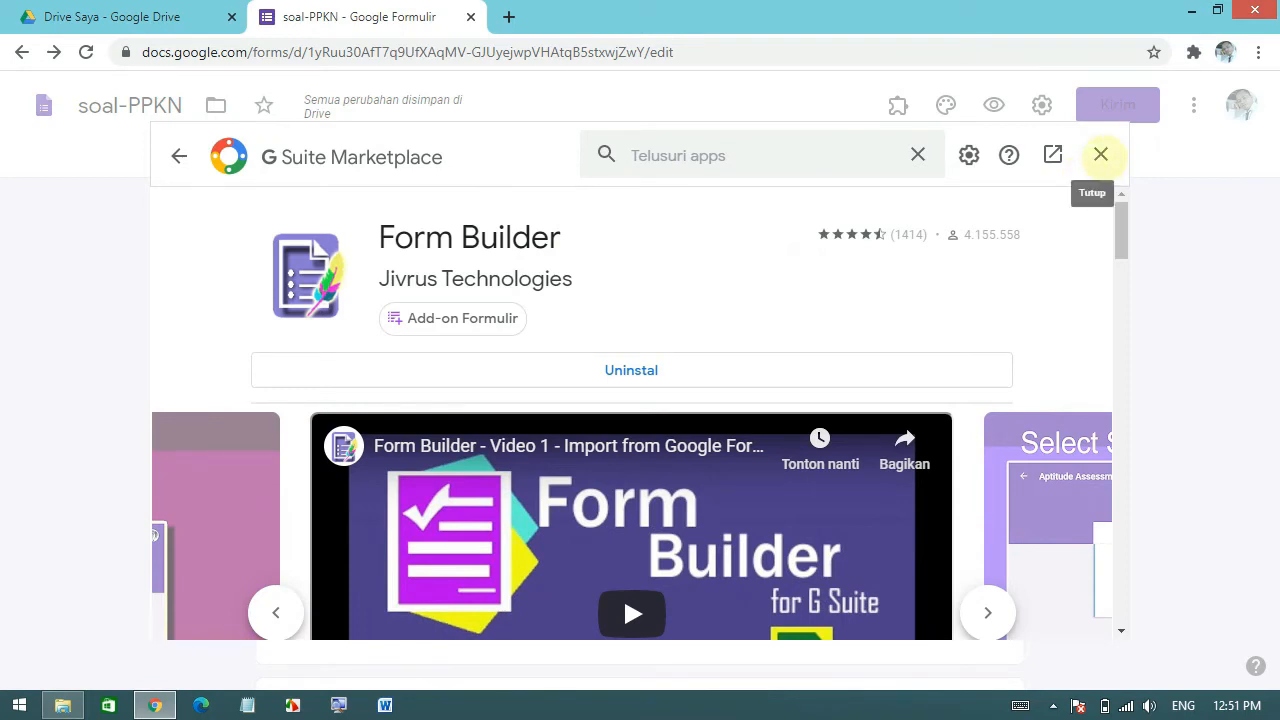
click(1100, 154)
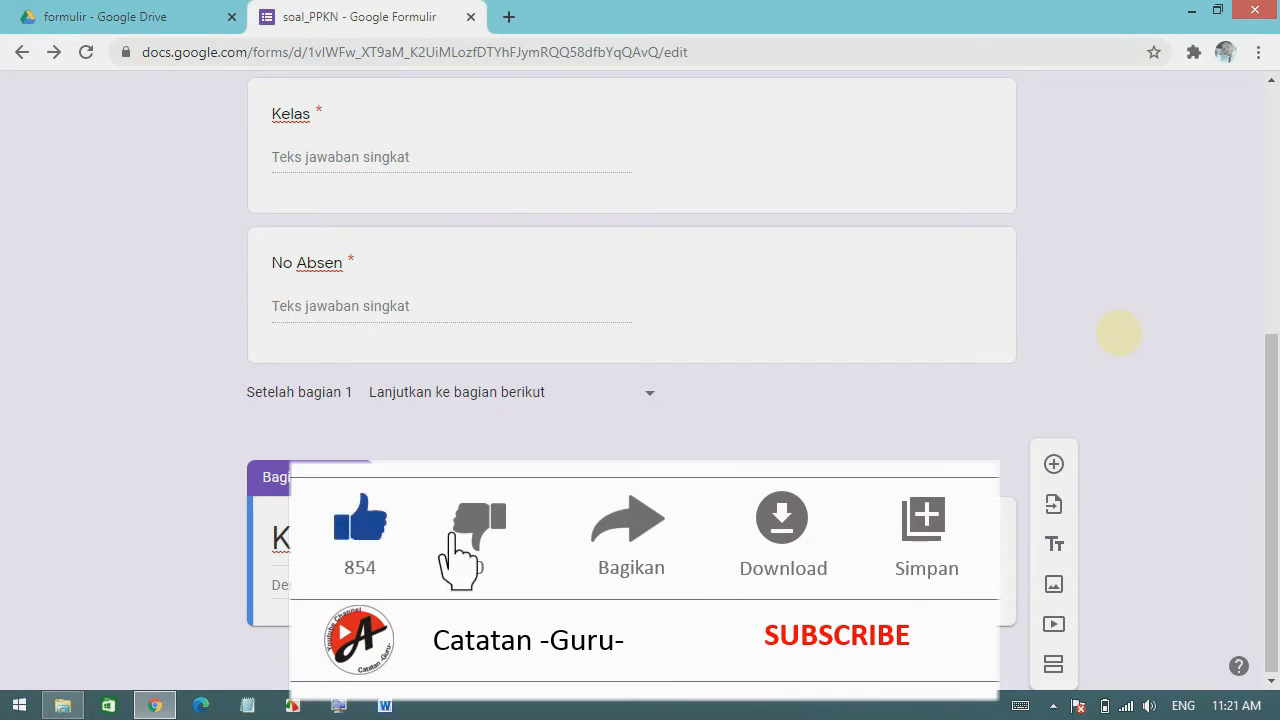
Start the Form Builder add-on and choose the Google Docs file "contoh soal PPKN" as the import source
scroll(1118, 333, up, 2)
scroll(1118, 333, up, 3)
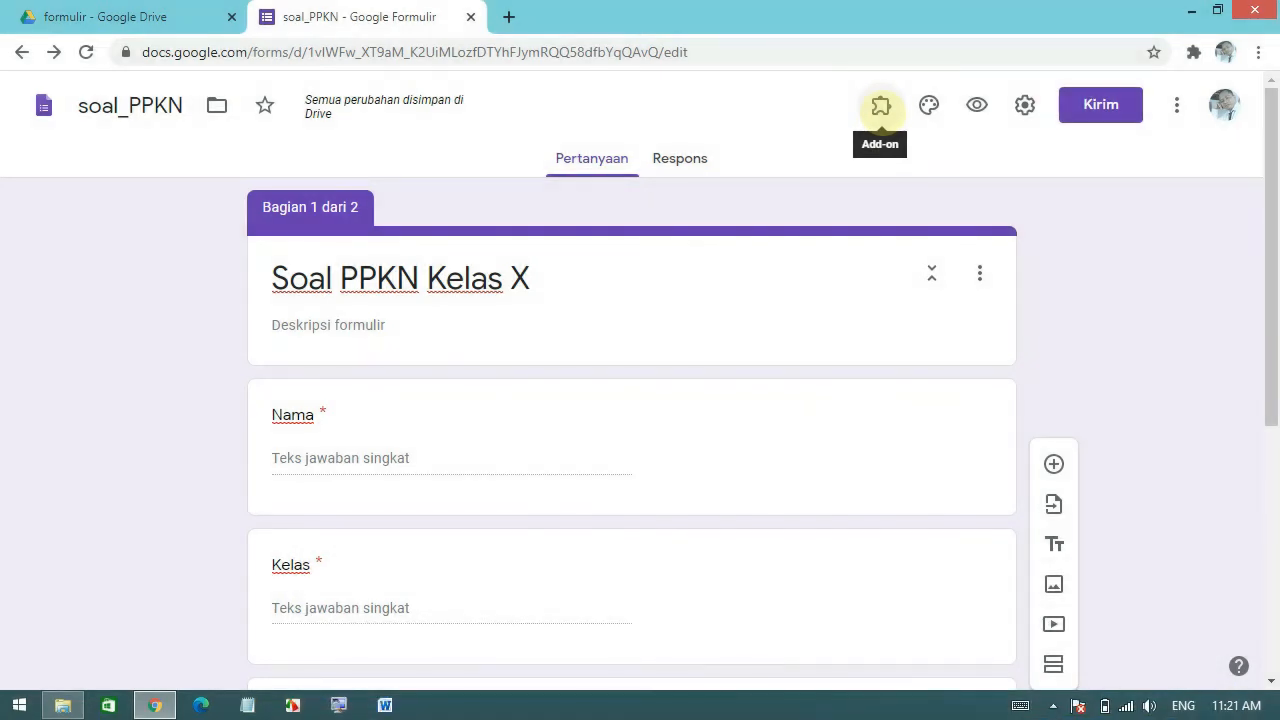
click(880, 106)
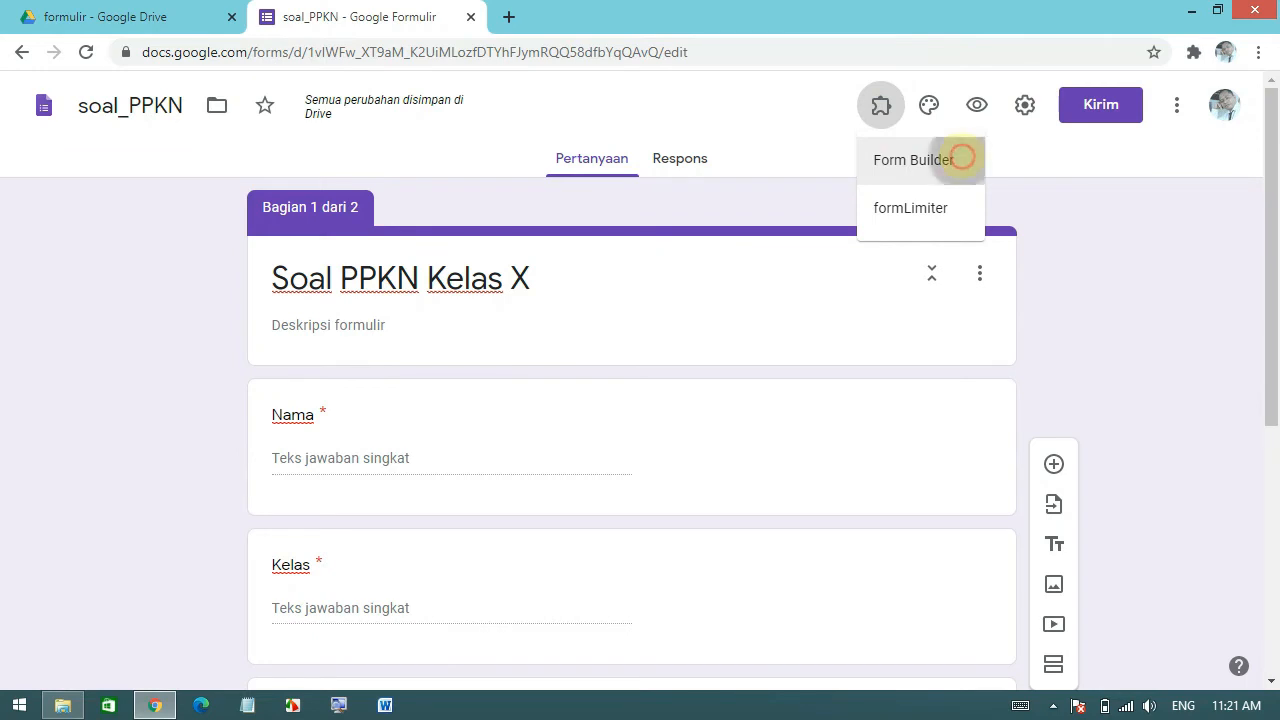
click(962, 160)
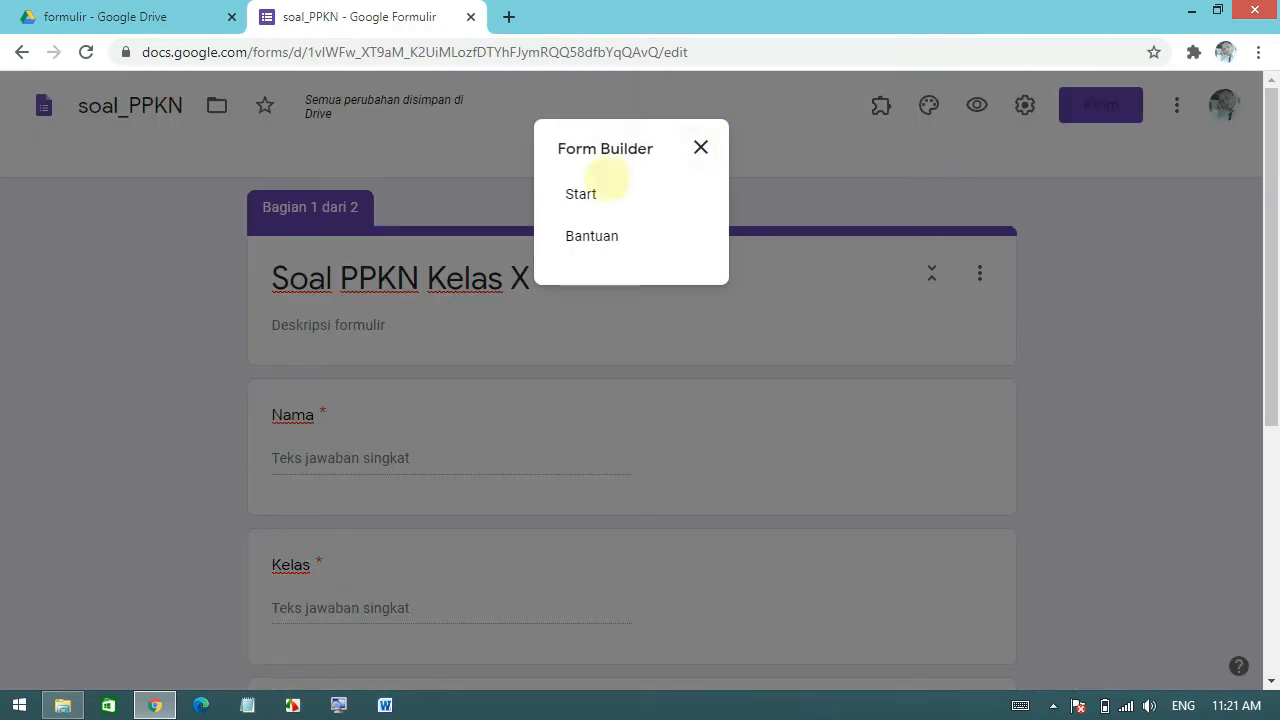
click(581, 194)
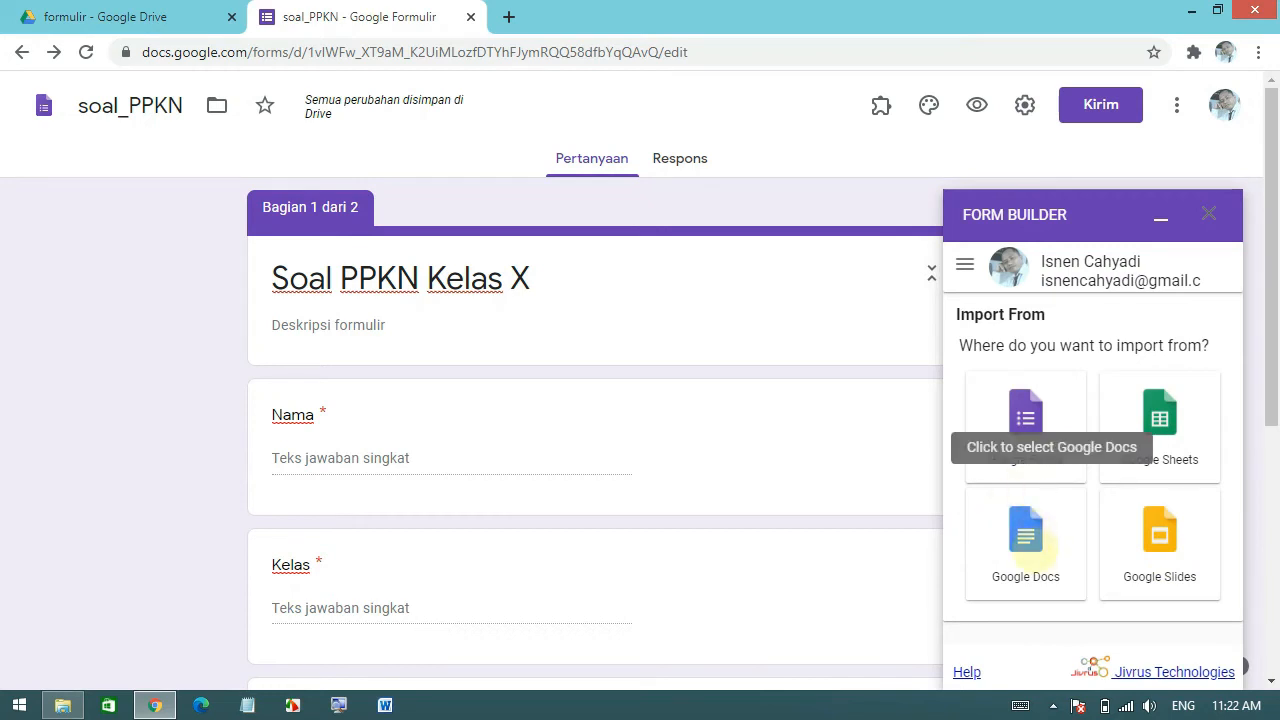
click(1010, 545)
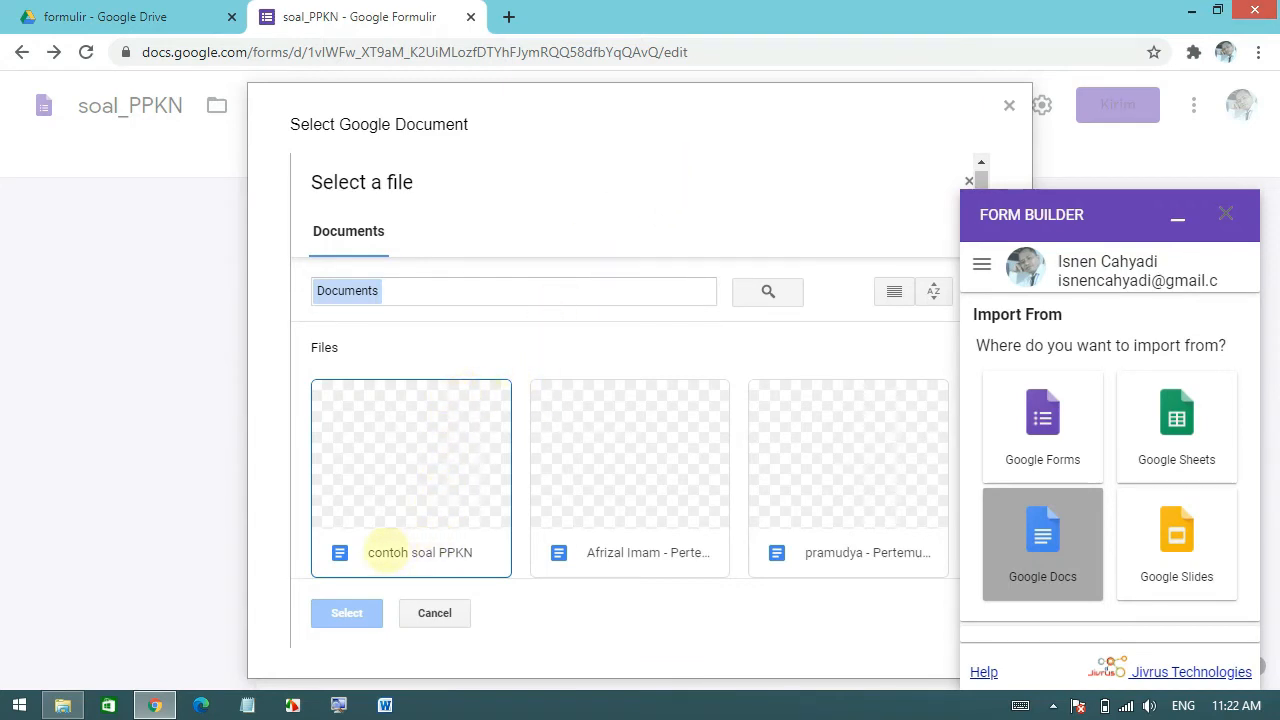
click(412, 512)
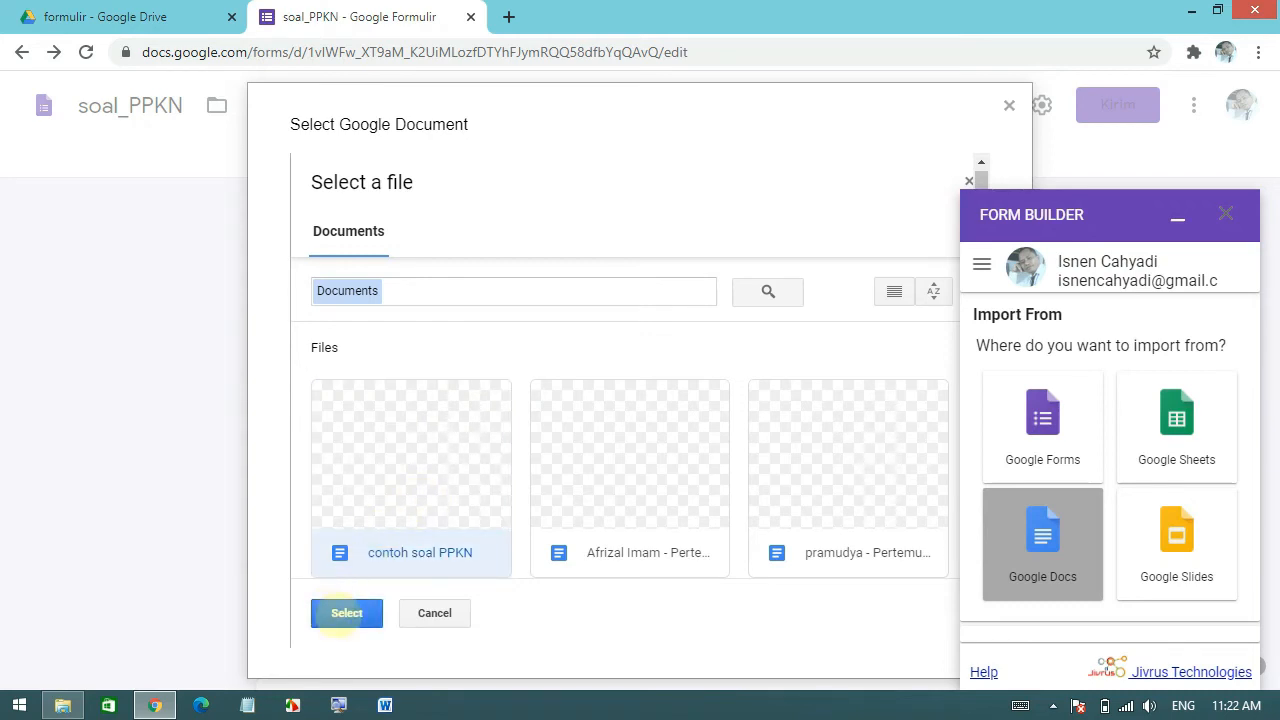
click(346, 613)
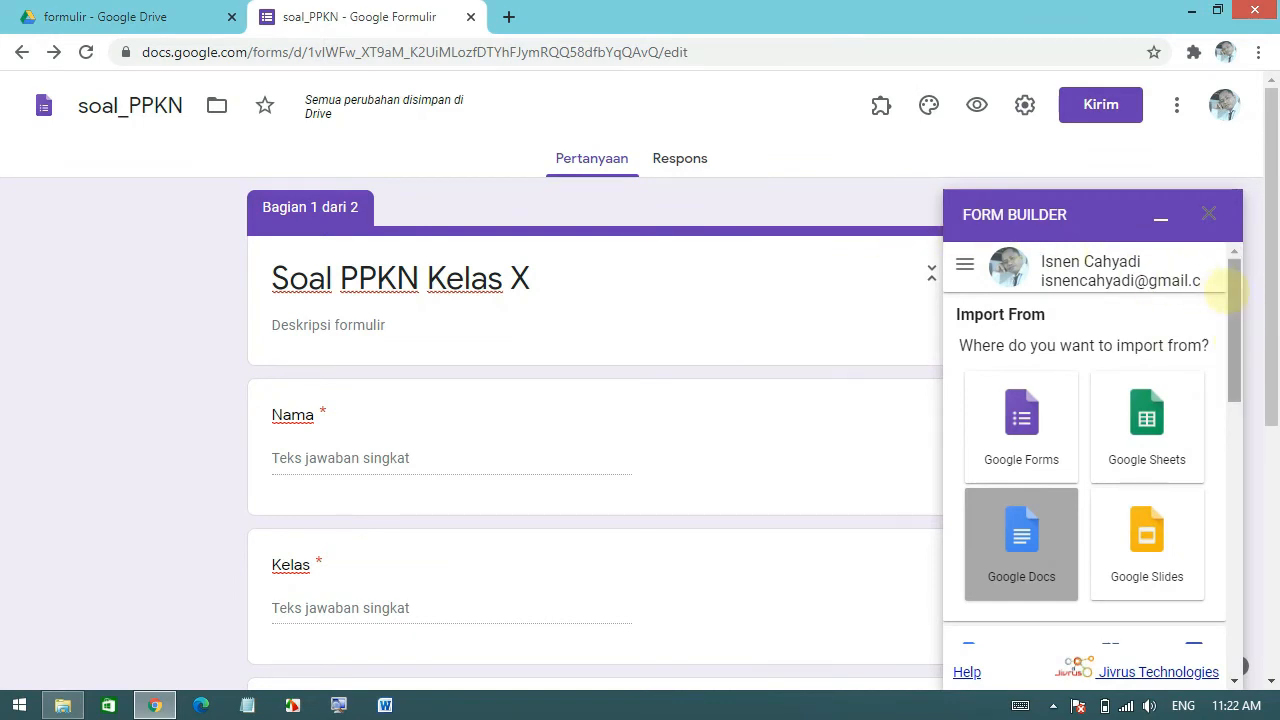
drag(1237, 285, 1230, 423)
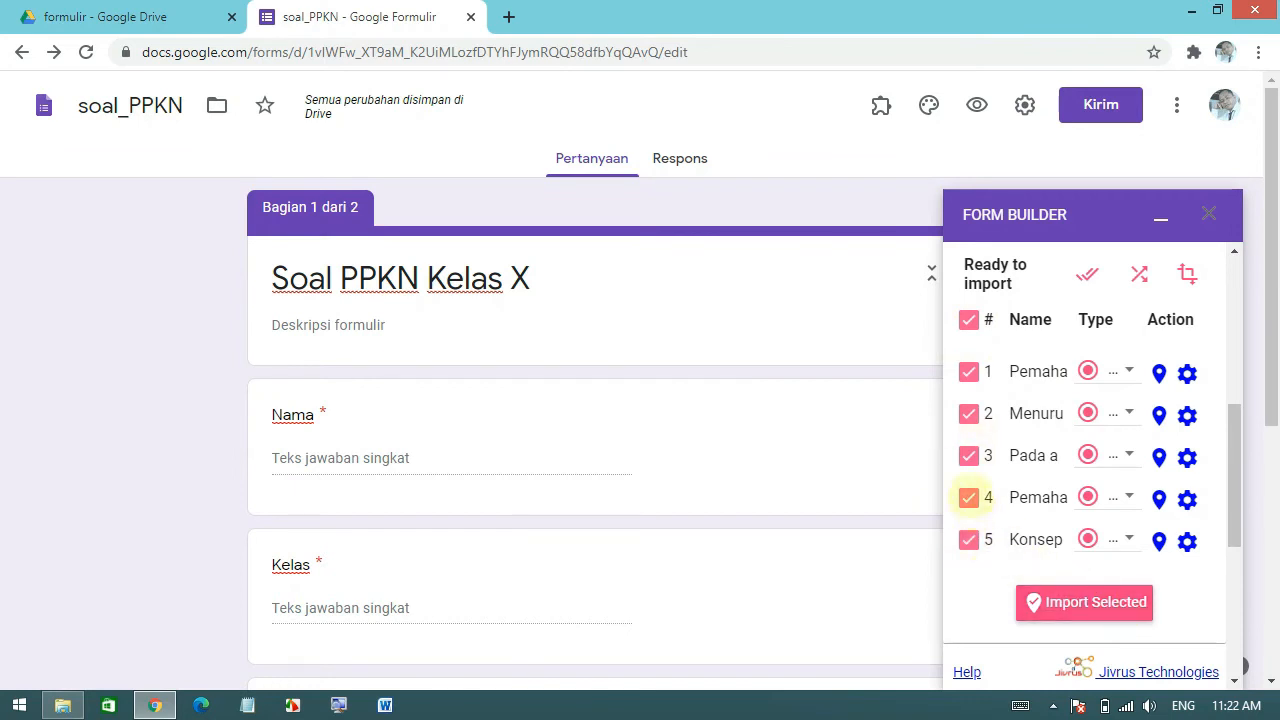
click(969, 456)
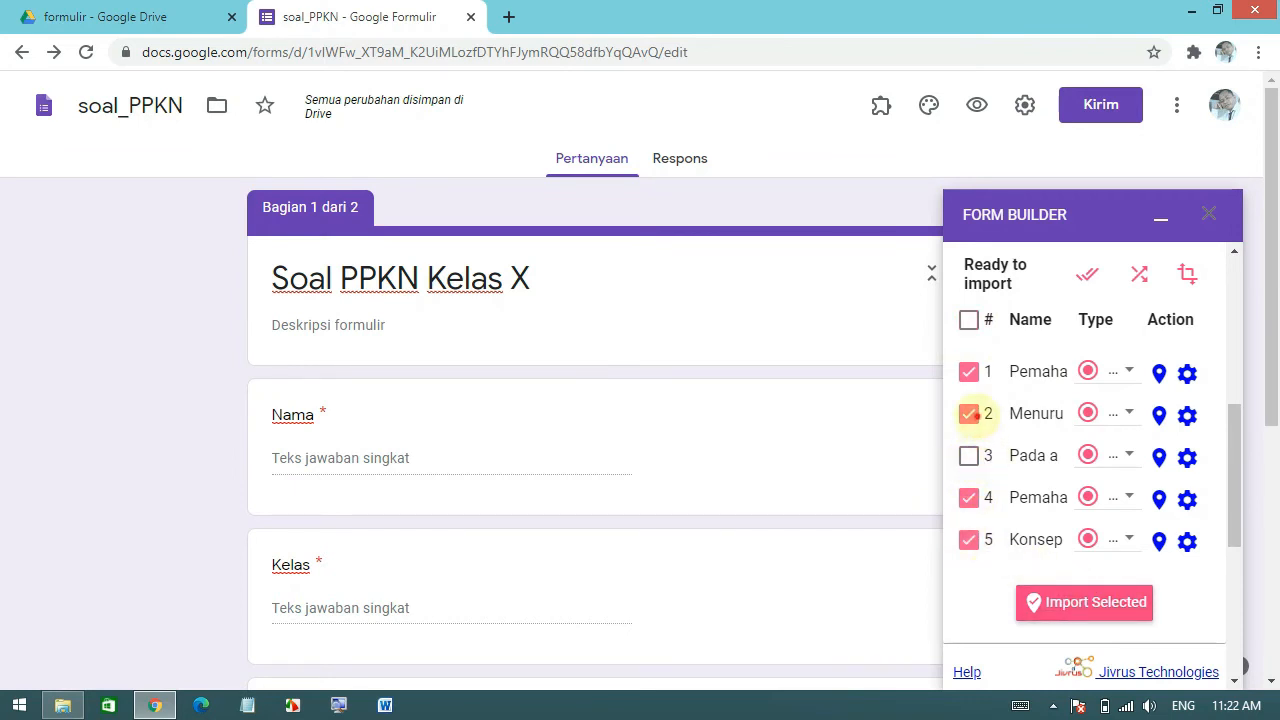
click(969, 414)
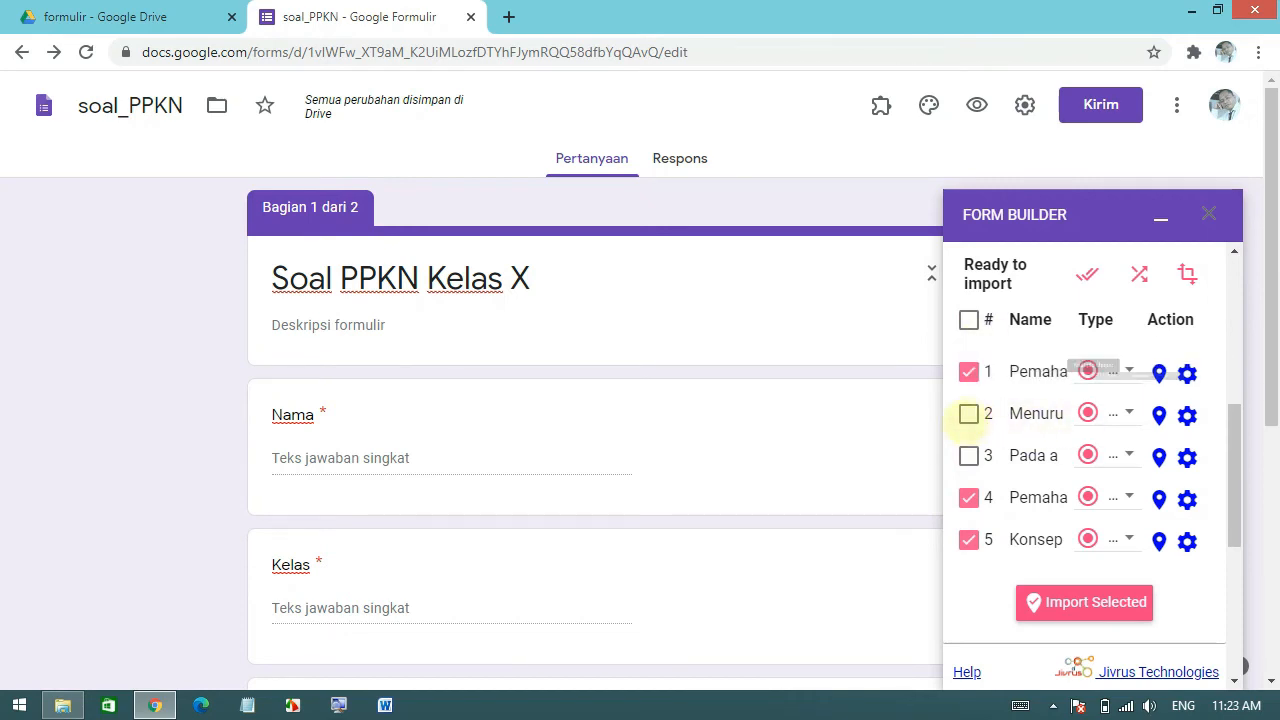
click(969, 414)
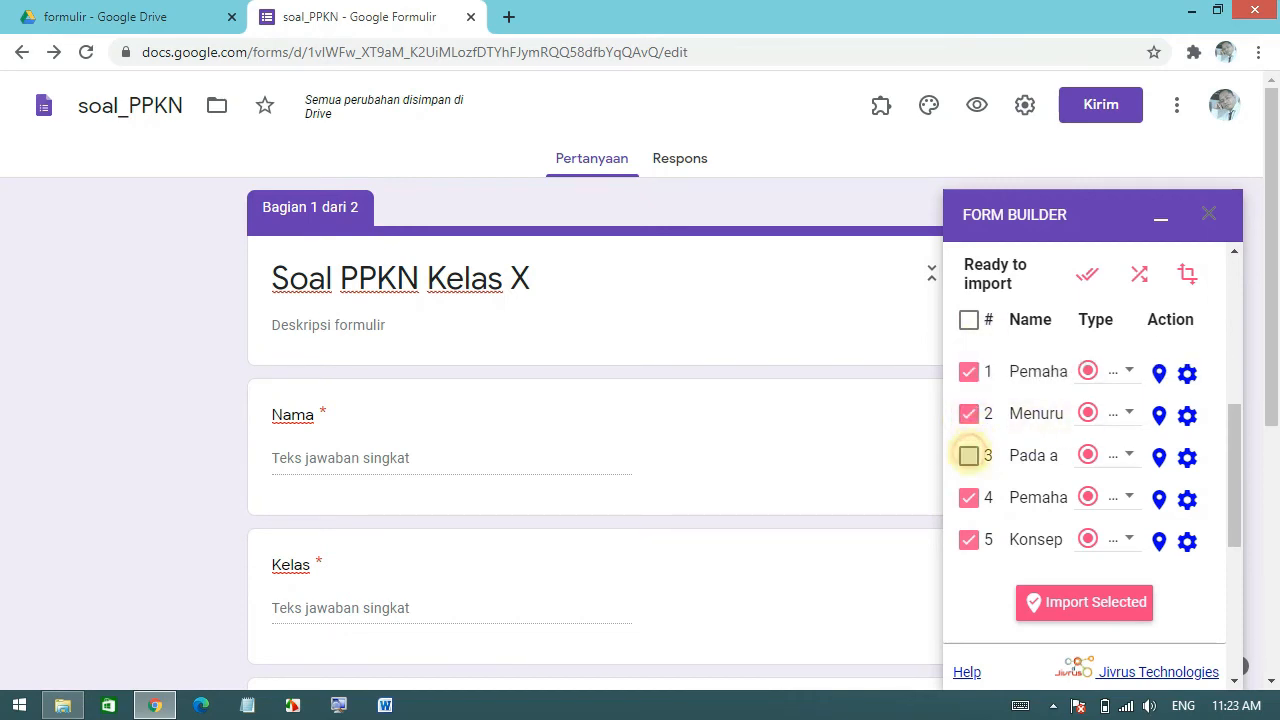
click(969, 456)
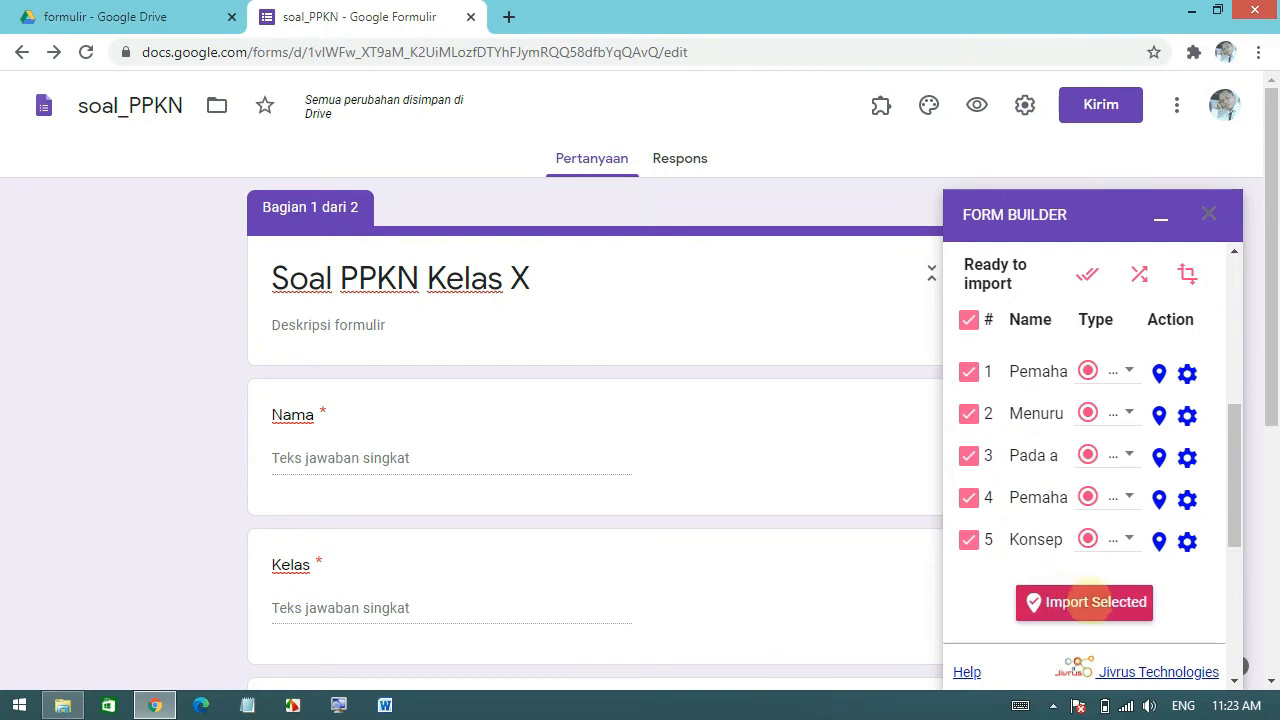
Import all five selected questions into the form and close Form Builder
click(1090, 601)
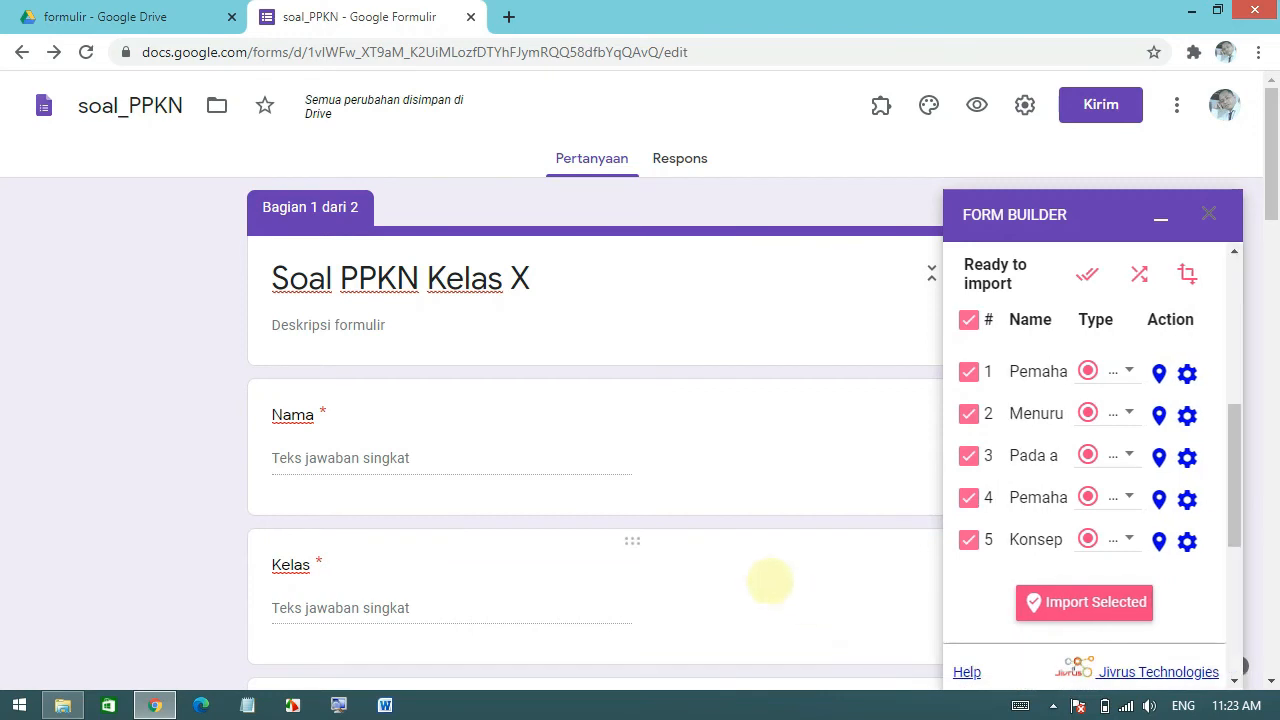
scroll(770, 581, down, 1)
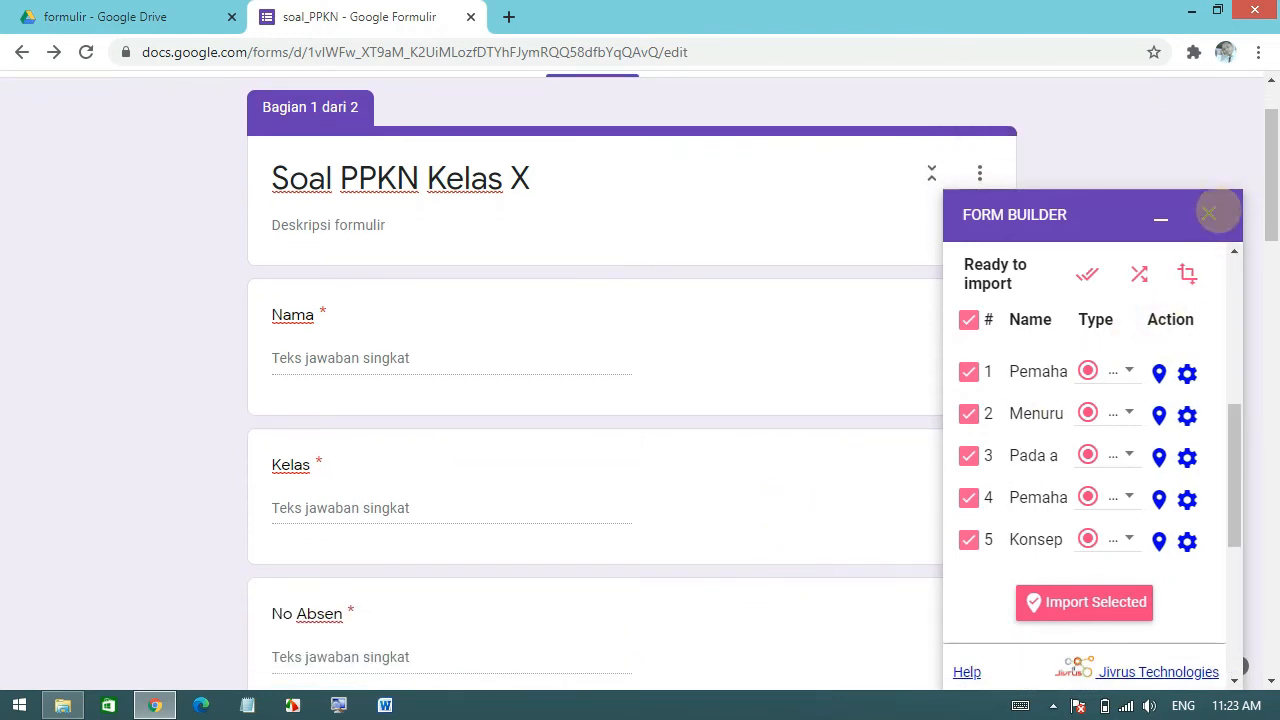
click(1218, 211)
Review the imported multiple-choice questions and their answer options under the "Kerjakan soal berikut ini" section
scroll(900, 386, down, 8)
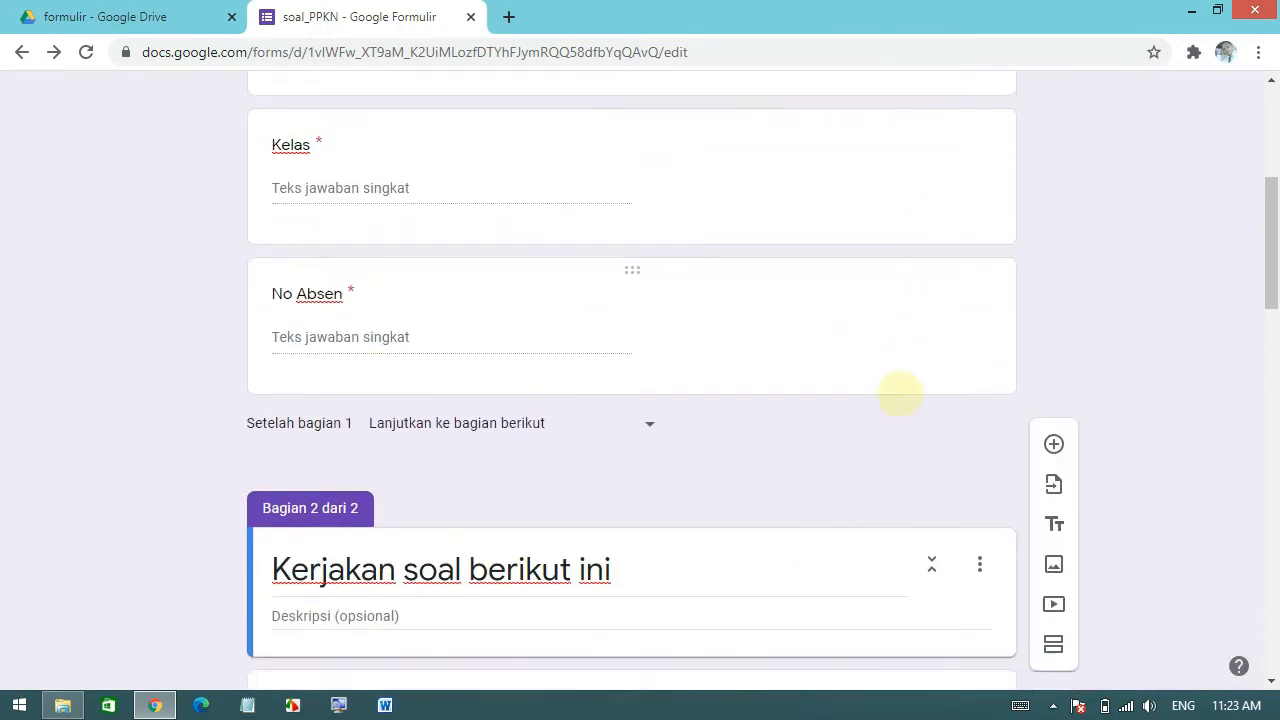
scroll(900, 393, down, 2)
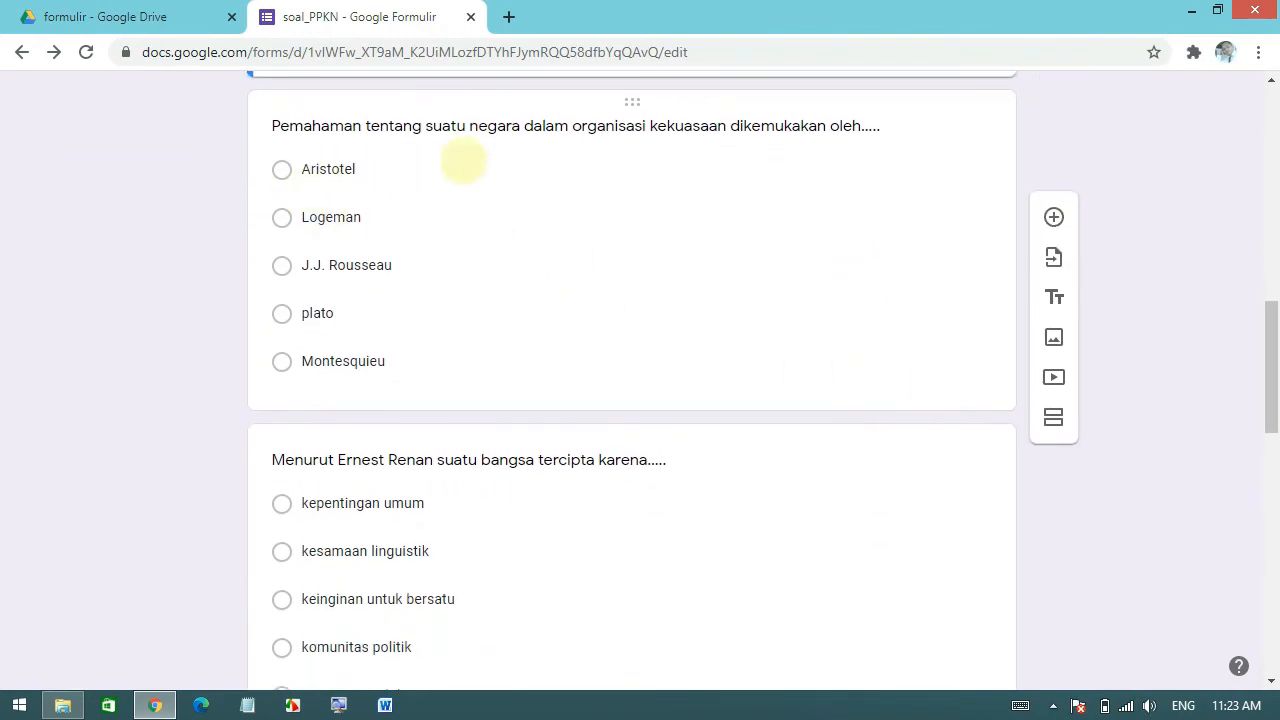
click(503, 128)
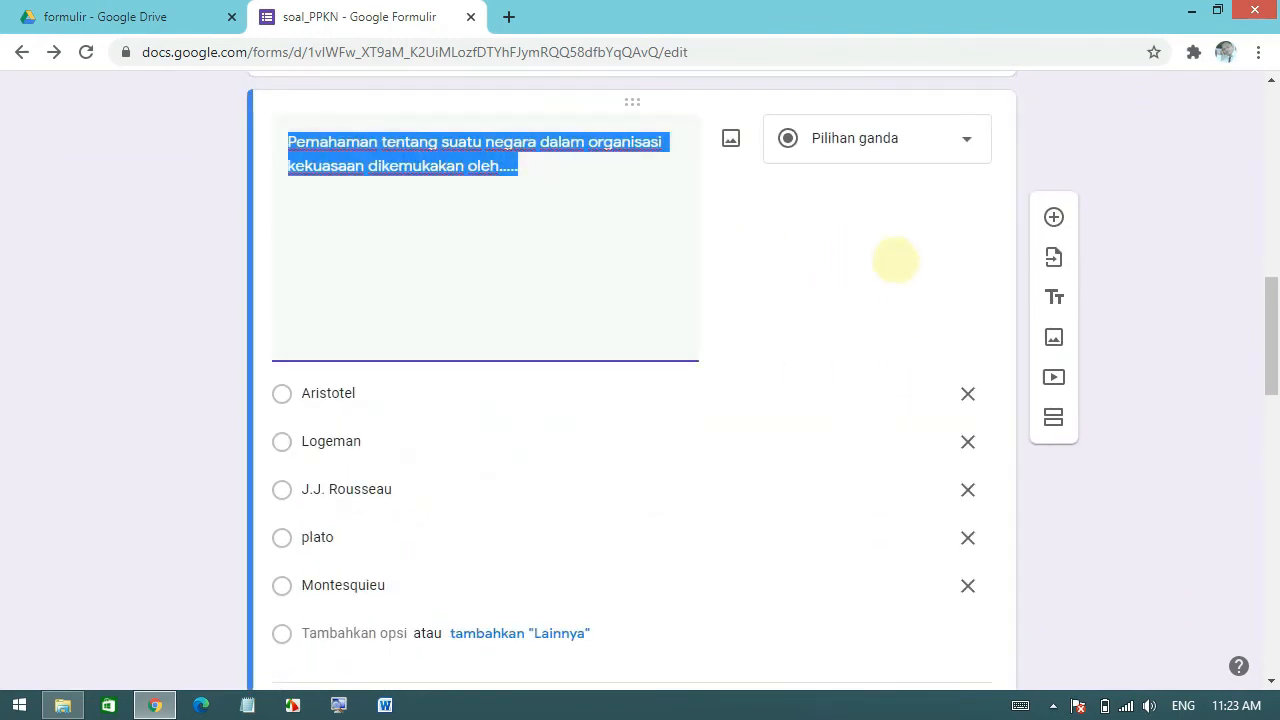
click(894, 257)
scroll(826, 363, up, 3)
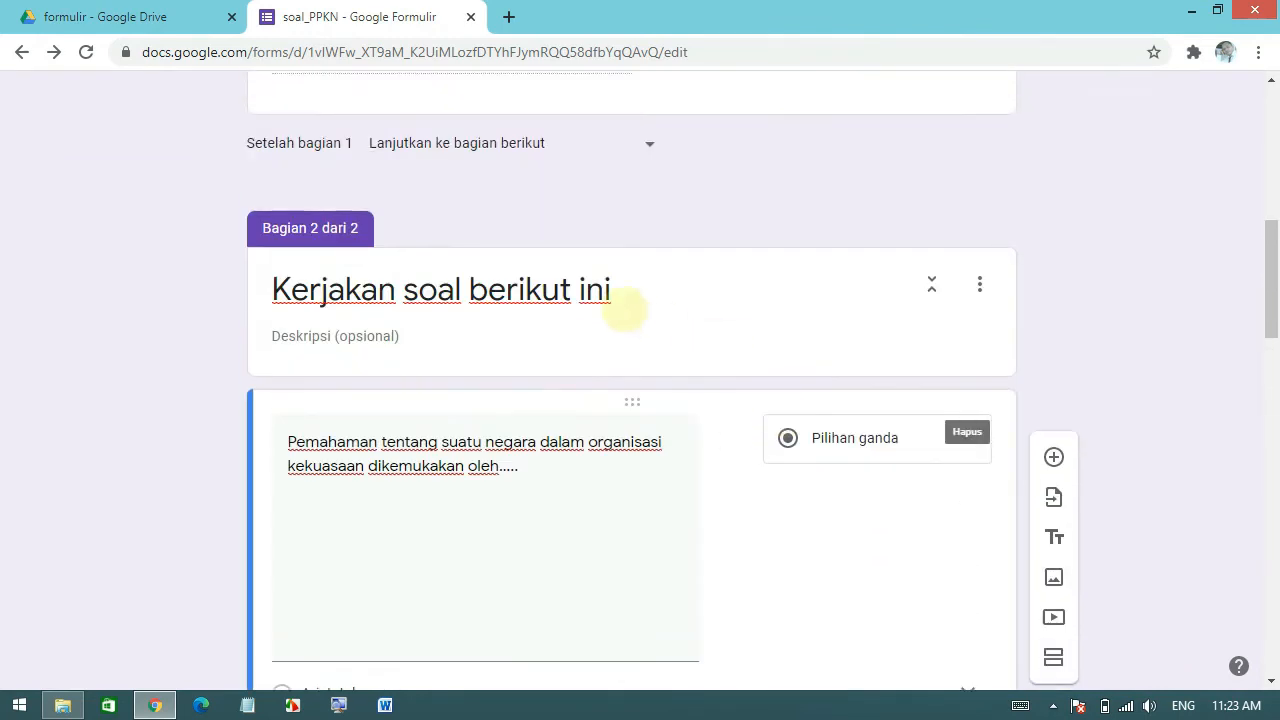
click(626, 300)
scroll(1123, 460, down, 3)
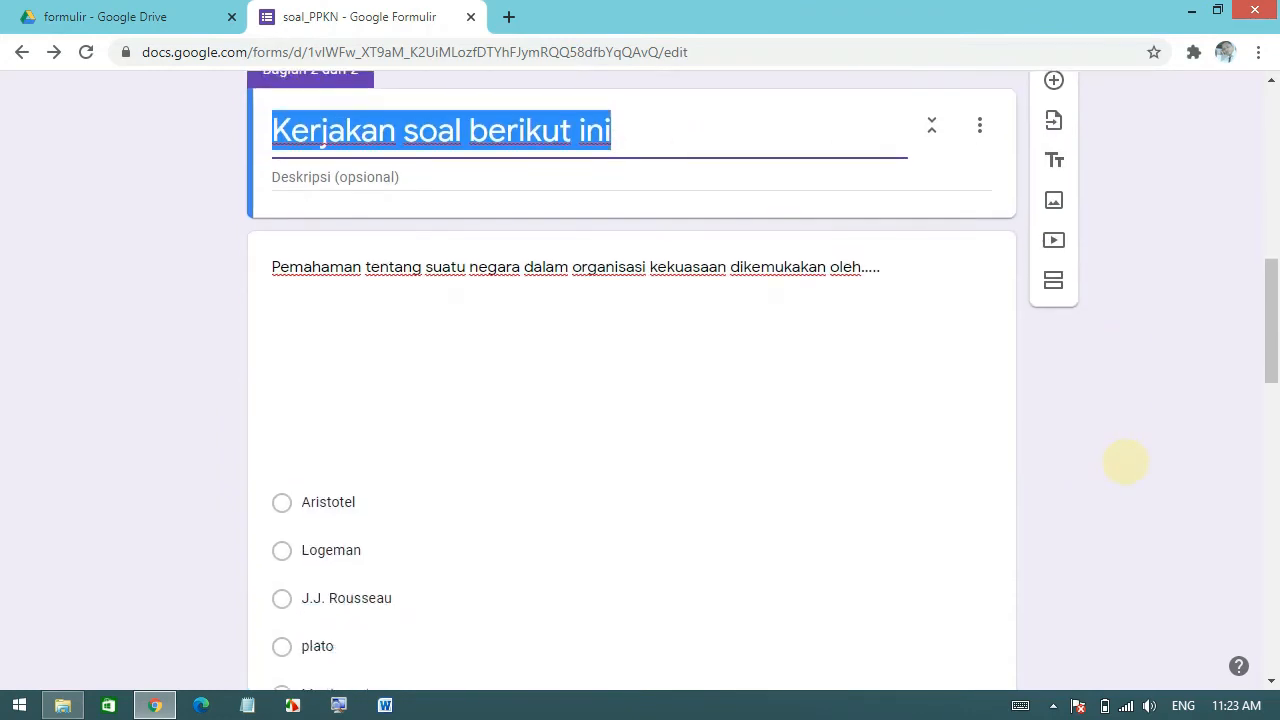
scroll(1177, 366, down, 5)
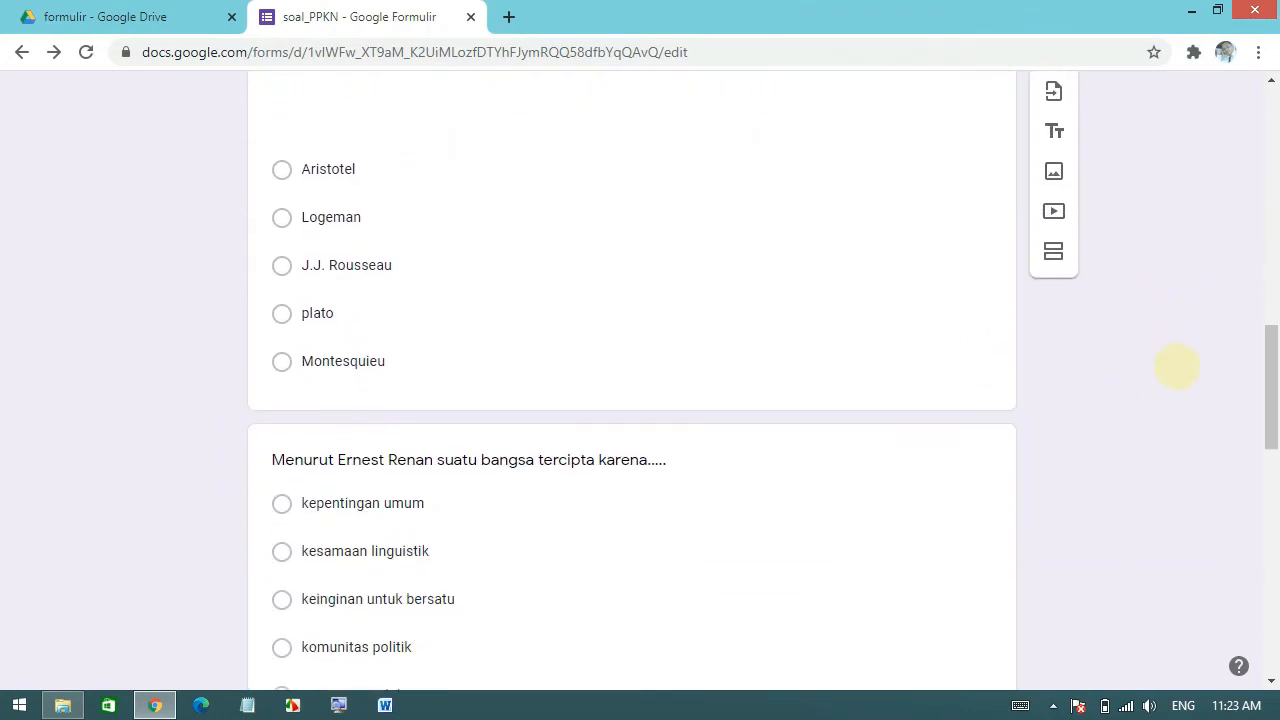
scroll(1177, 366, down, 5)
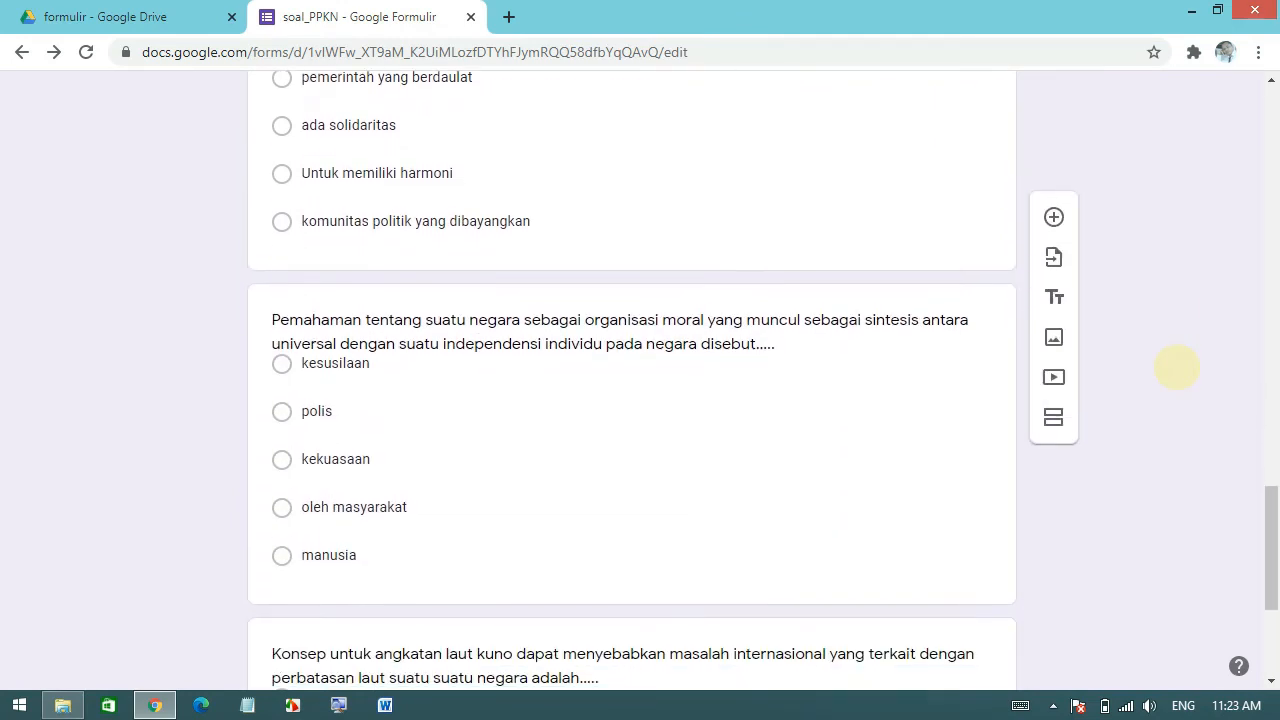
scroll(1177, 366, down, 1)
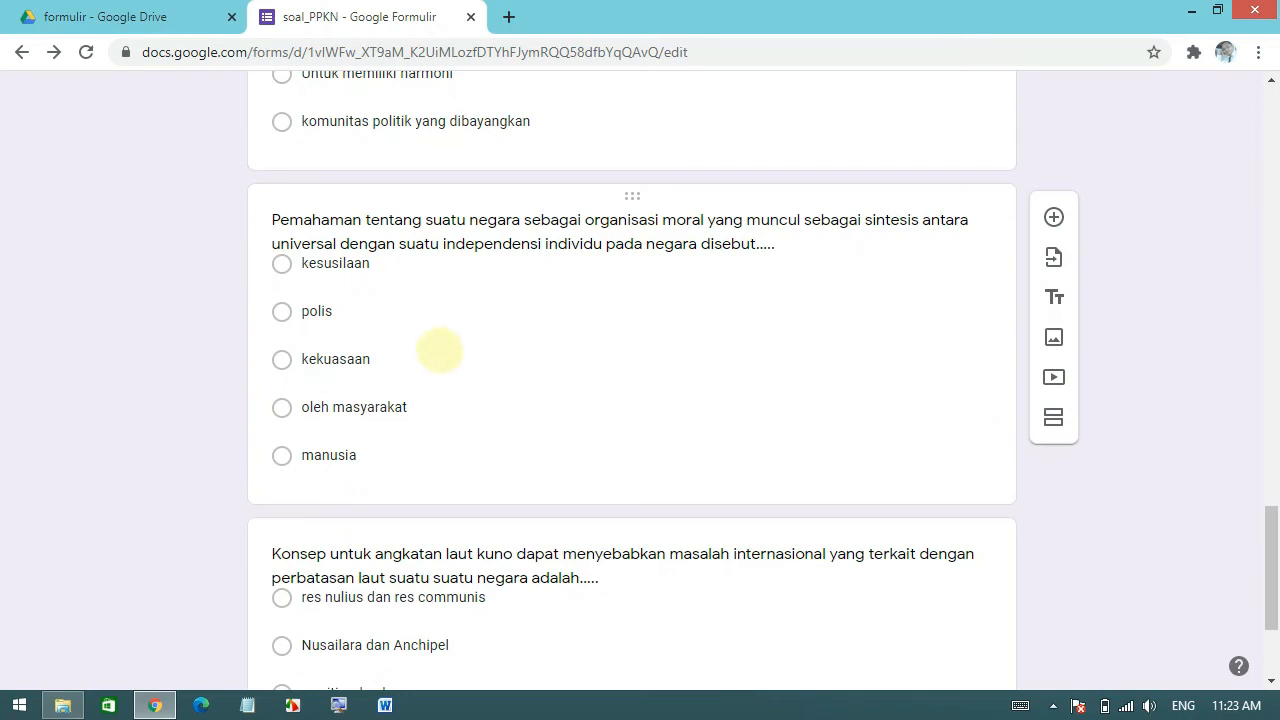
scroll(535, 346, up, 1)
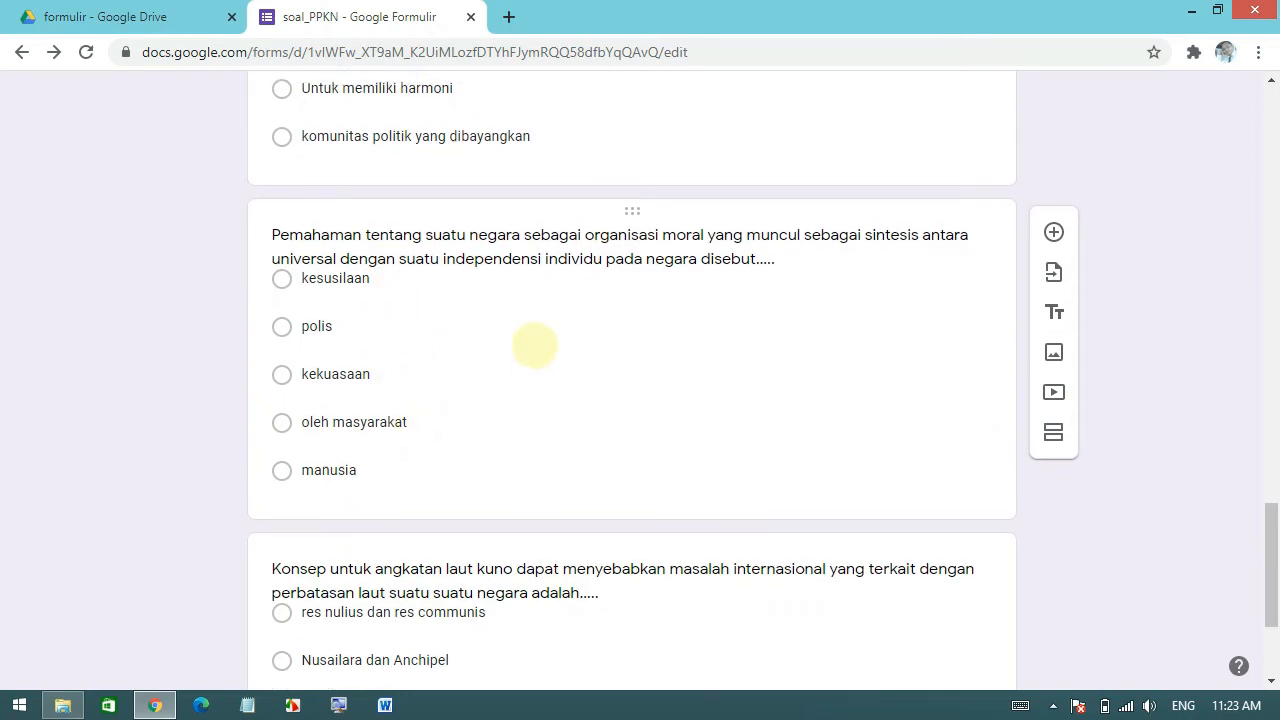
scroll(535, 346, up, 10)
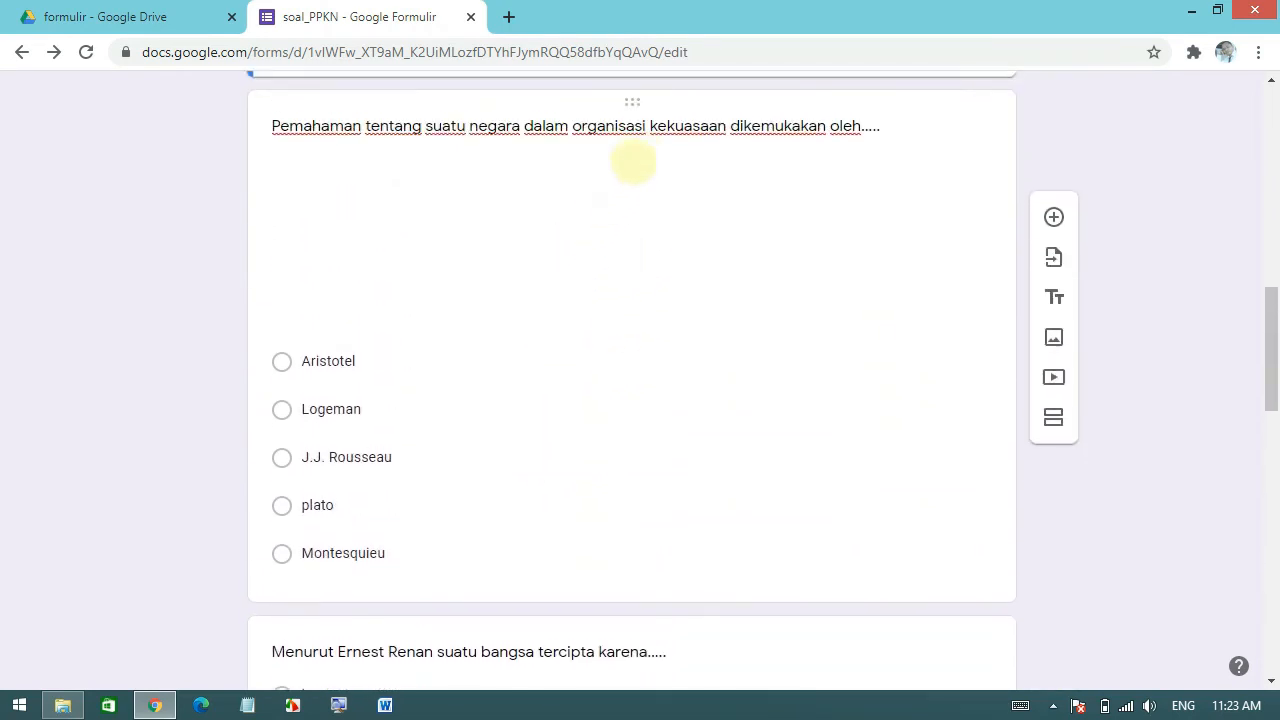
click(640, 151)
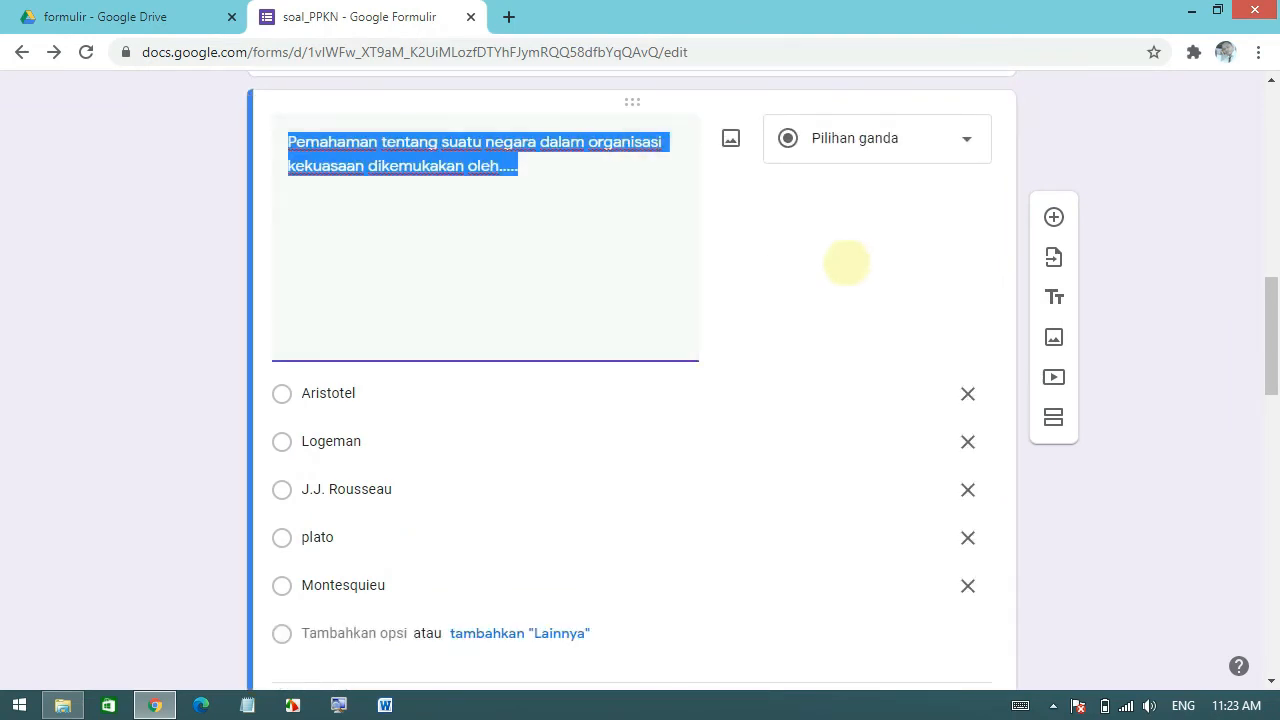
click(846, 263)
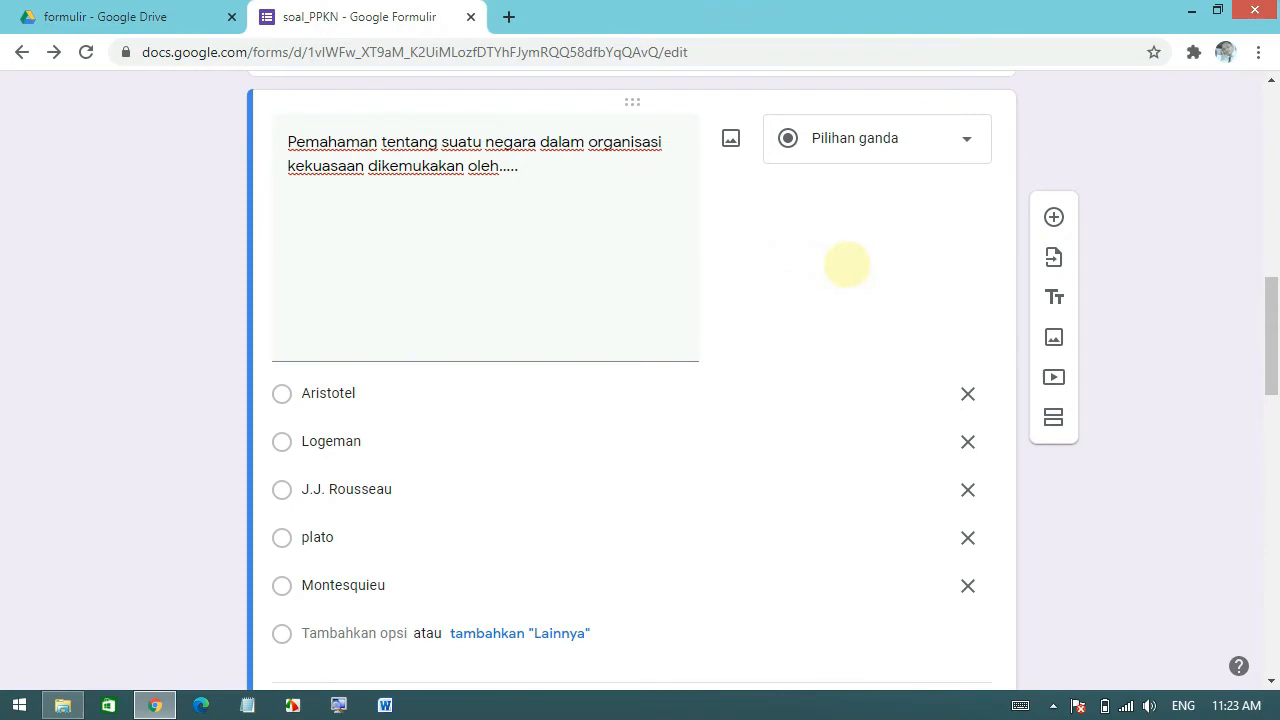
scroll(846, 263, down, 15)
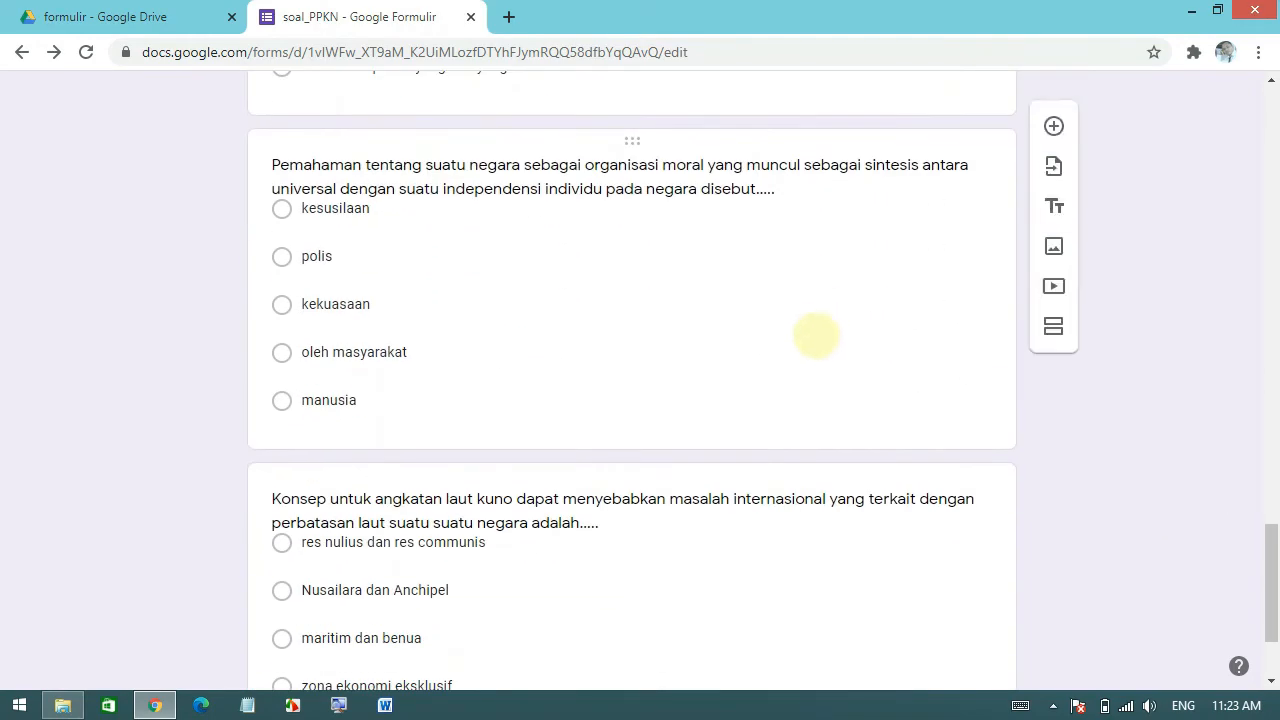
scroll(810, 350, down, 2)
Turn the form into a quiz in its settings, check the grade release and respondent options, and save
scroll(800, 380, up, 4)
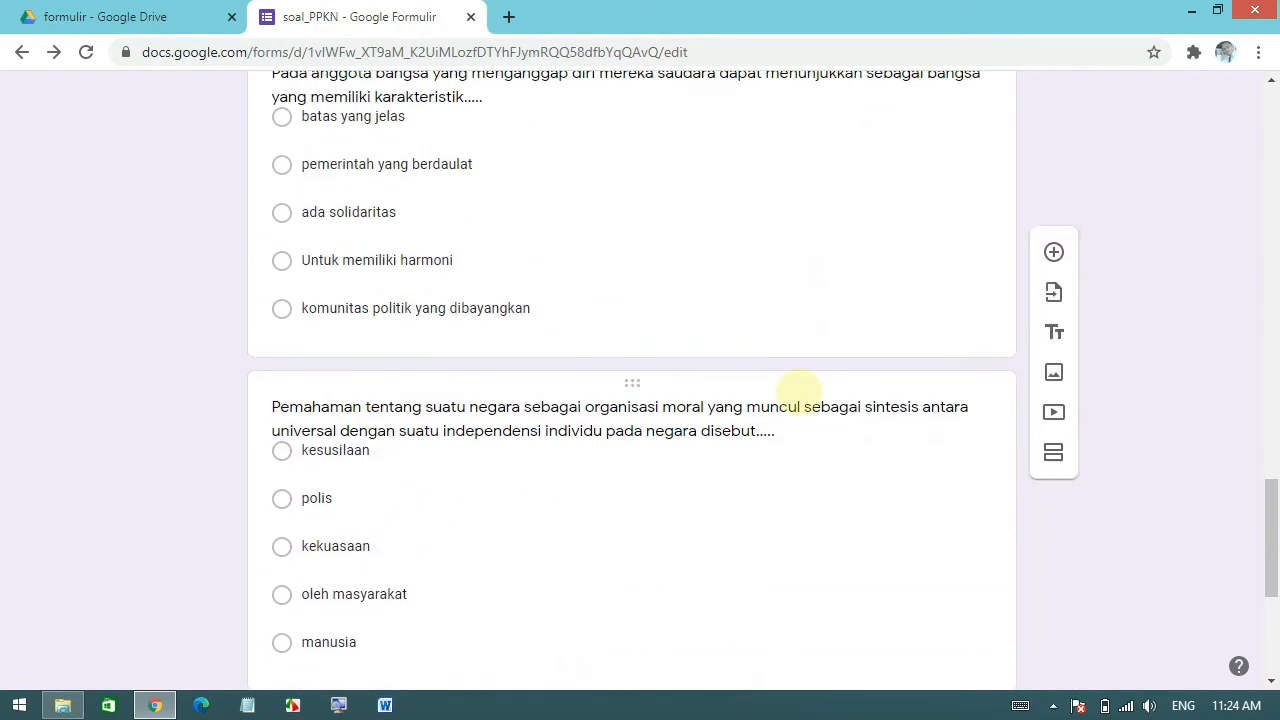
scroll(800, 387, up, 7)
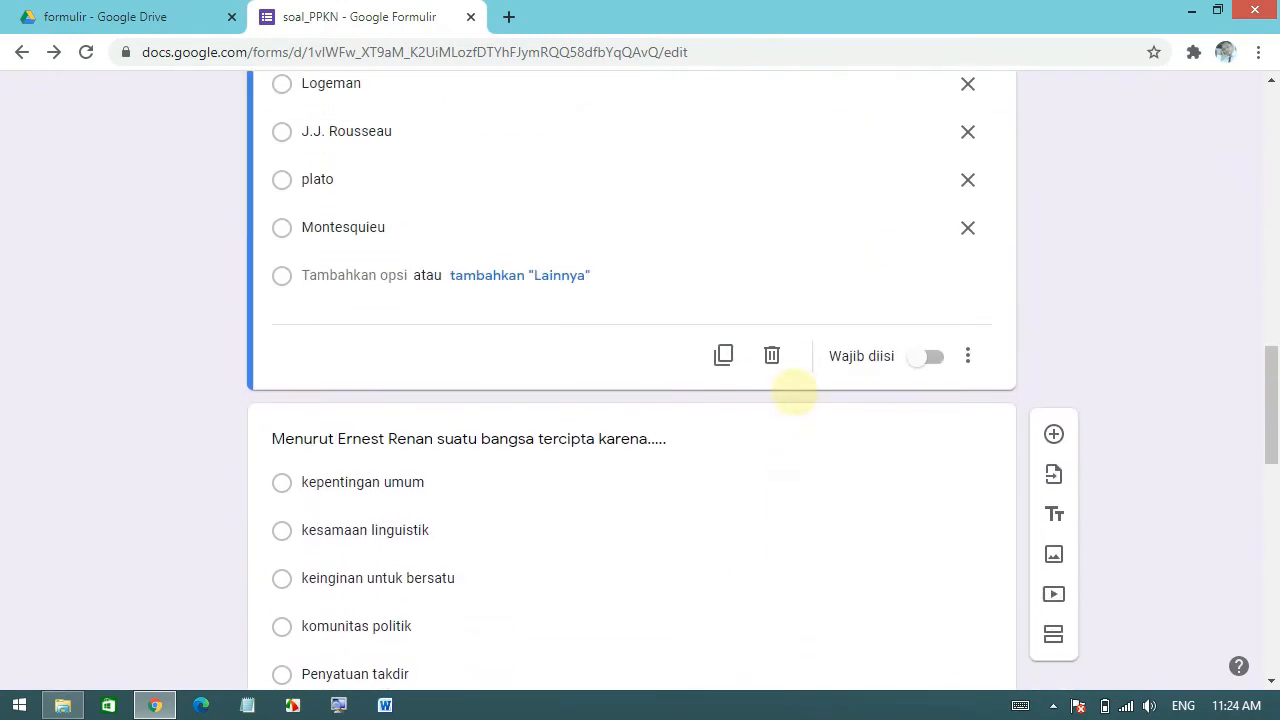
scroll(791, 389, up, 7)
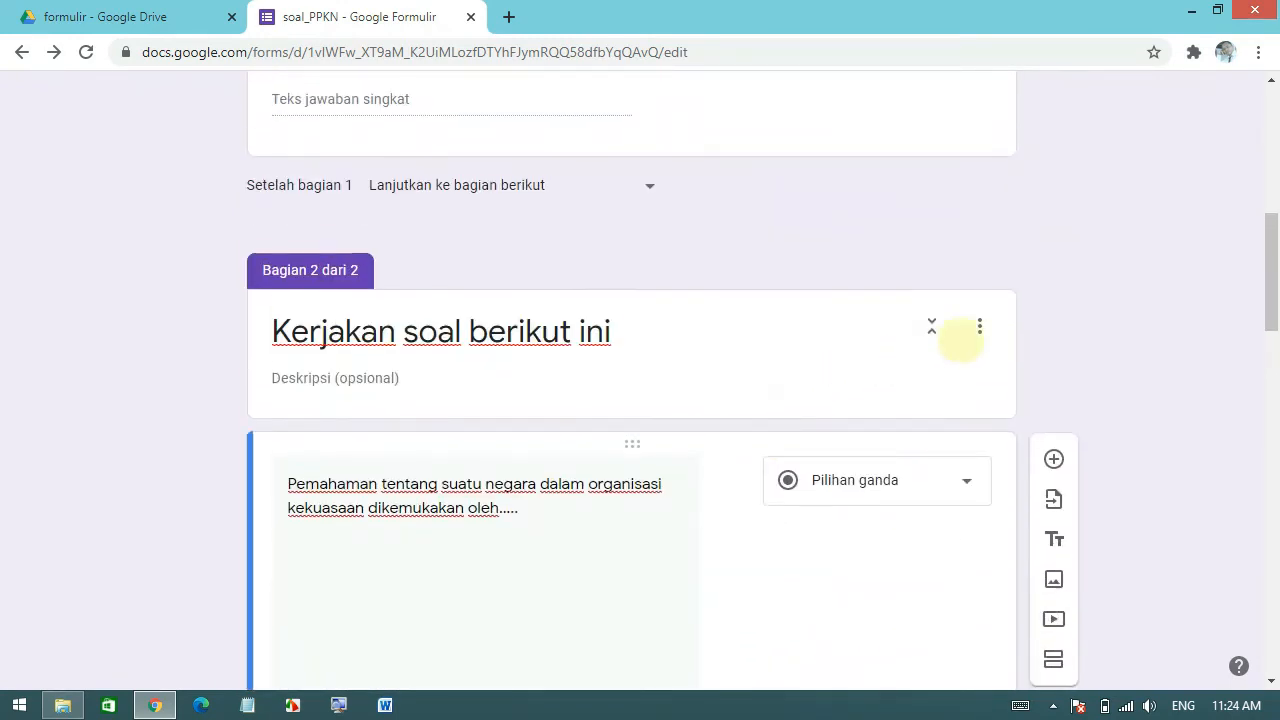
scroll(1077, 302, up, 7)
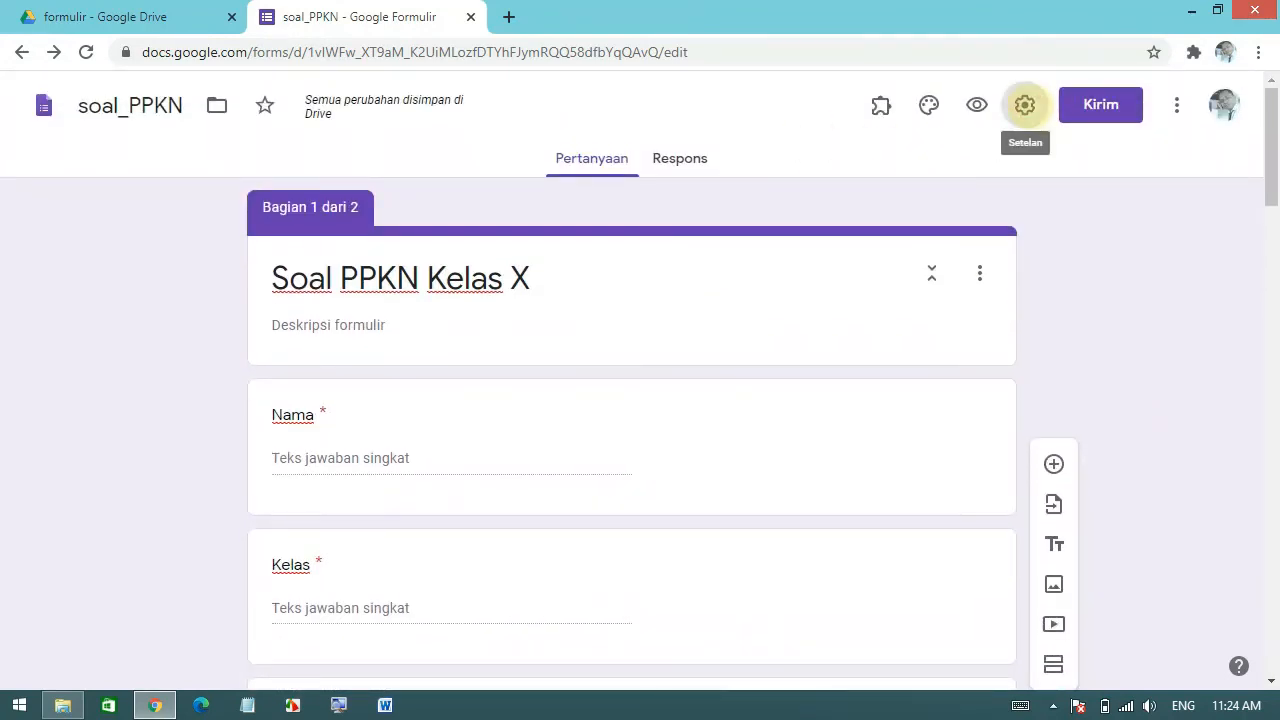
click(1025, 105)
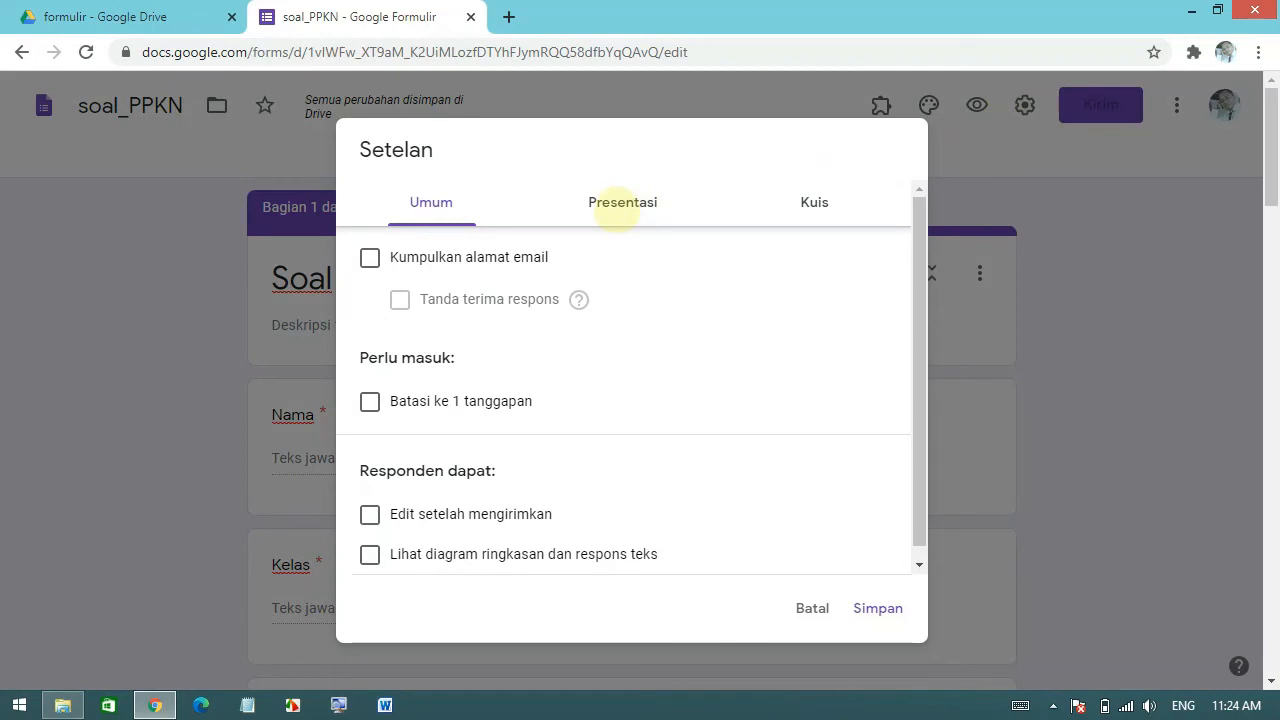
click(780, 190)
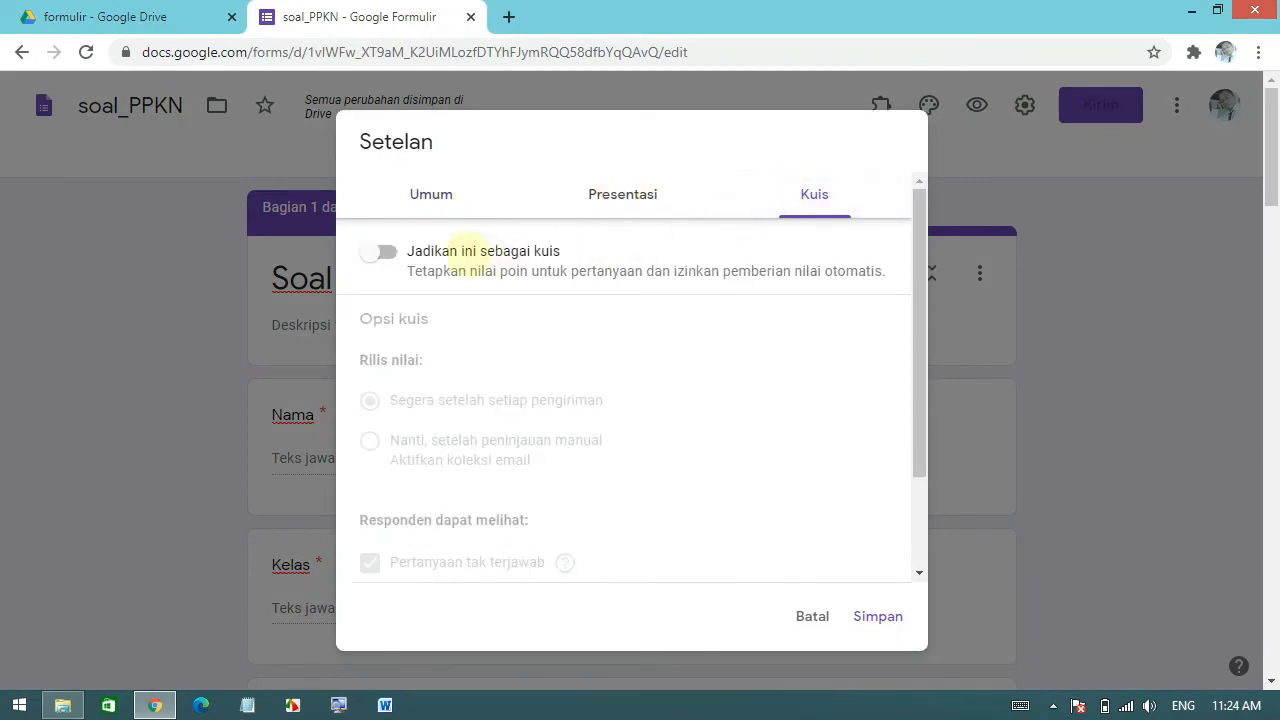
click(379, 252)
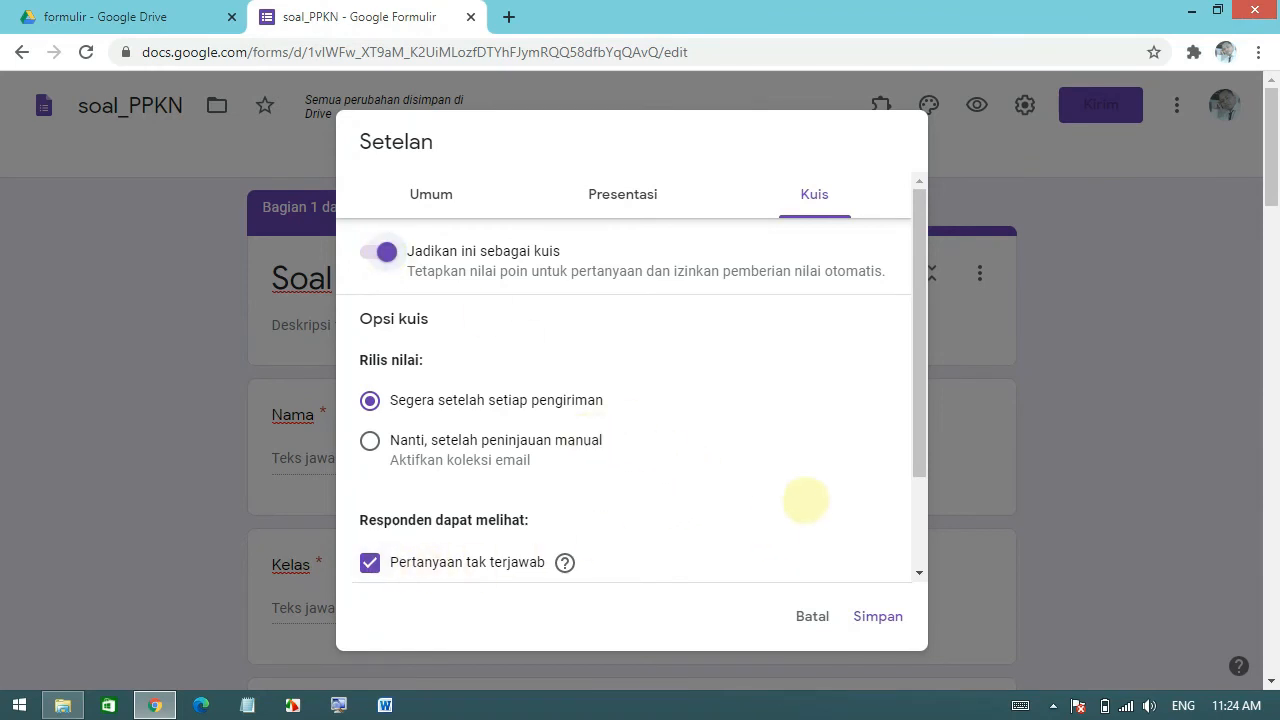
drag(909, 478, 917, 560)
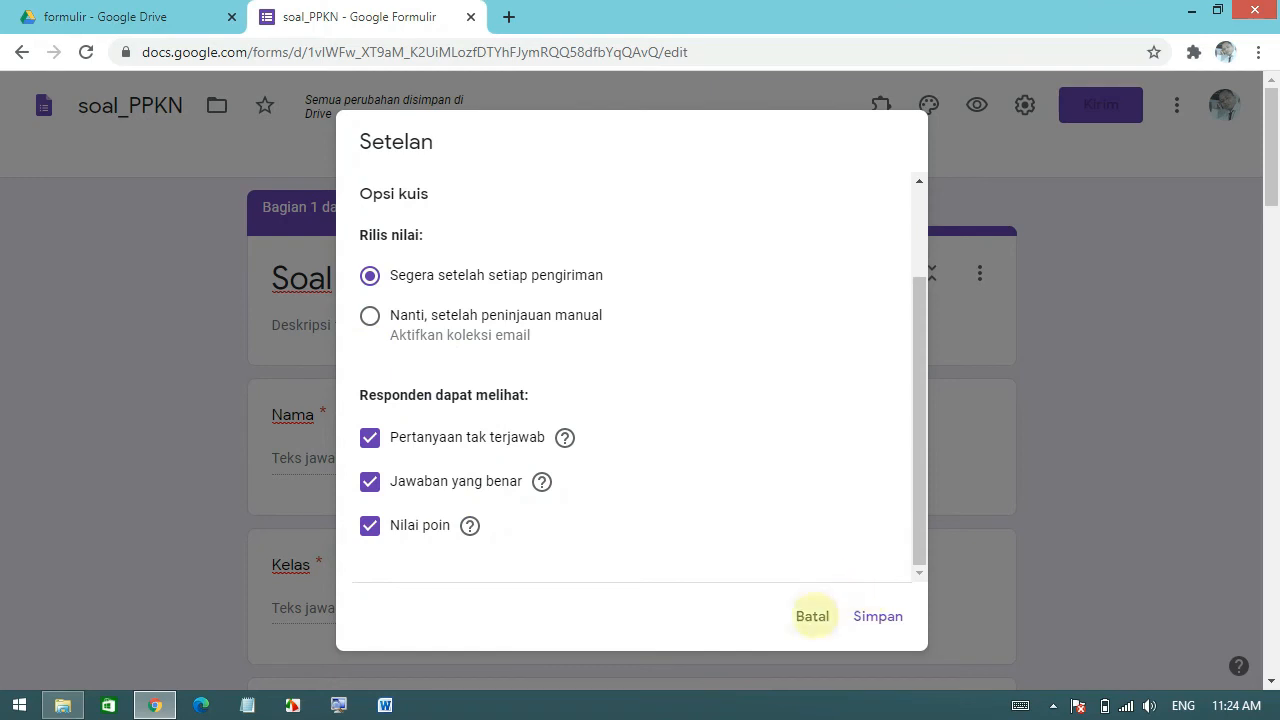
scroll(922, 343, up, 2)
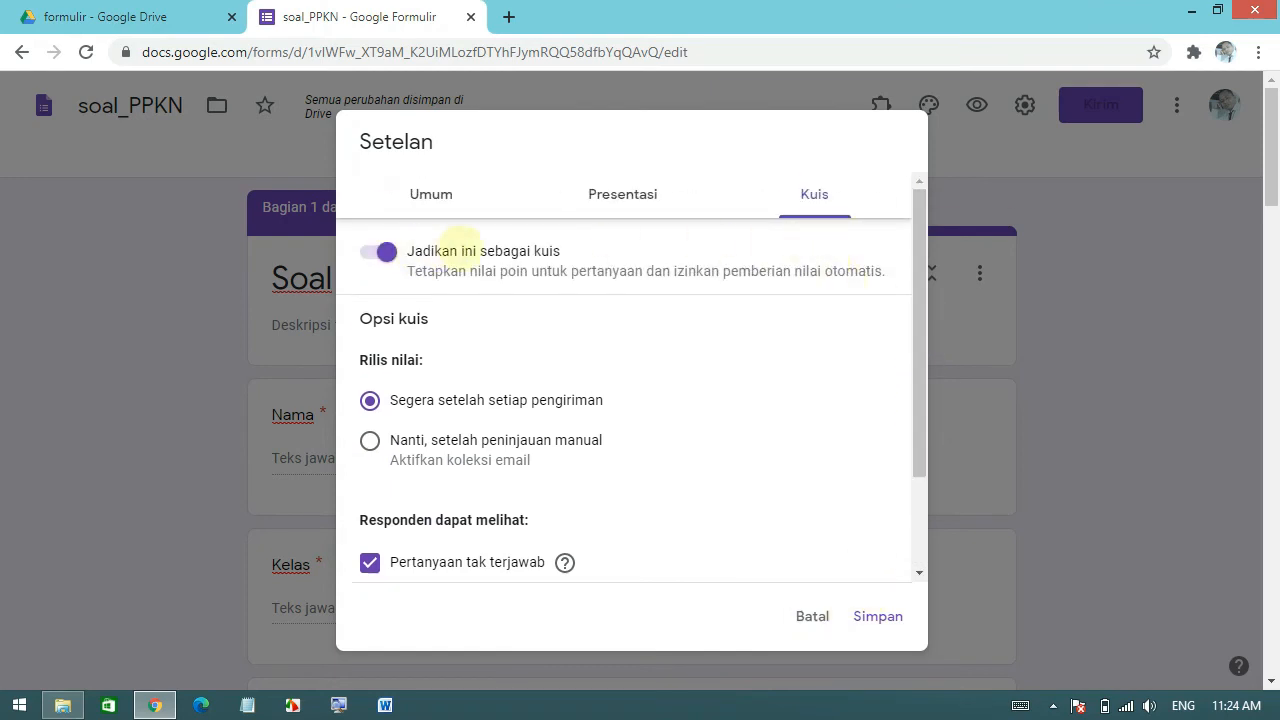
click(877, 614)
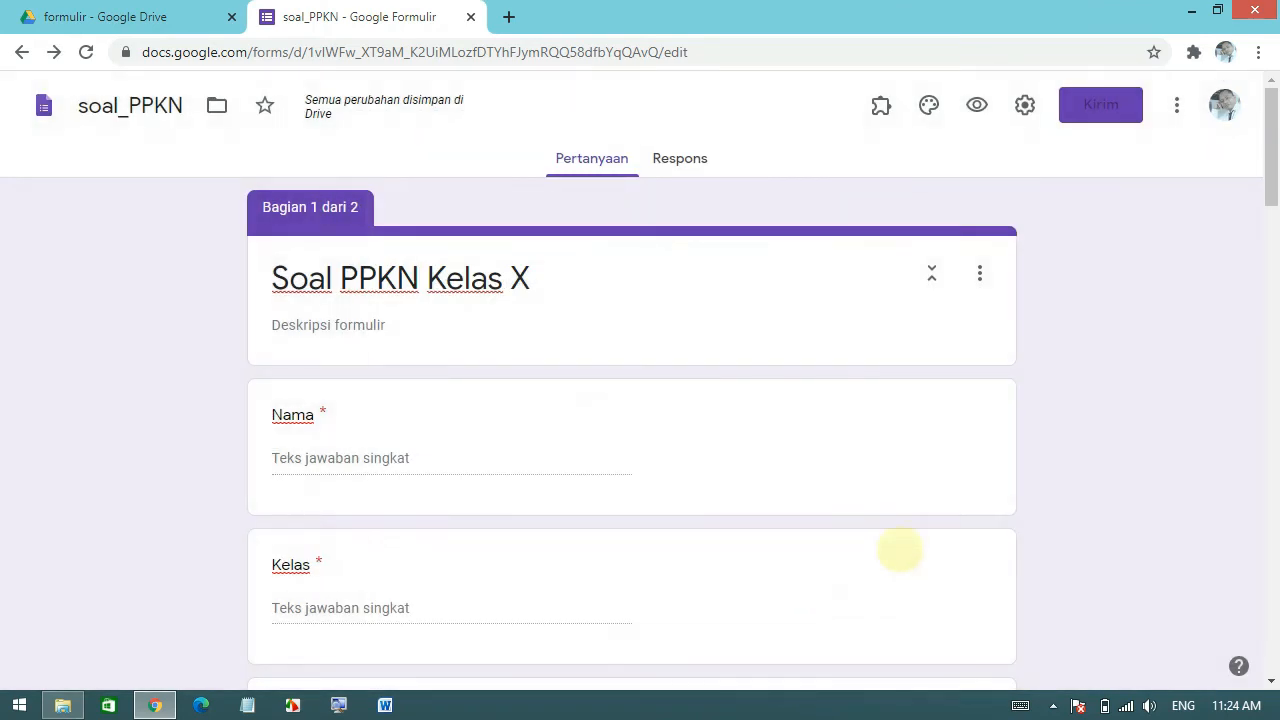
Open the recent document "contoh soal PPKN" in Word, look up the first question's correct answer, and return to the form
scroll(986, 458, down, 5)
scroll(985, 455, down, 5)
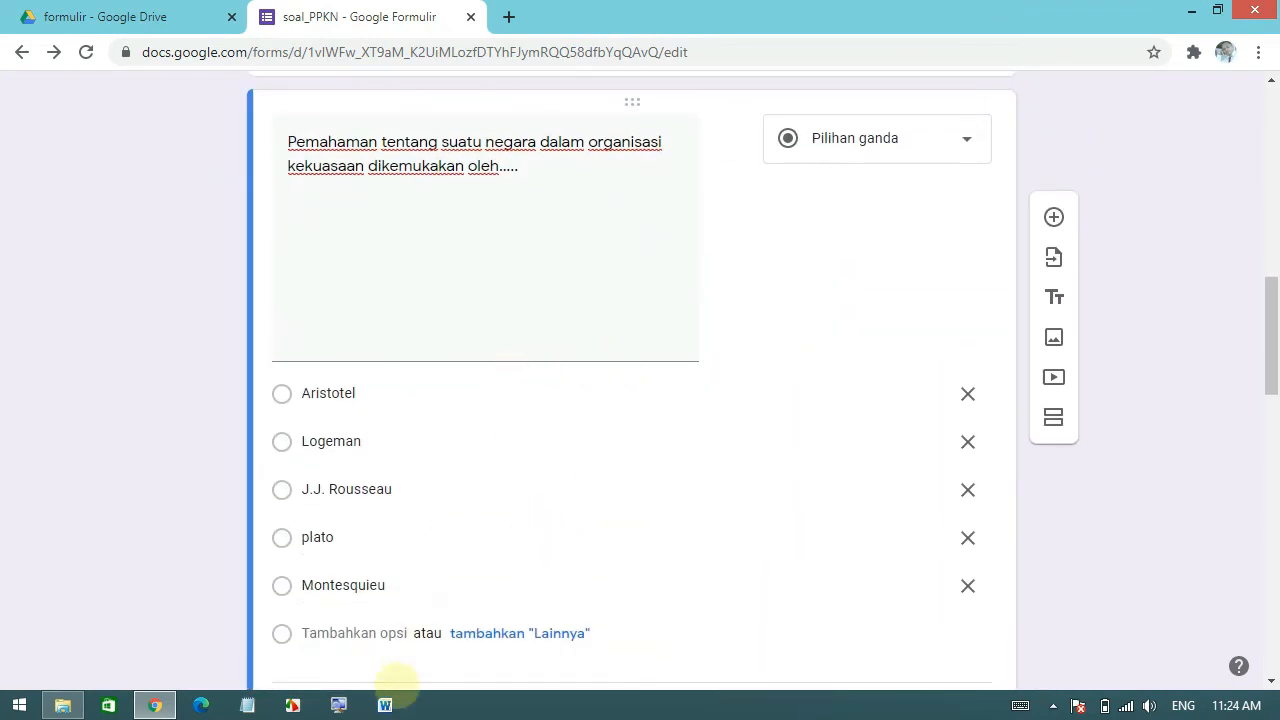
click(385, 705)
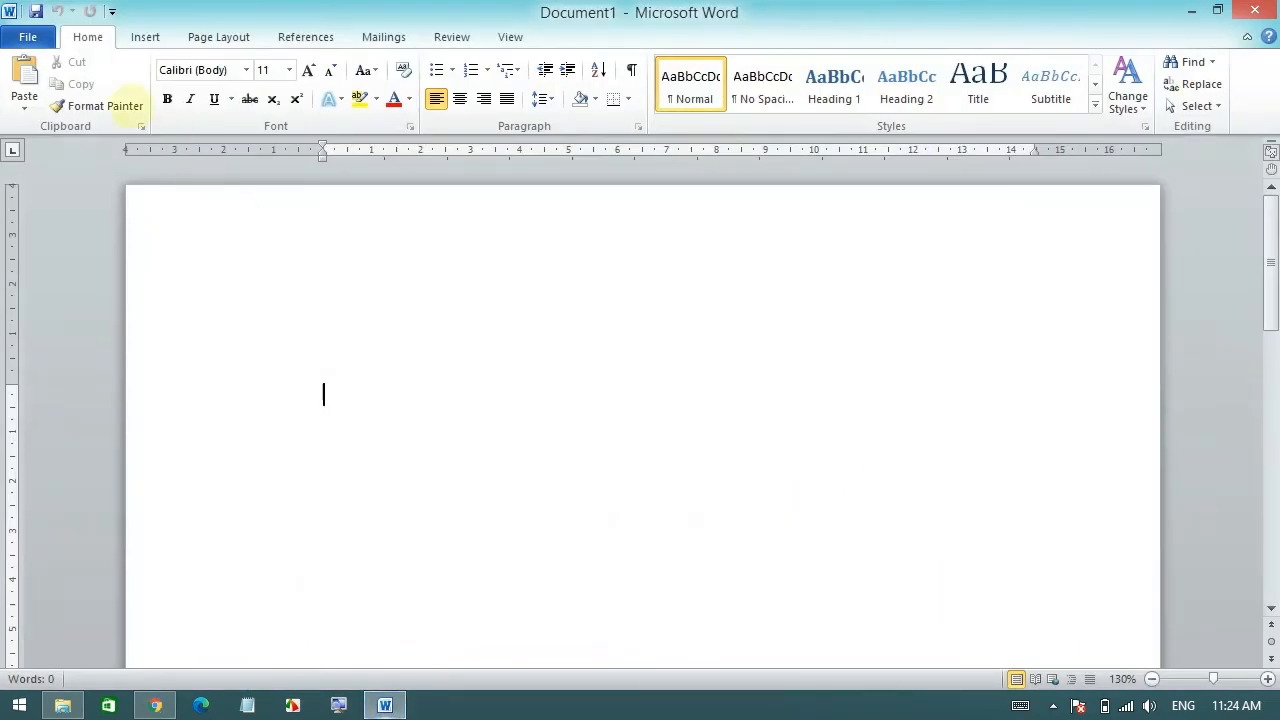
click(29, 37)
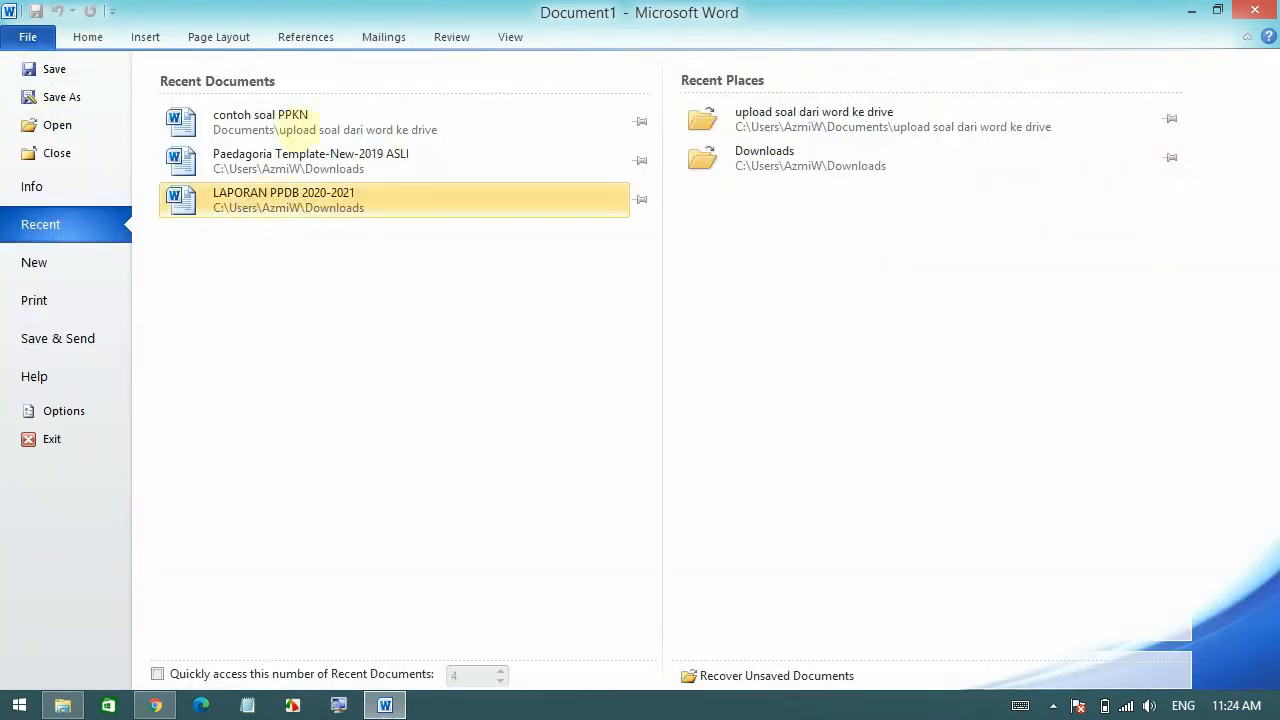
click(300, 115)
scroll(670, 318, down, 2)
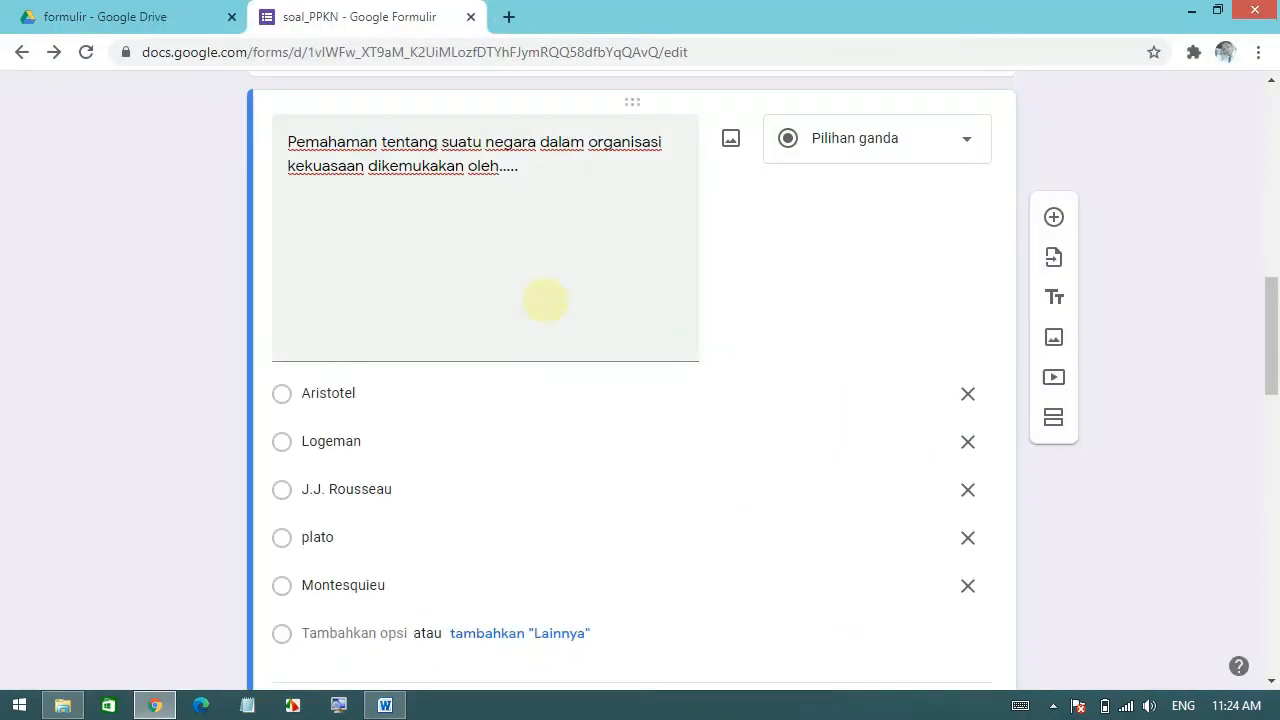
key(alt+Tab)
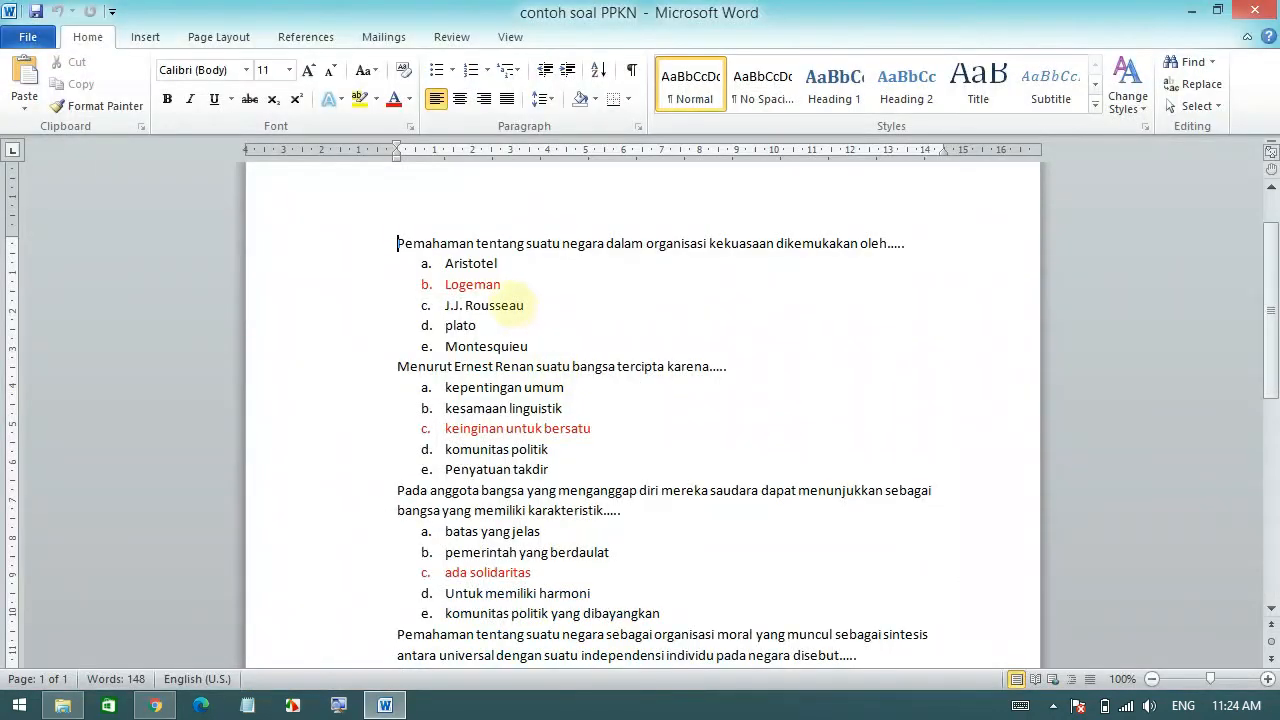
key(alt+Tab)
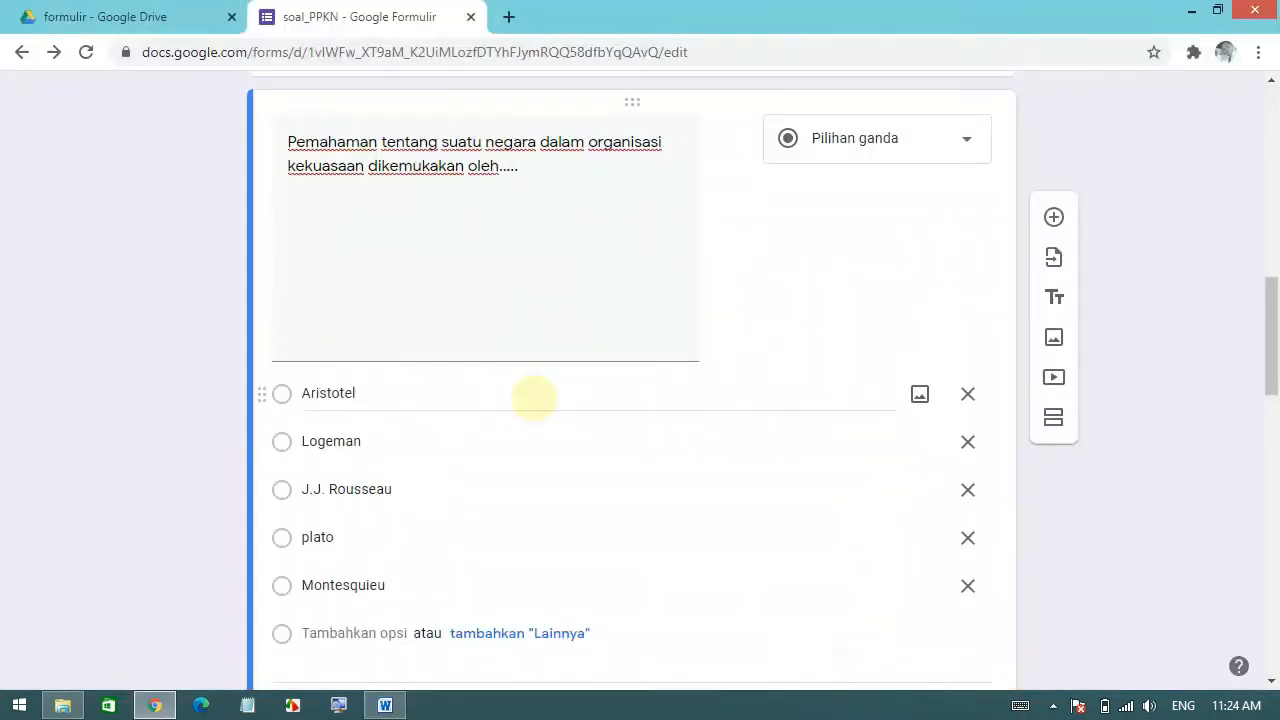
Set "Logeman" as the correct answer to the first imported question, worth 2 points, and finish its answer key
scroll(360, 455, down, 2)
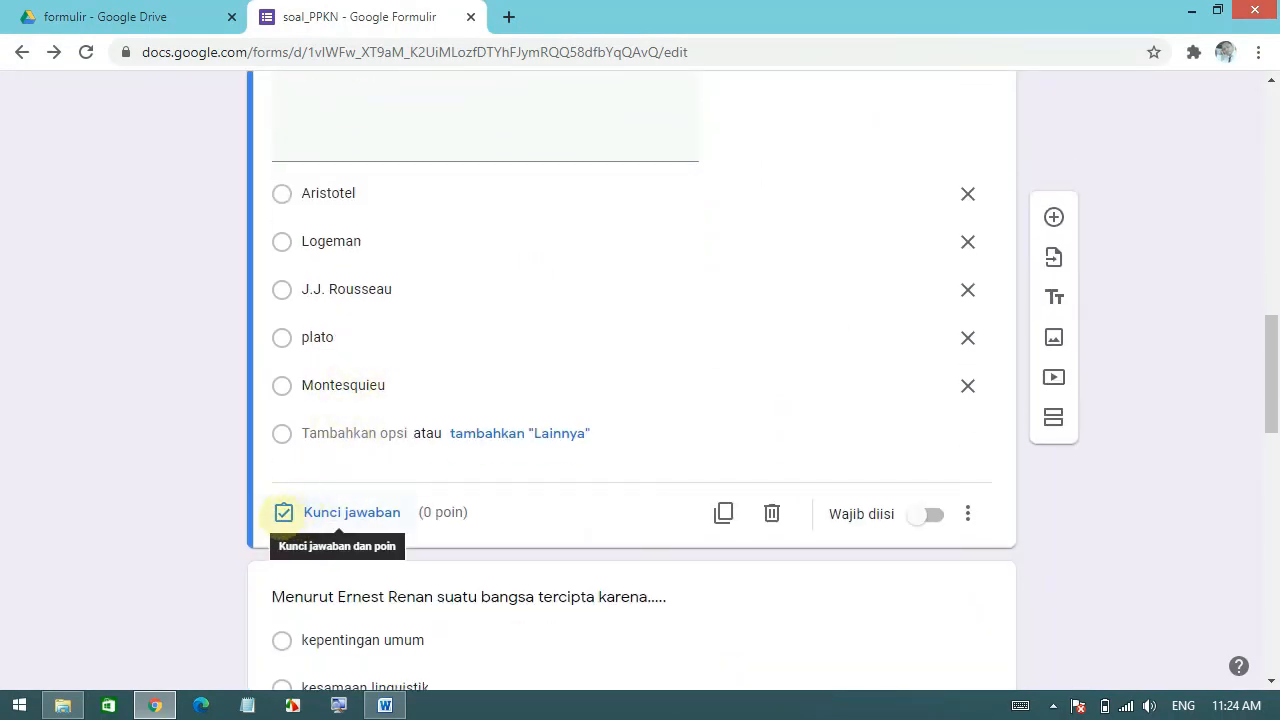
click(282, 513)
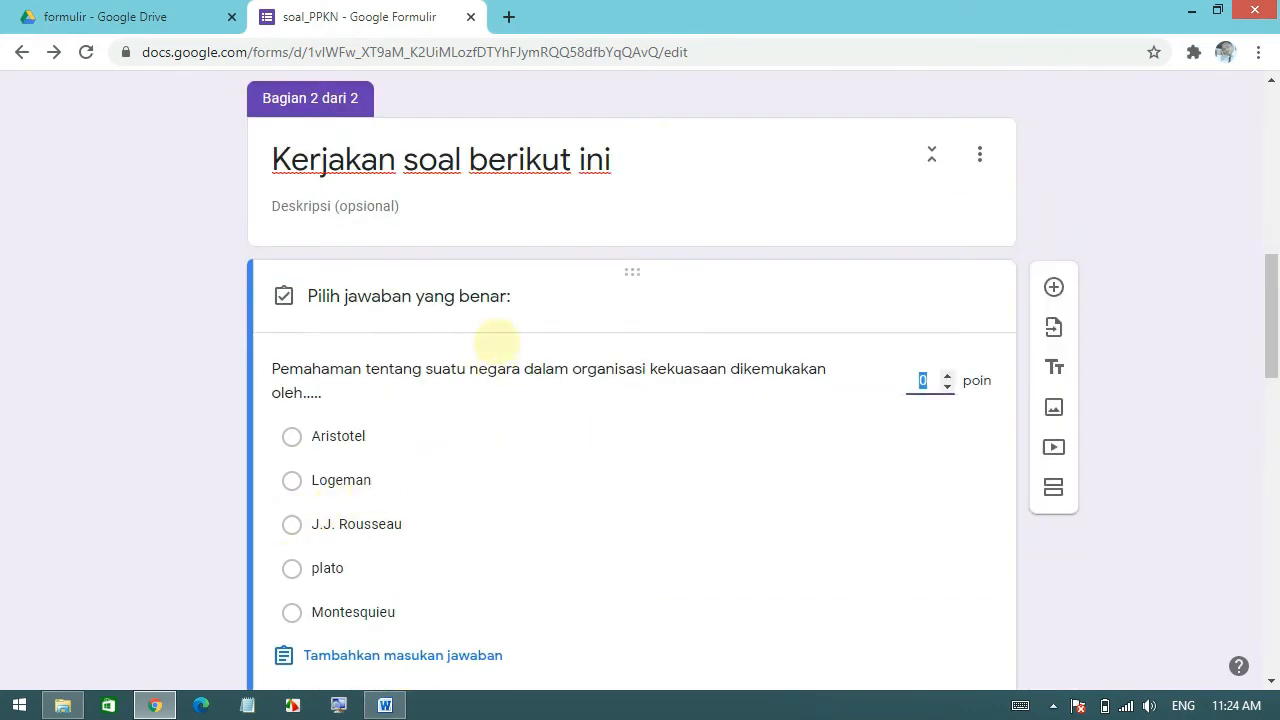
click(291, 481)
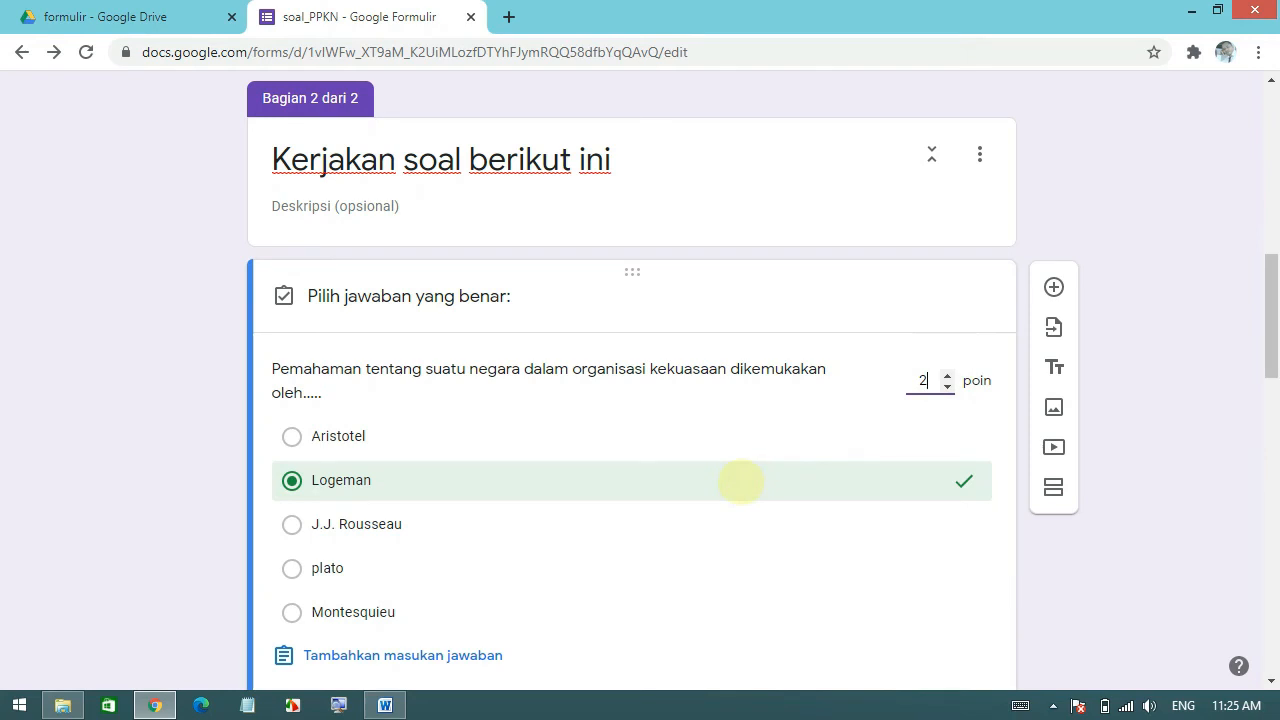
scroll(740, 482, down, 2)
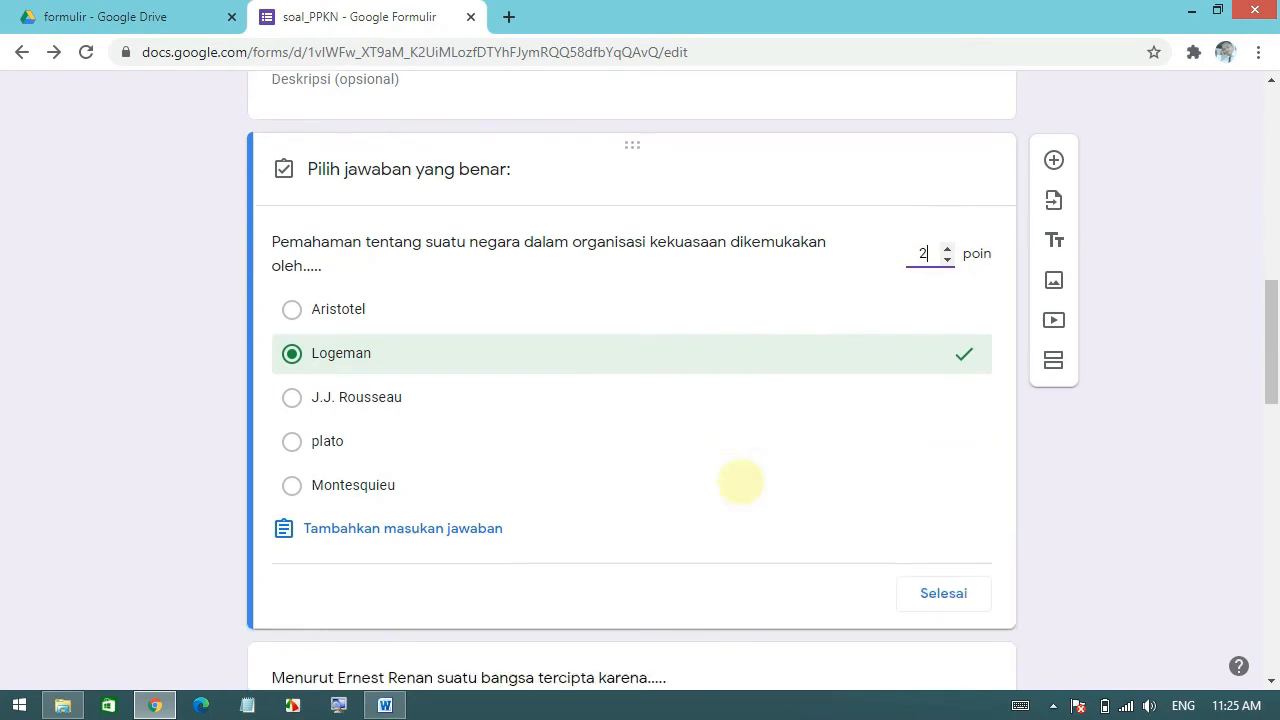
click(965, 520)
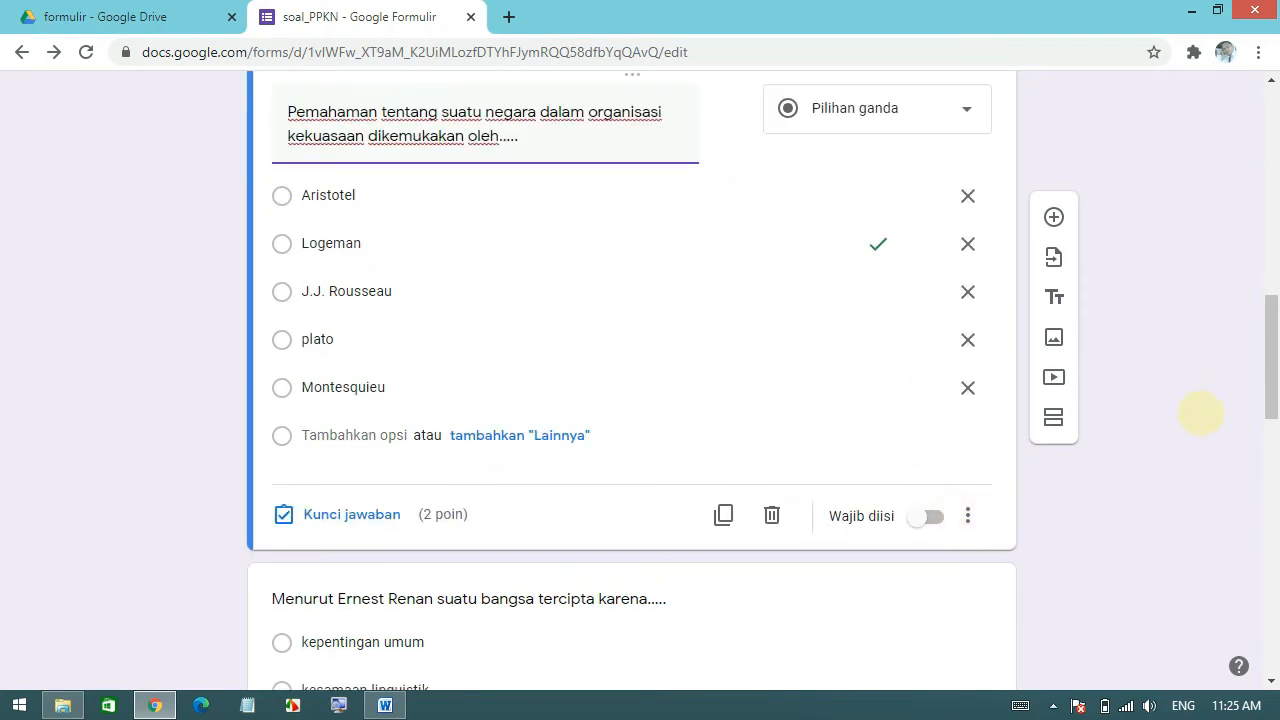
Look up the Ernest Renan question's answer in the Word document and set its key to "keinginan untuk bersatu", worth 2 points
scroll(1180, 467, down, 2)
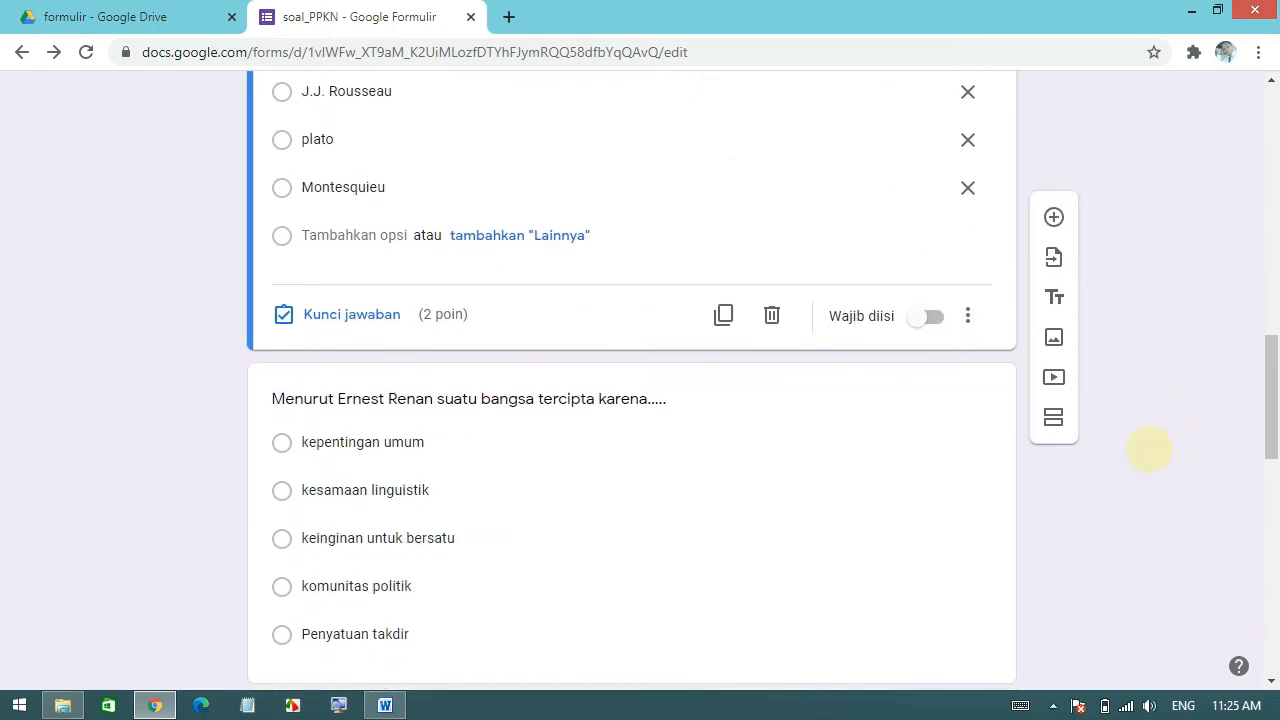
scroll(1150, 440, up, 2)
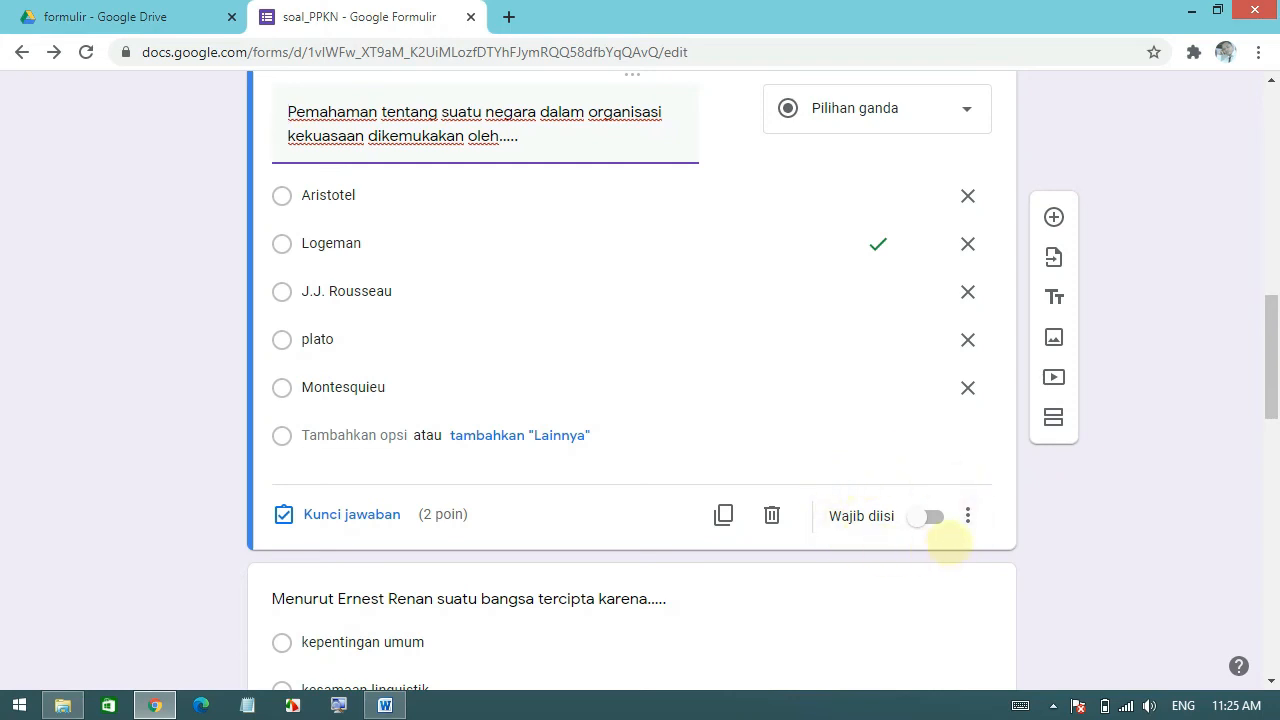
scroll(960, 540, down, 3)
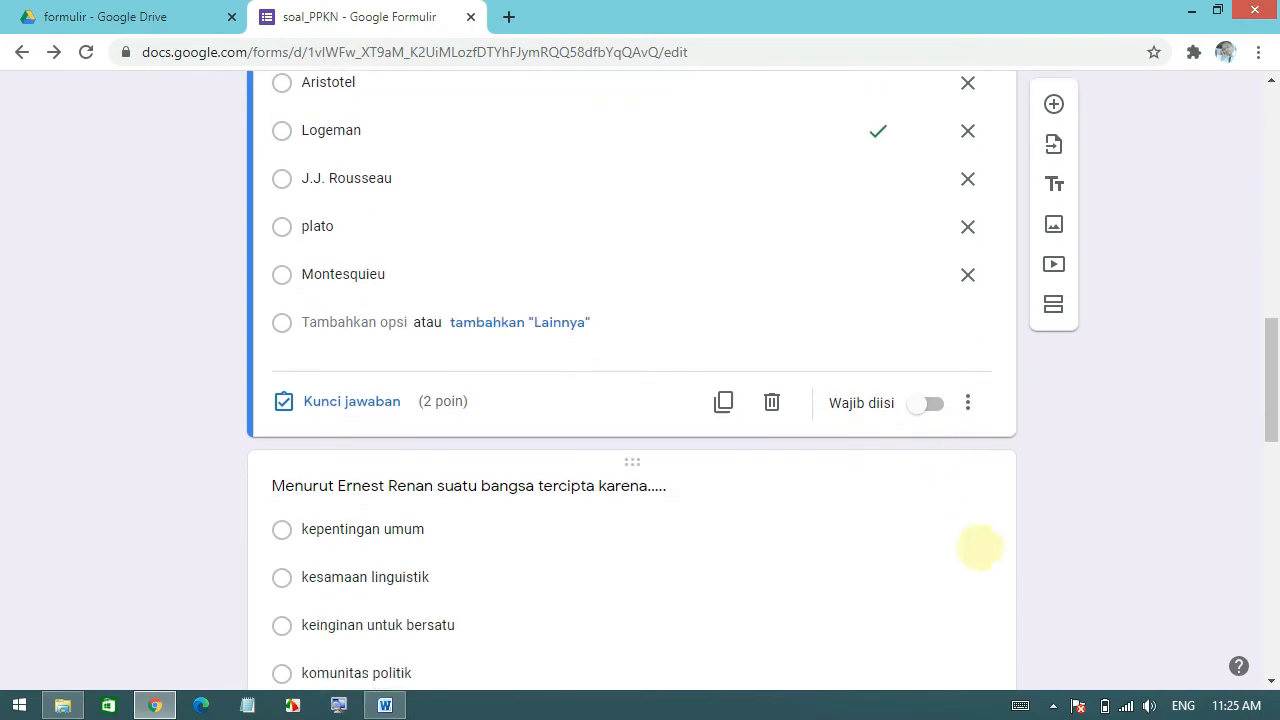
key(alt+Tab)
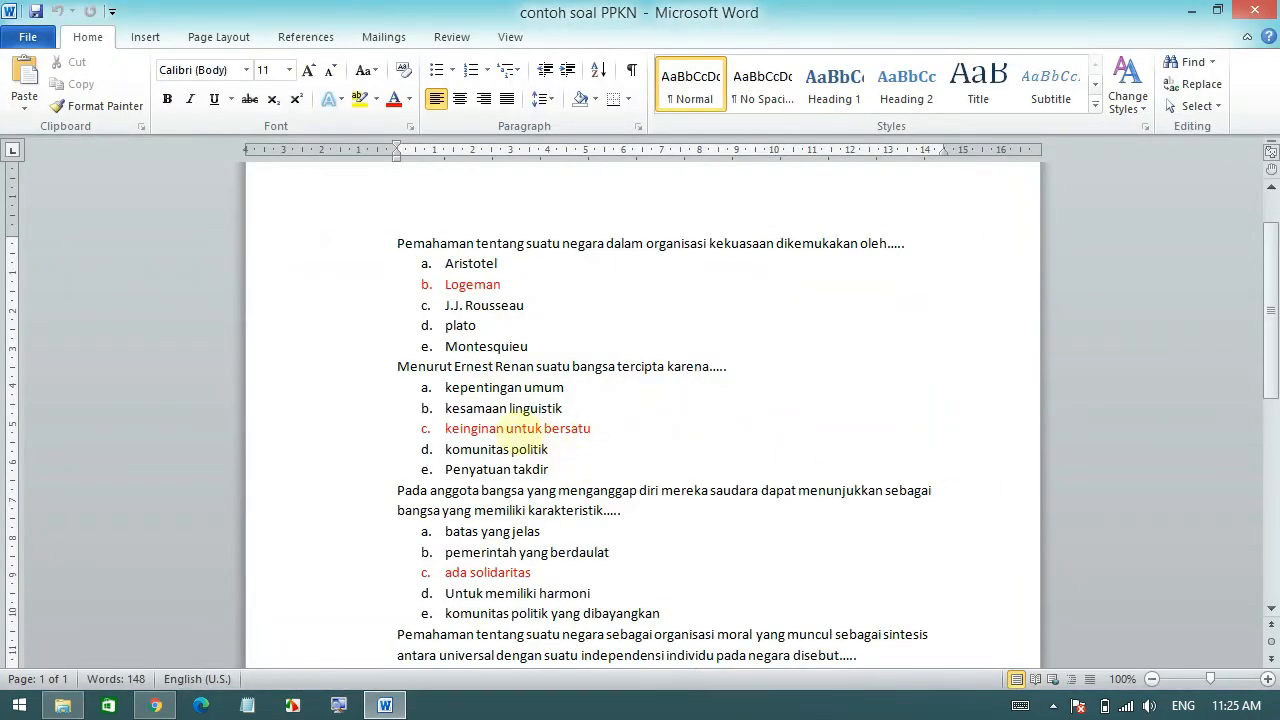
key(alt+Tab)
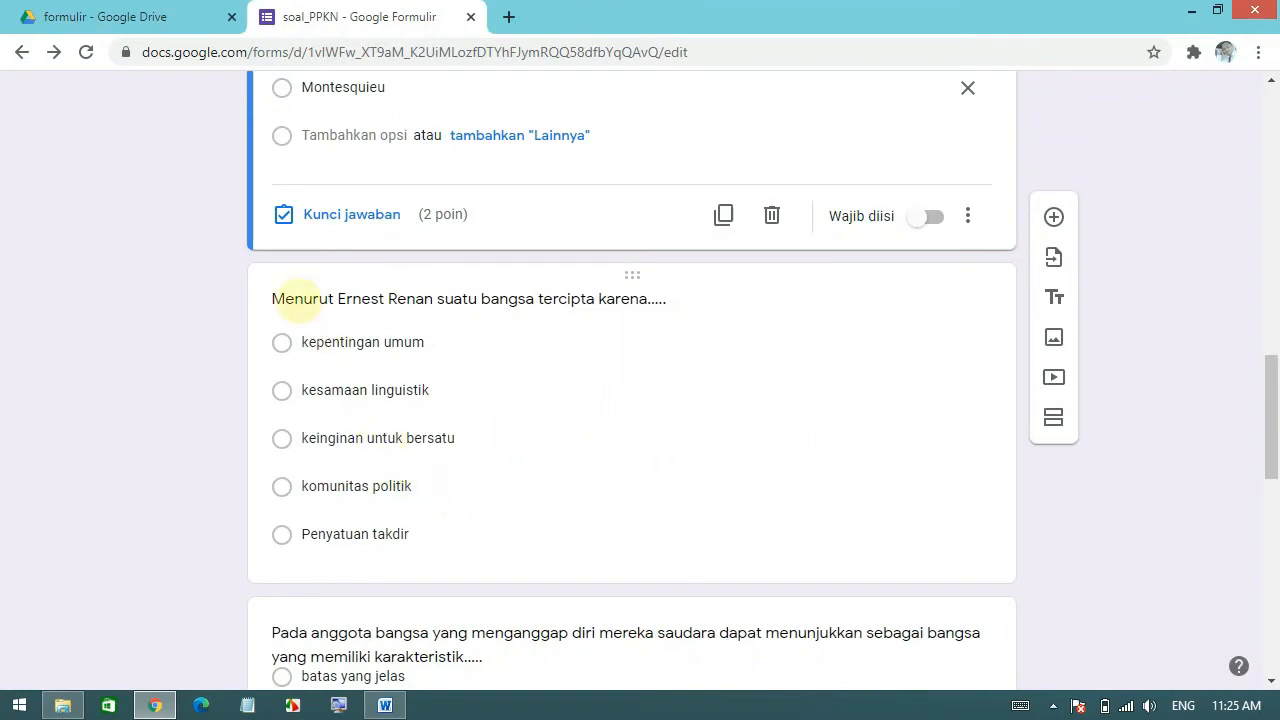
click(297, 300)
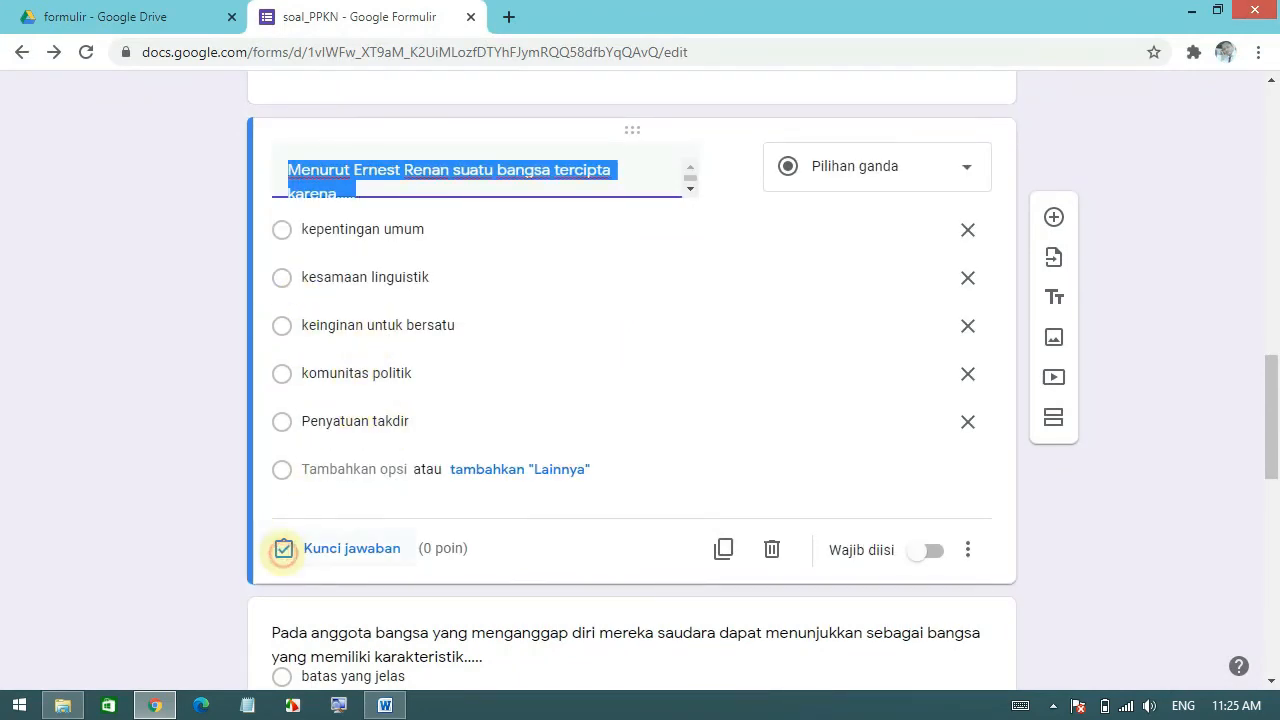
click(283, 549)
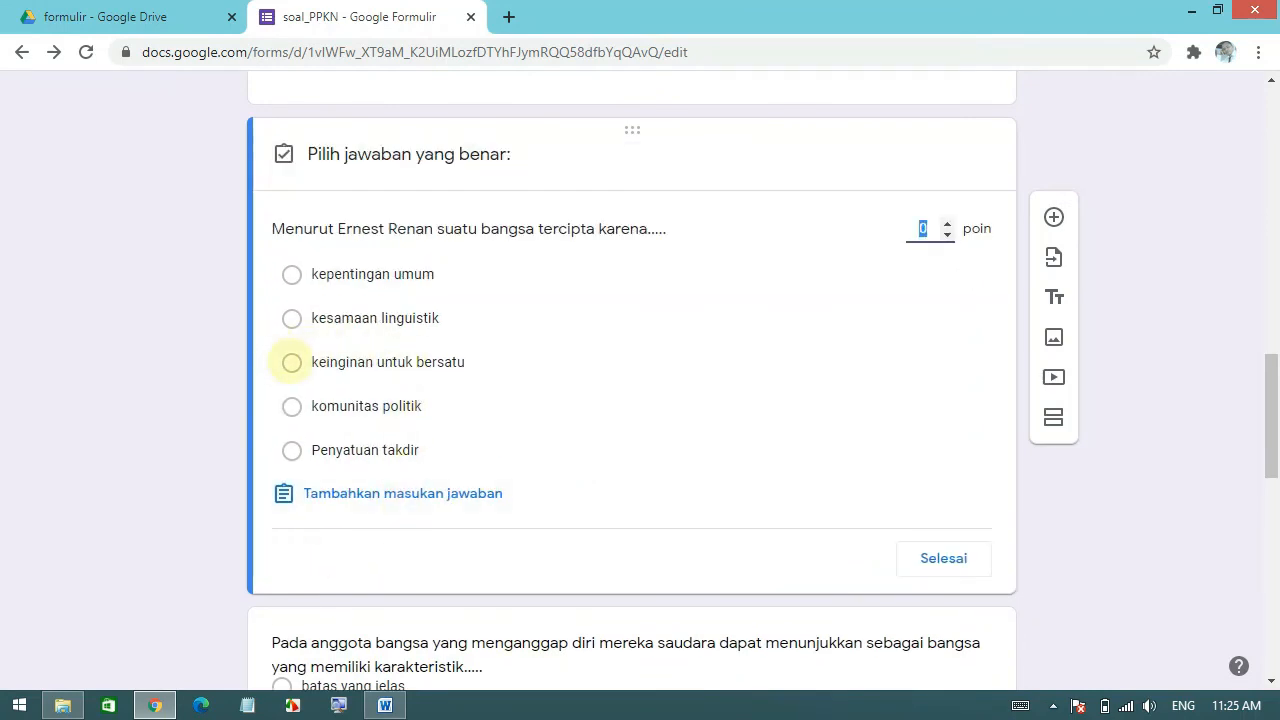
click(291, 362)
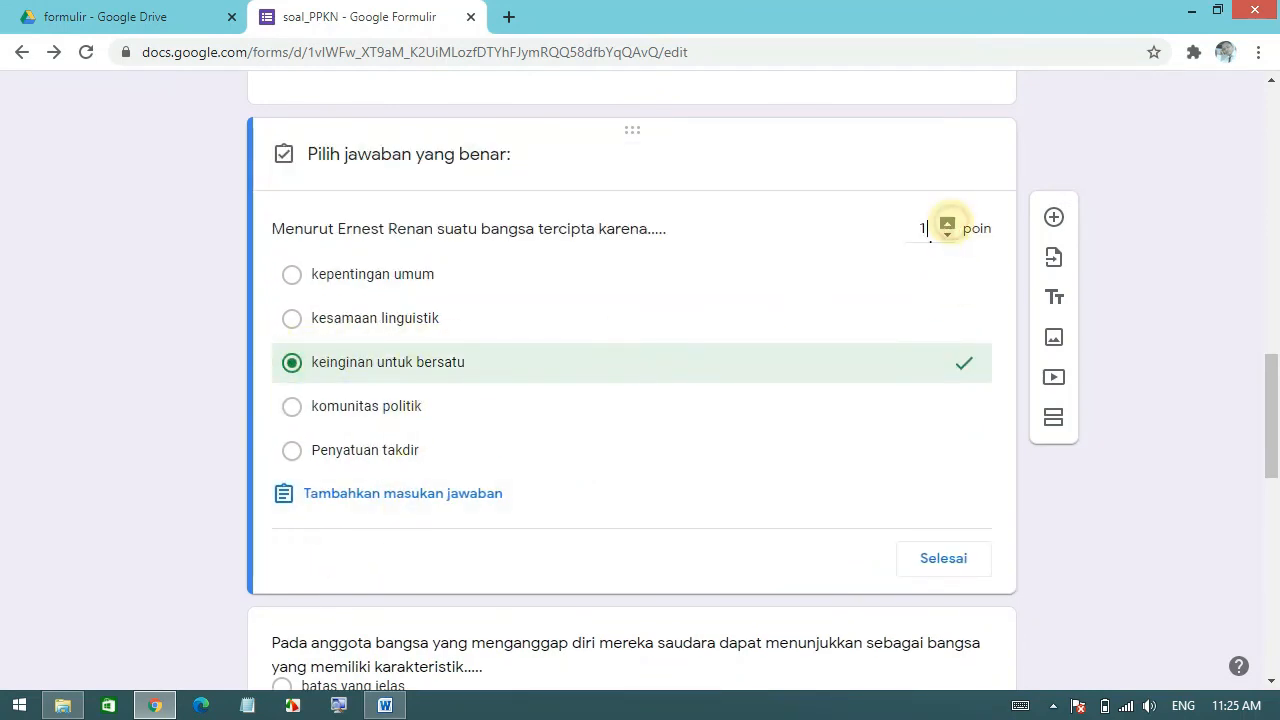
click(943, 558)
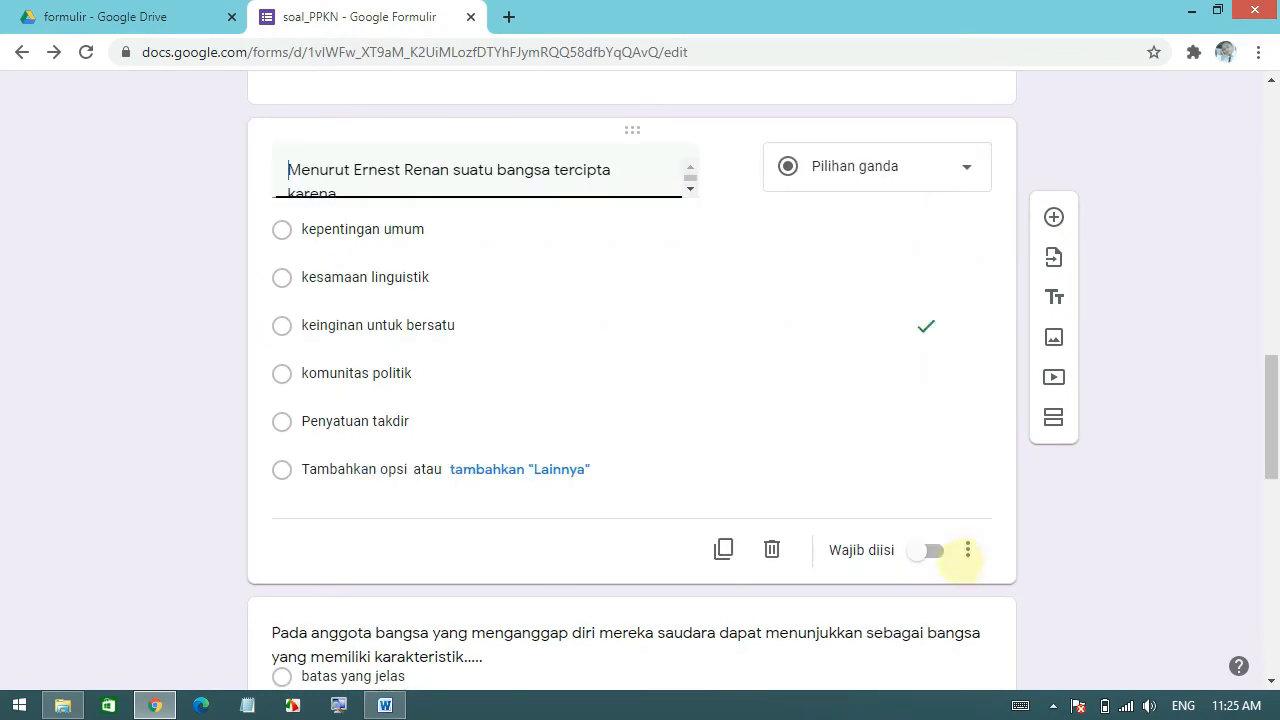
Look up the "Pada anggota bangsa" question's answer in the Word document and set its key to "ada solidaritas", worth 2 points
key(alt+Tab)
scroll(628, 410, down, 3)
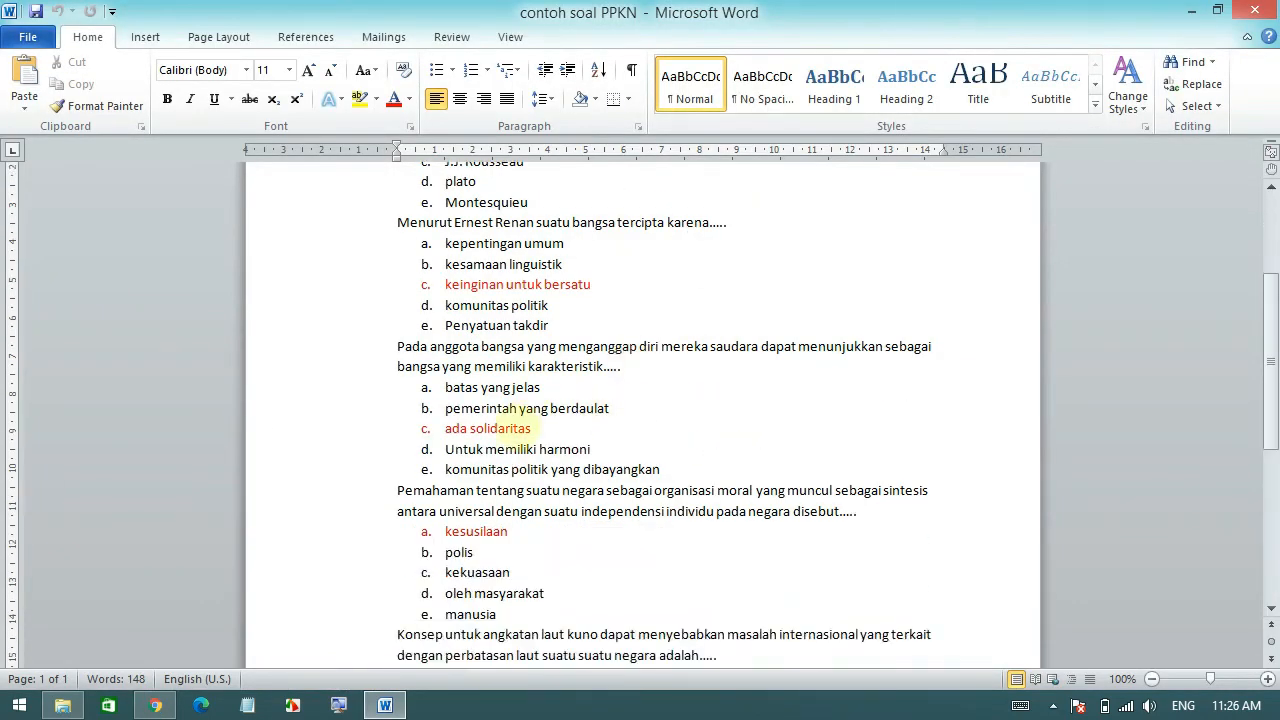
key(alt+Tab)
scroll(495, 440, down, 4)
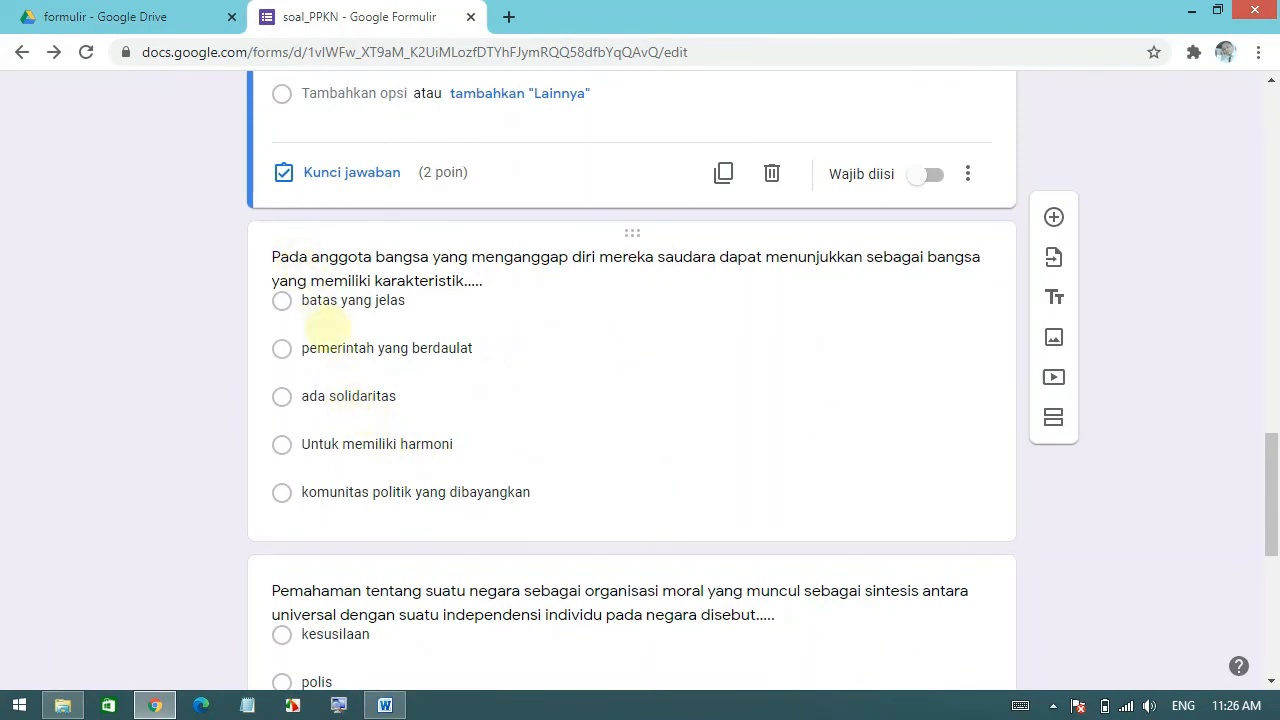
click(358, 444)
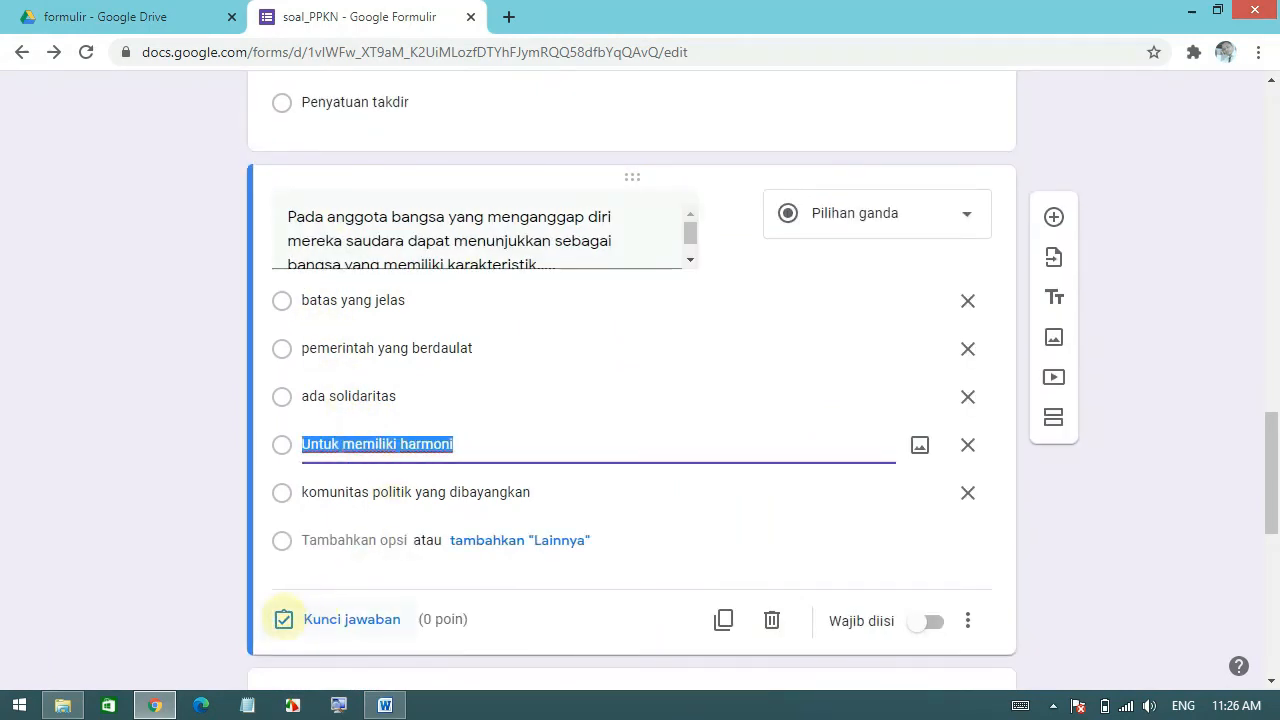
click(283, 619)
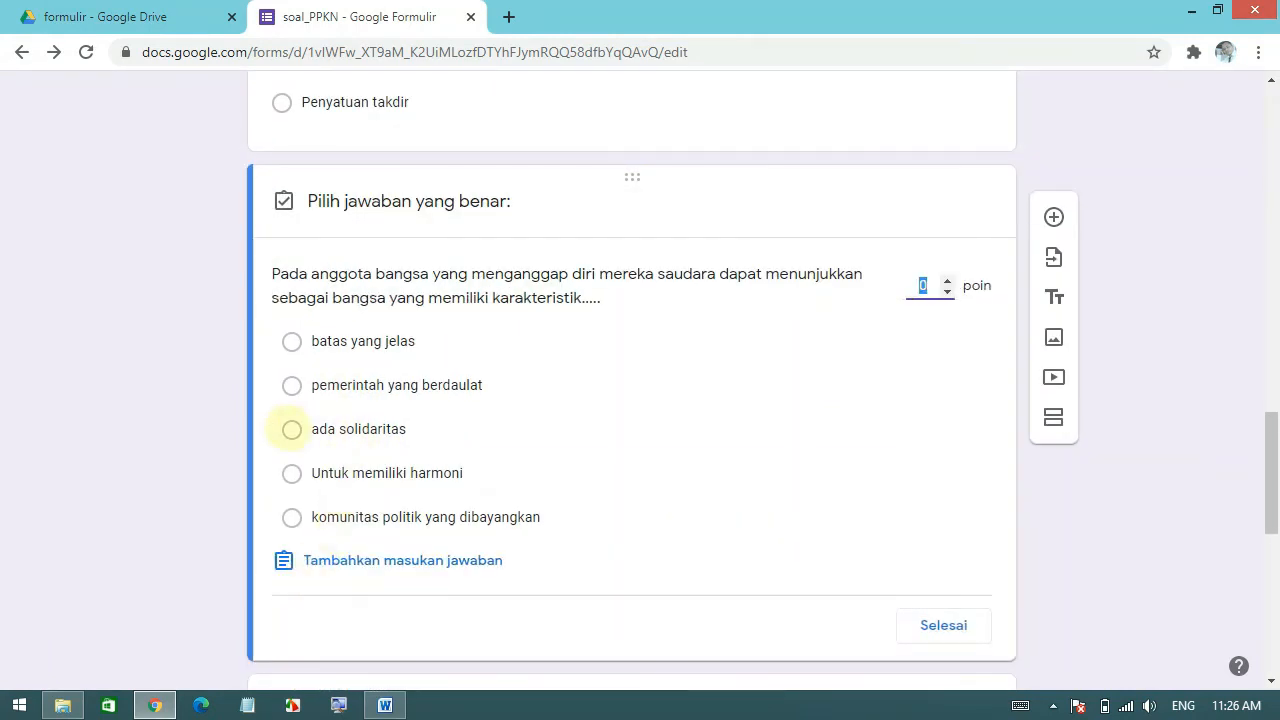
click(291, 429)
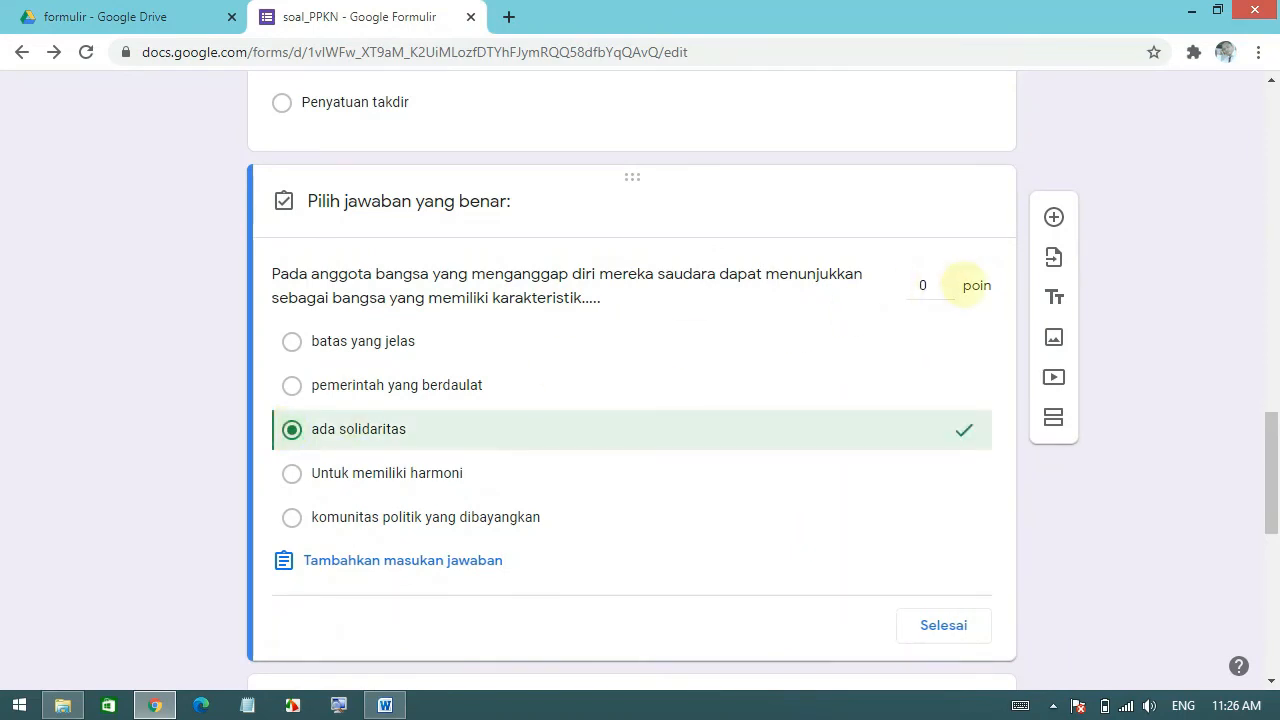
click(946, 280)
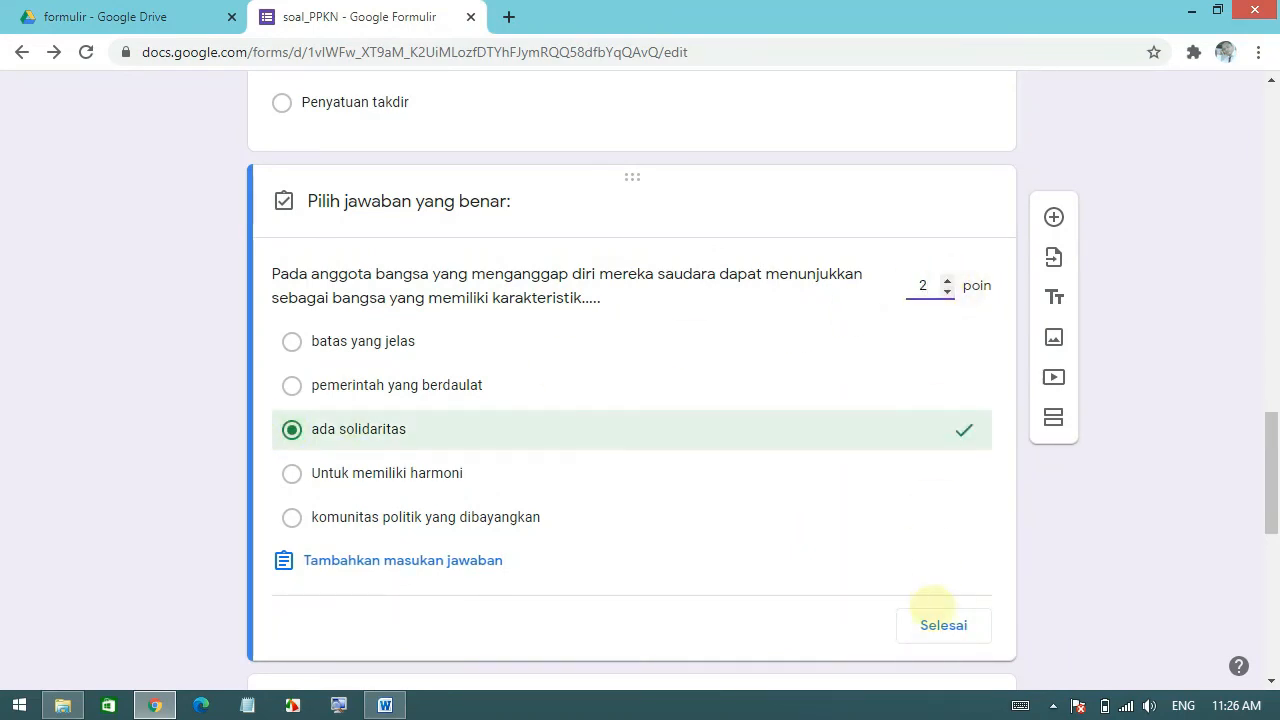
click(943, 625)
Look up the "organisasi moral" question's answer in the Word document and set its key to "kesusilaan", worth 2 points
scroll(886, 577, down, 4)
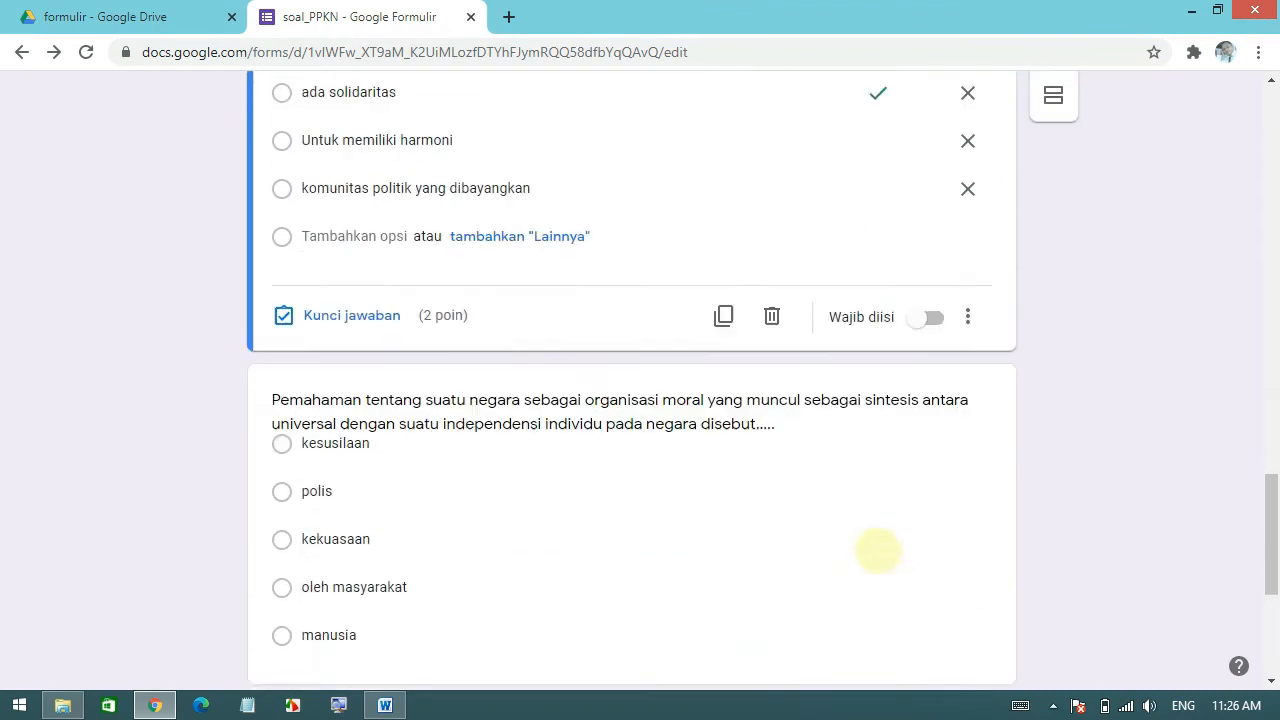
click(747, 434)
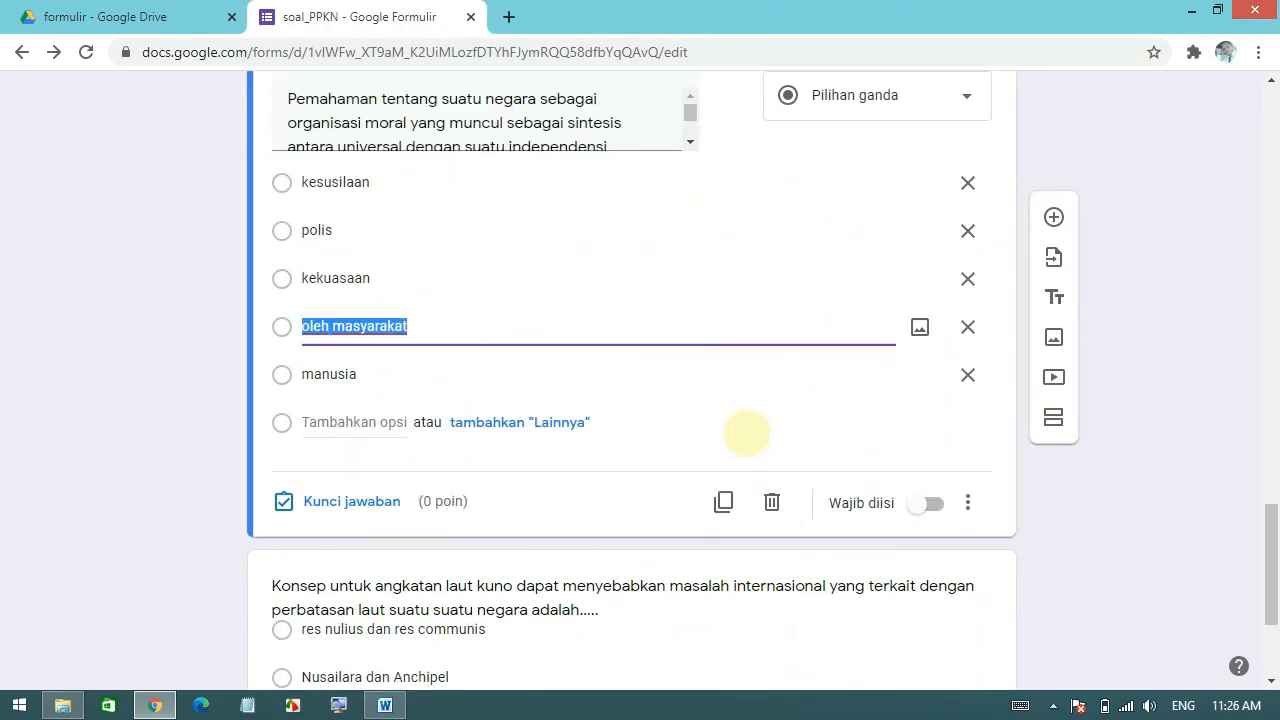
key(alt+Tab)
scroll(571, 486, down, 2)
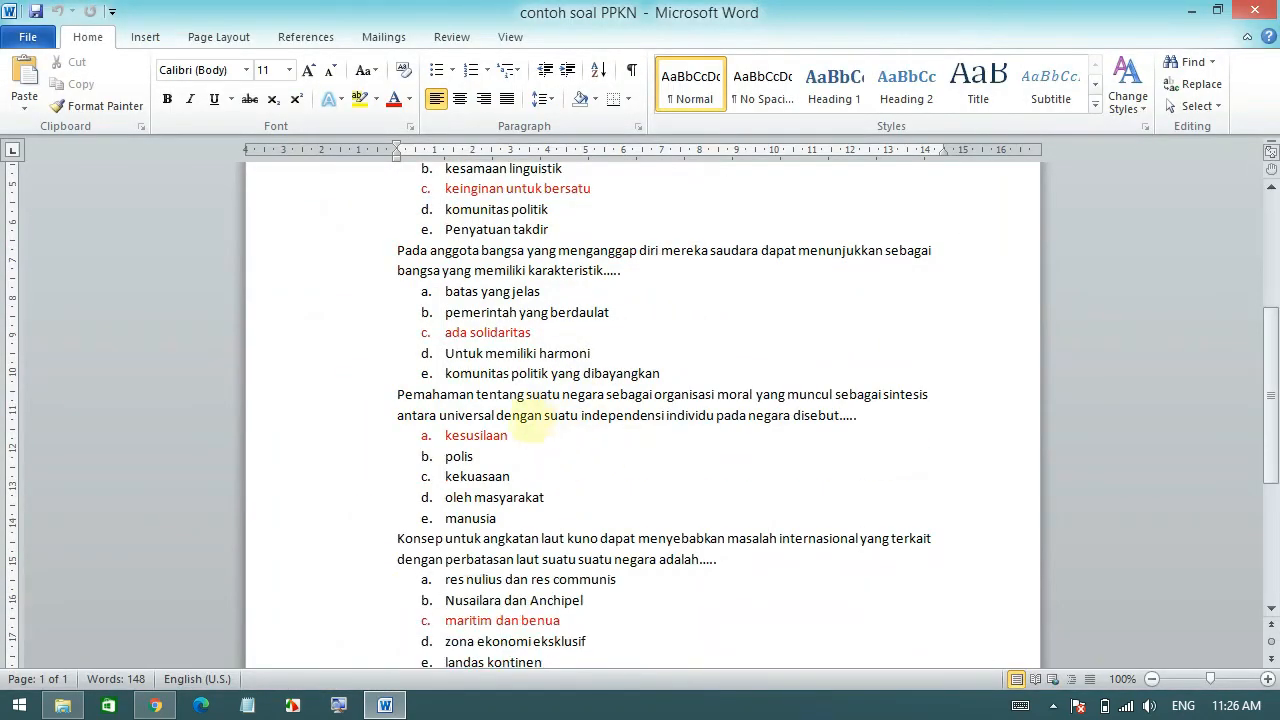
key(alt+Tab)
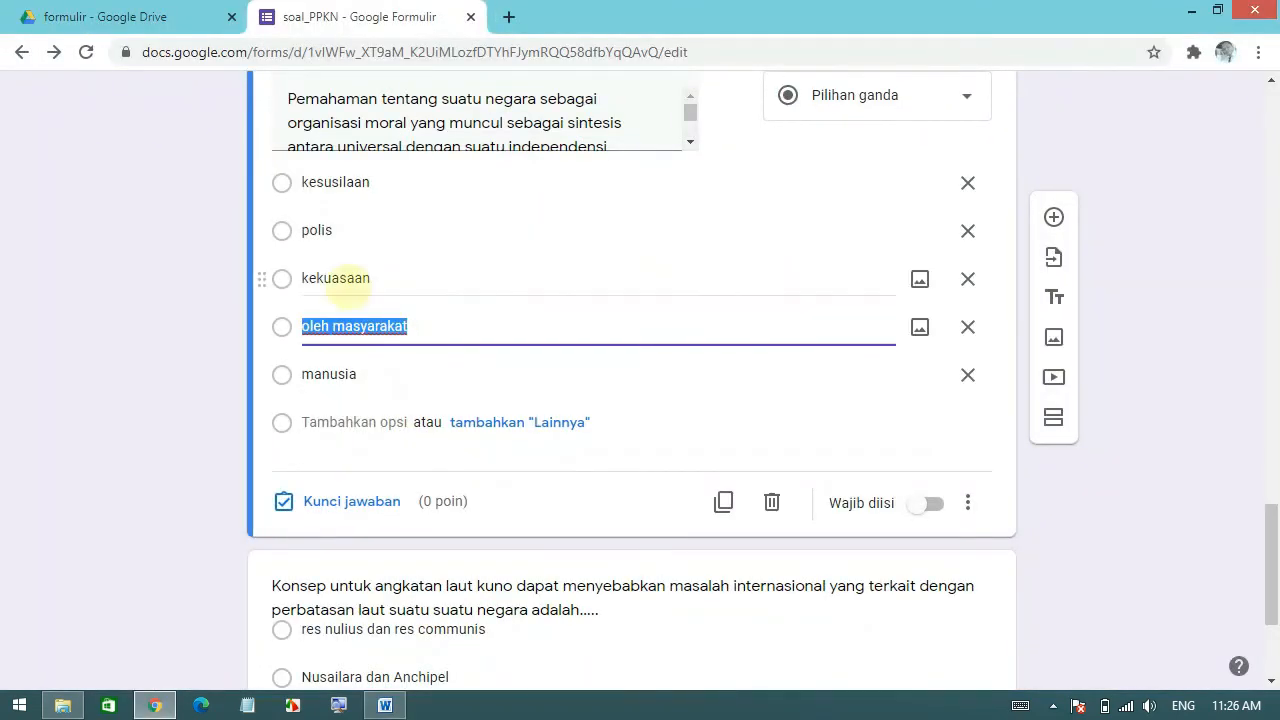
scroll(320, 420, up, 2)
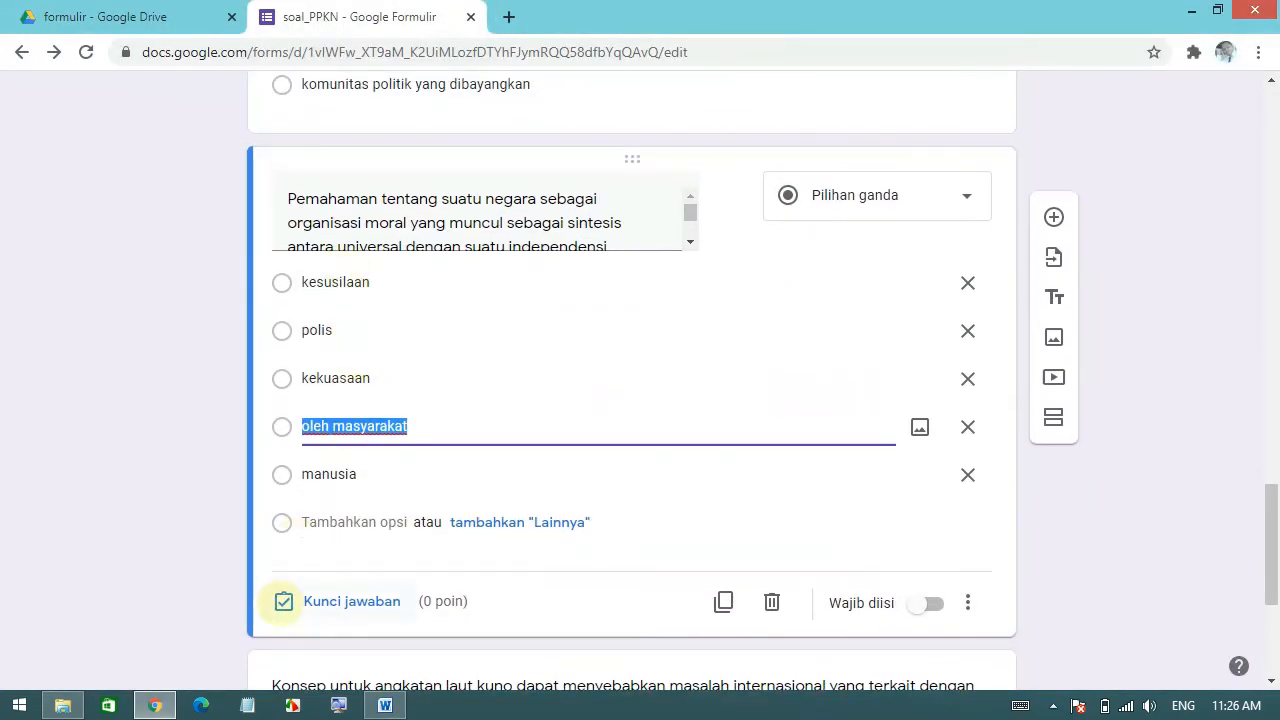
click(285, 602)
click(291, 347)
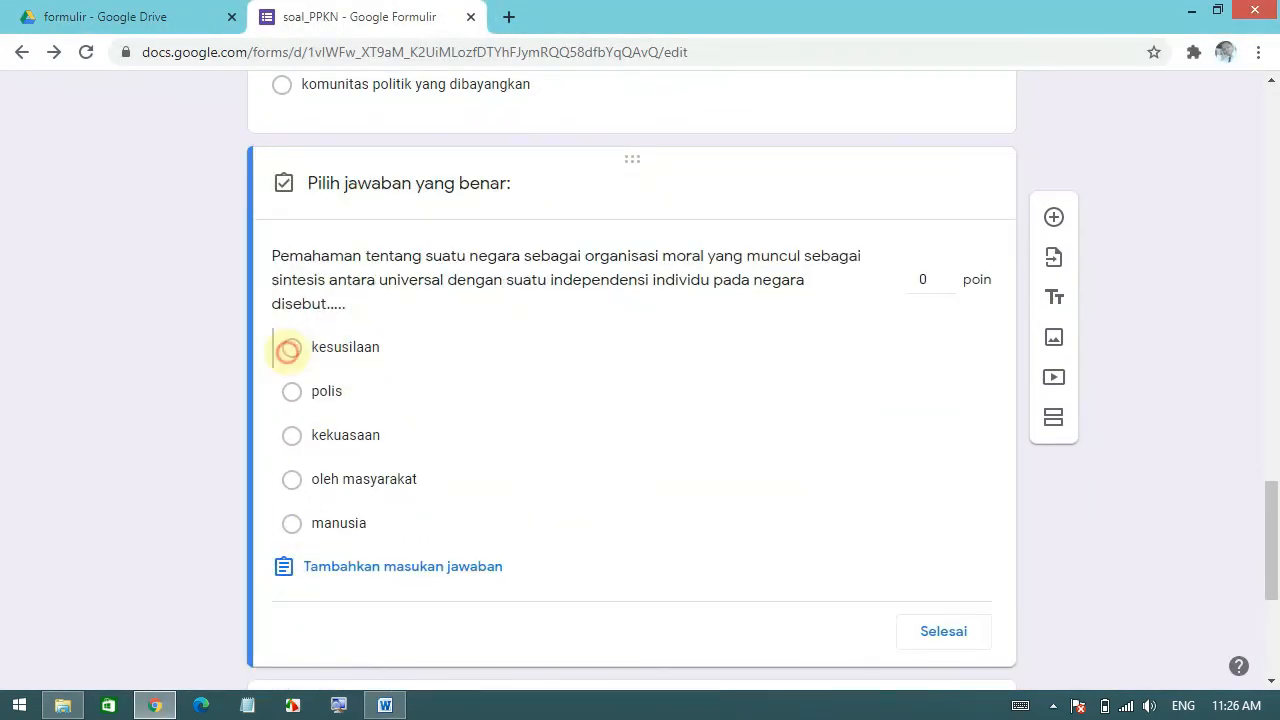
click(946, 275)
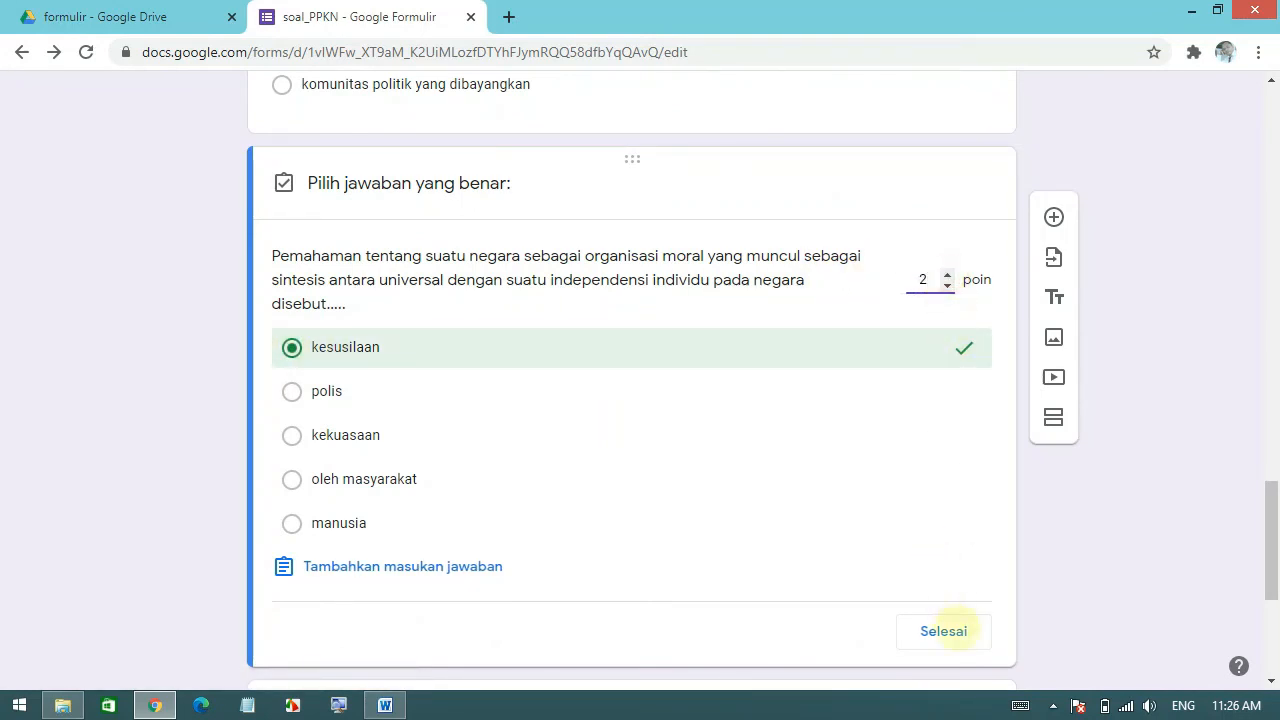
click(943, 631)
Look up the "Konsep untuk angkatan laut kuno" question's answer in Word and set its key to "maritim dan benua", worth 2 points
key(alt+Tab)
scroll(660, 437, down, 2)
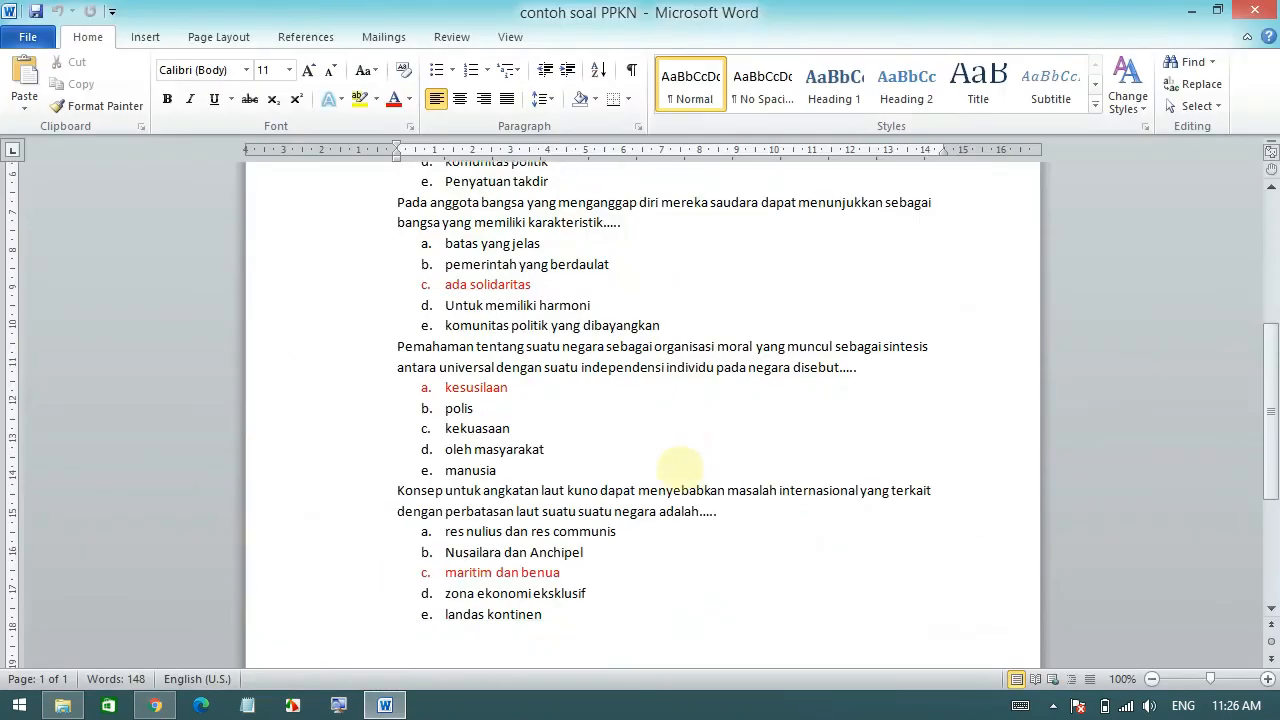
key(alt+Tab)
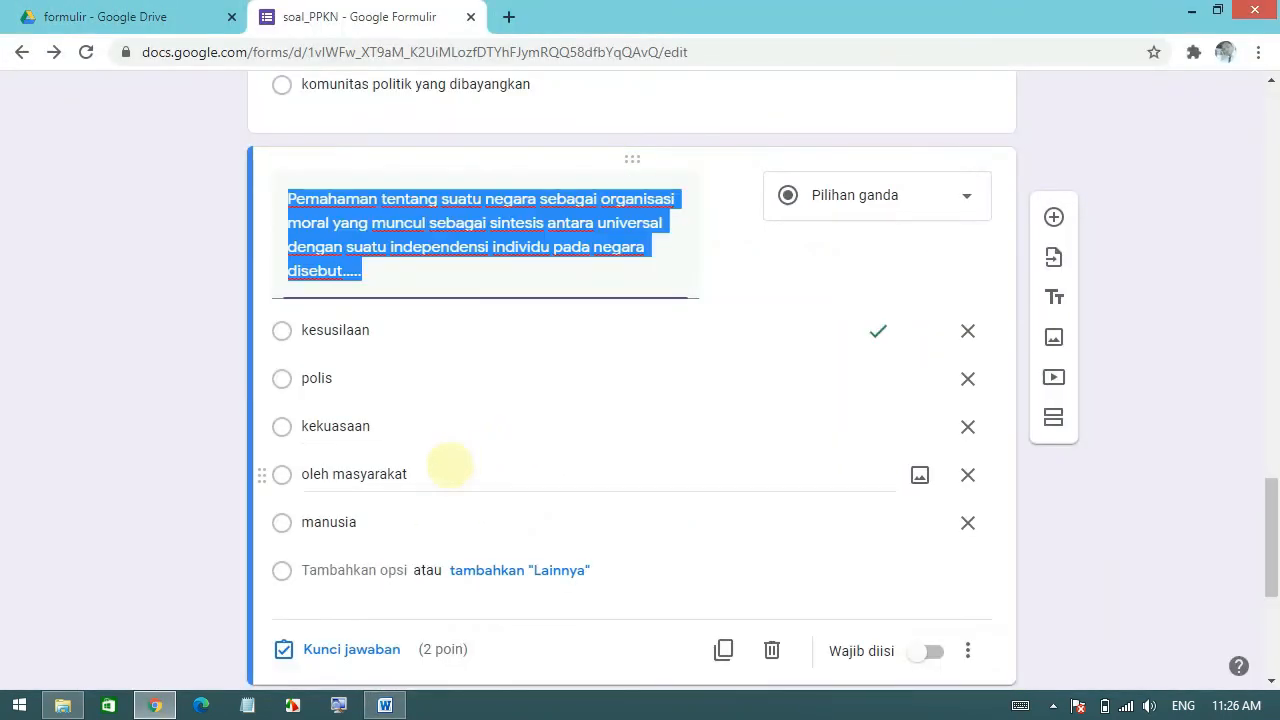
scroll(449, 468, down, 4)
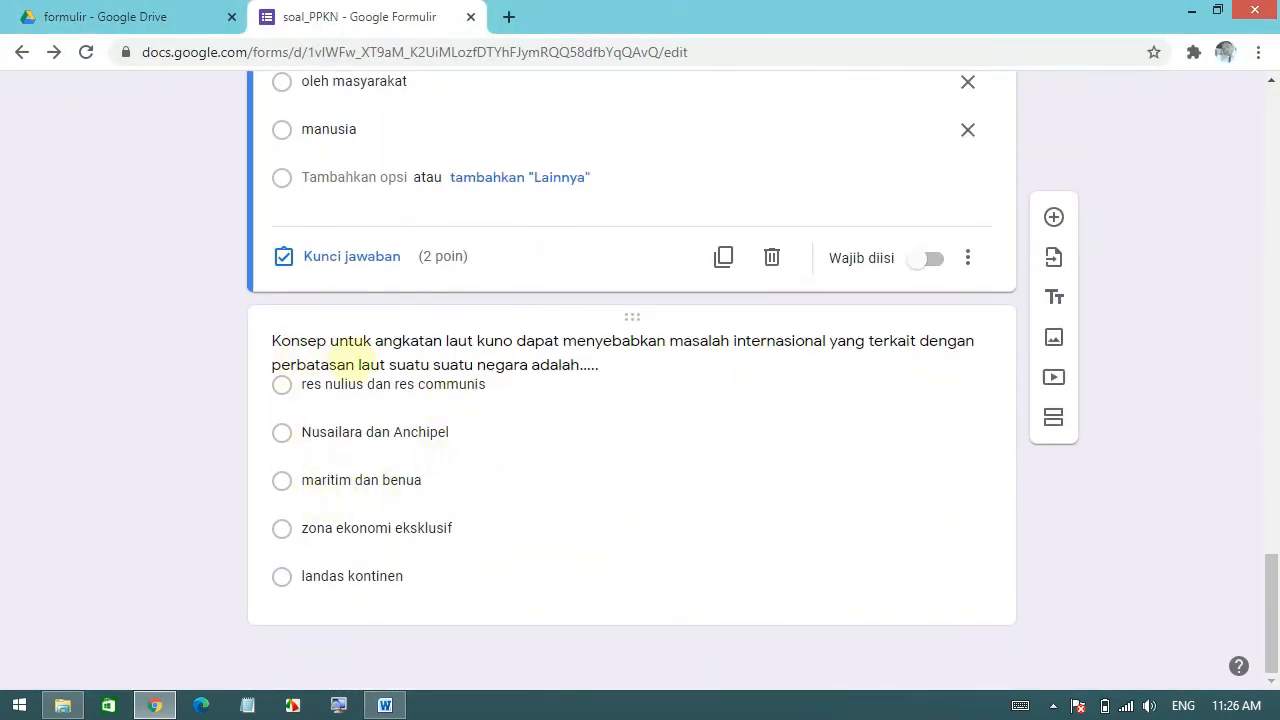
click(354, 365)
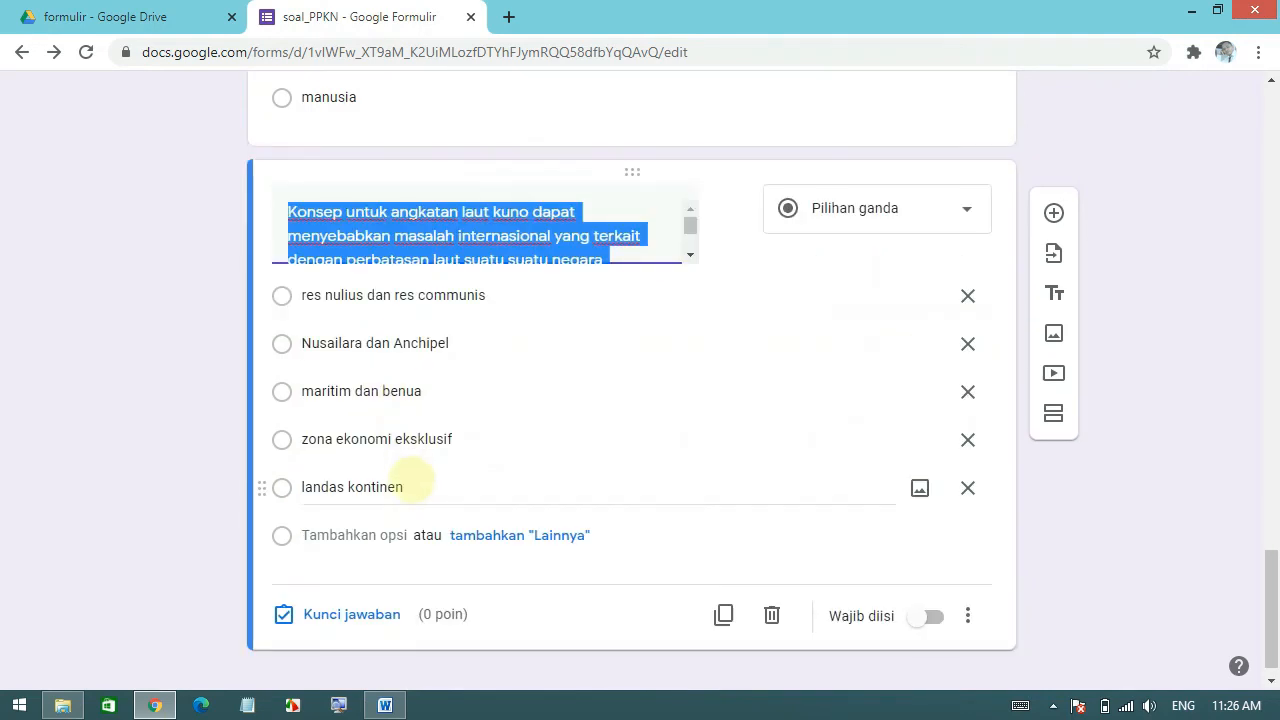
click(285, 612)
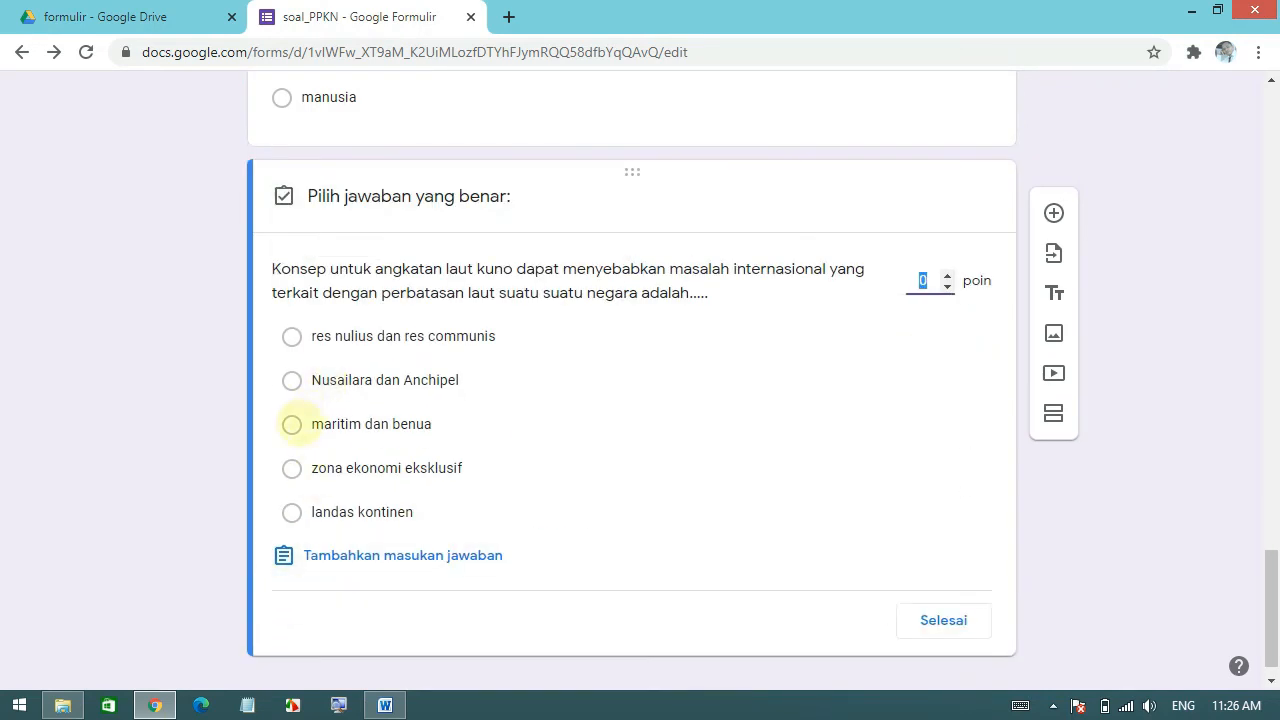
click(292, 424)
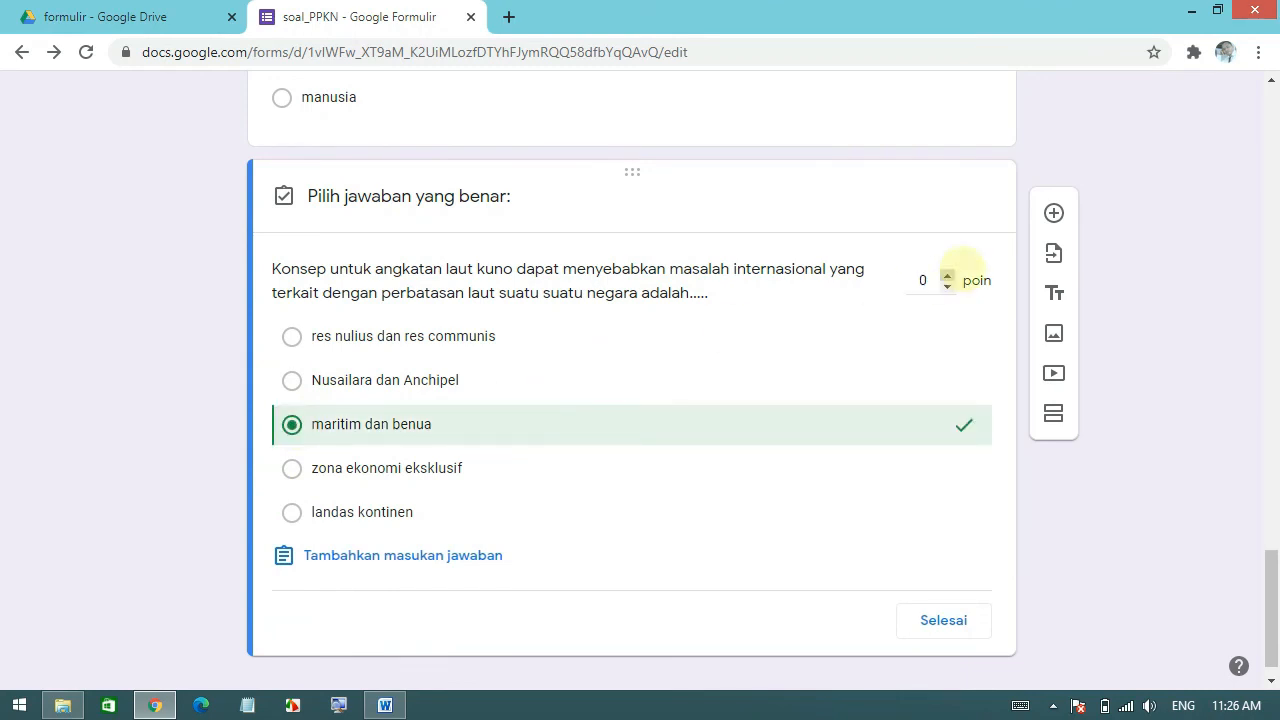
click(946, 275)
click(946, 275)
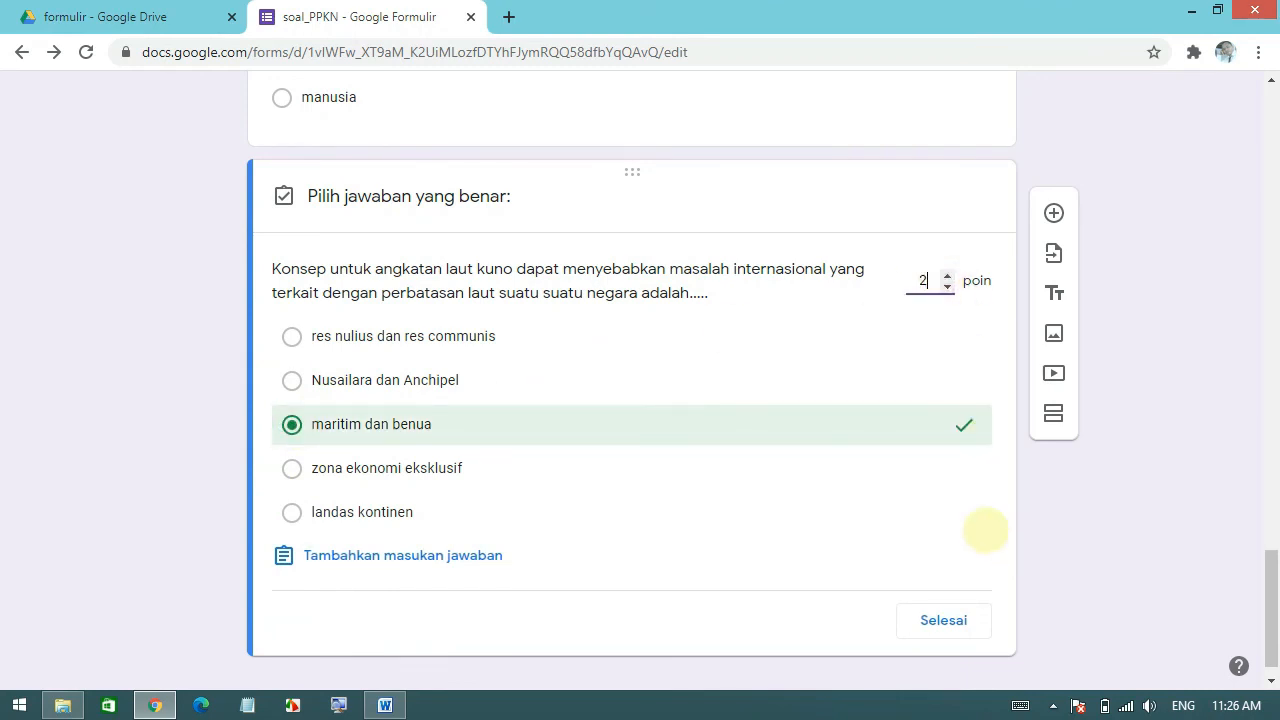
click(943, 620)
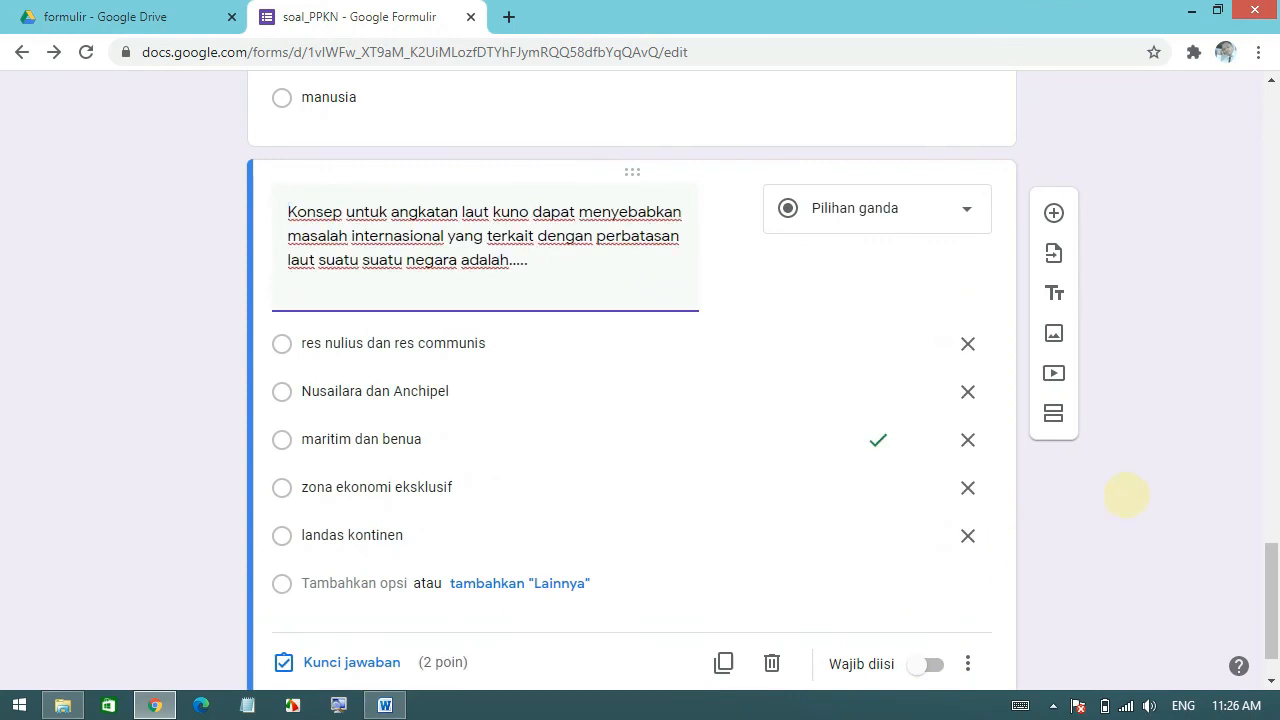
Review the form's questions back up to its title and open the respondent preview of the quiz
click(1135, 494)
scroll(1135, 494, up, 10)
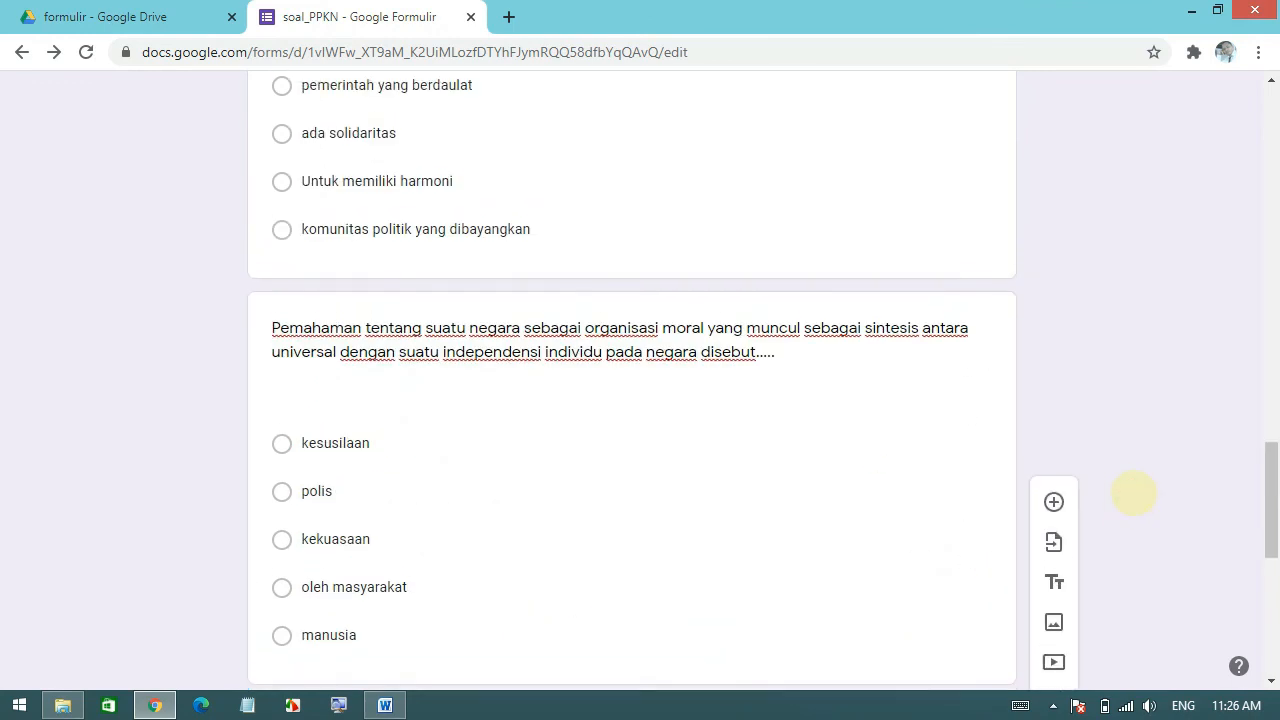
scroll(1120, 488, up, 3)
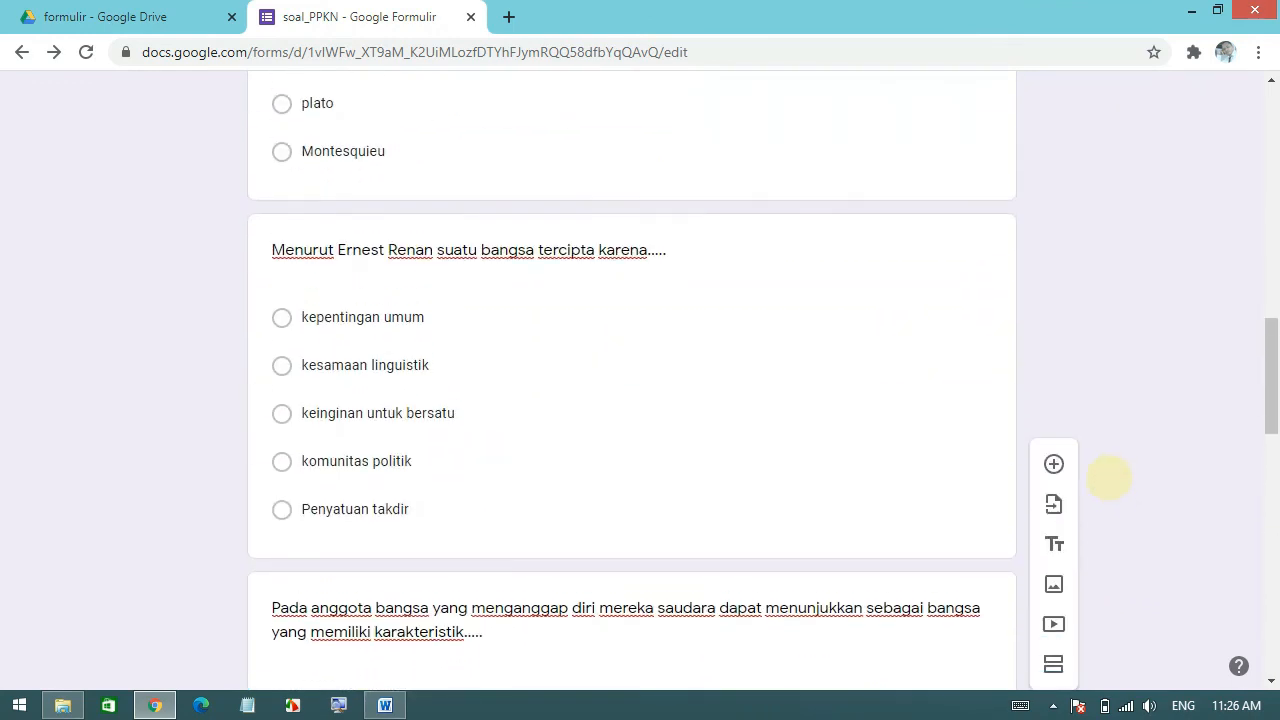
scroll(1109, 480, up, 3)
scroll(1109, 480, up, 1)
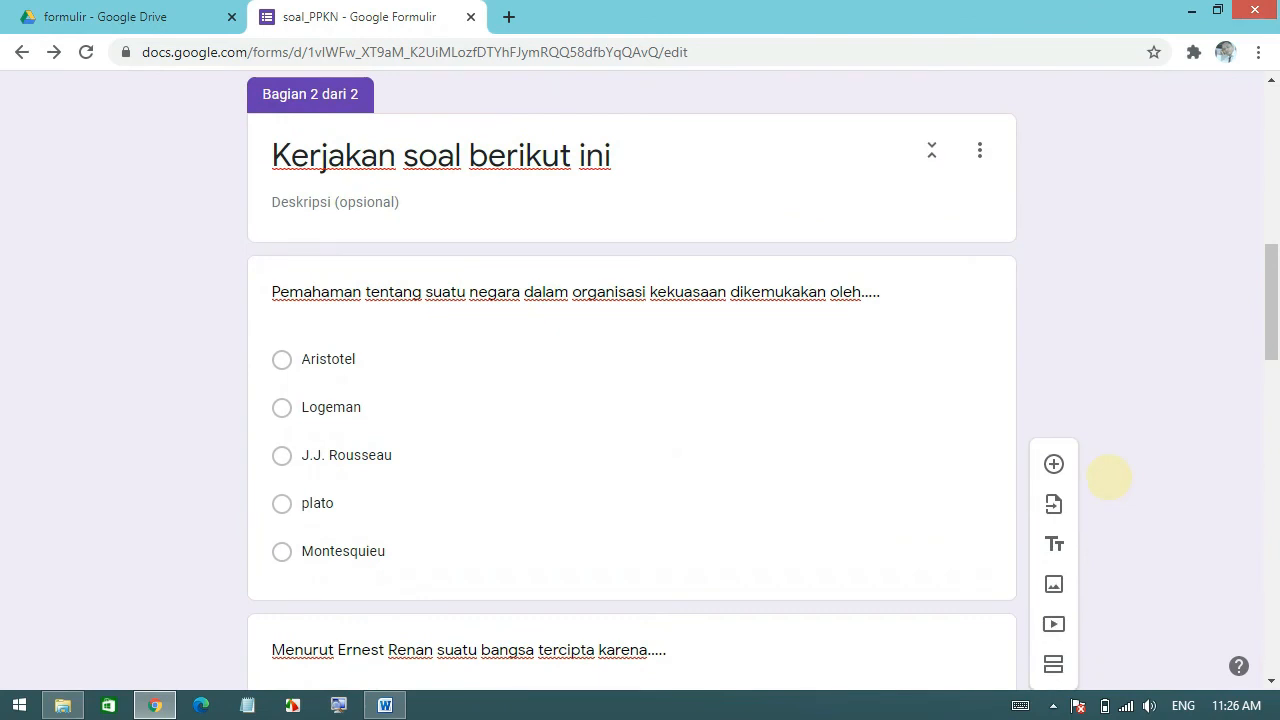
scroll(1109, 479, up, 7)
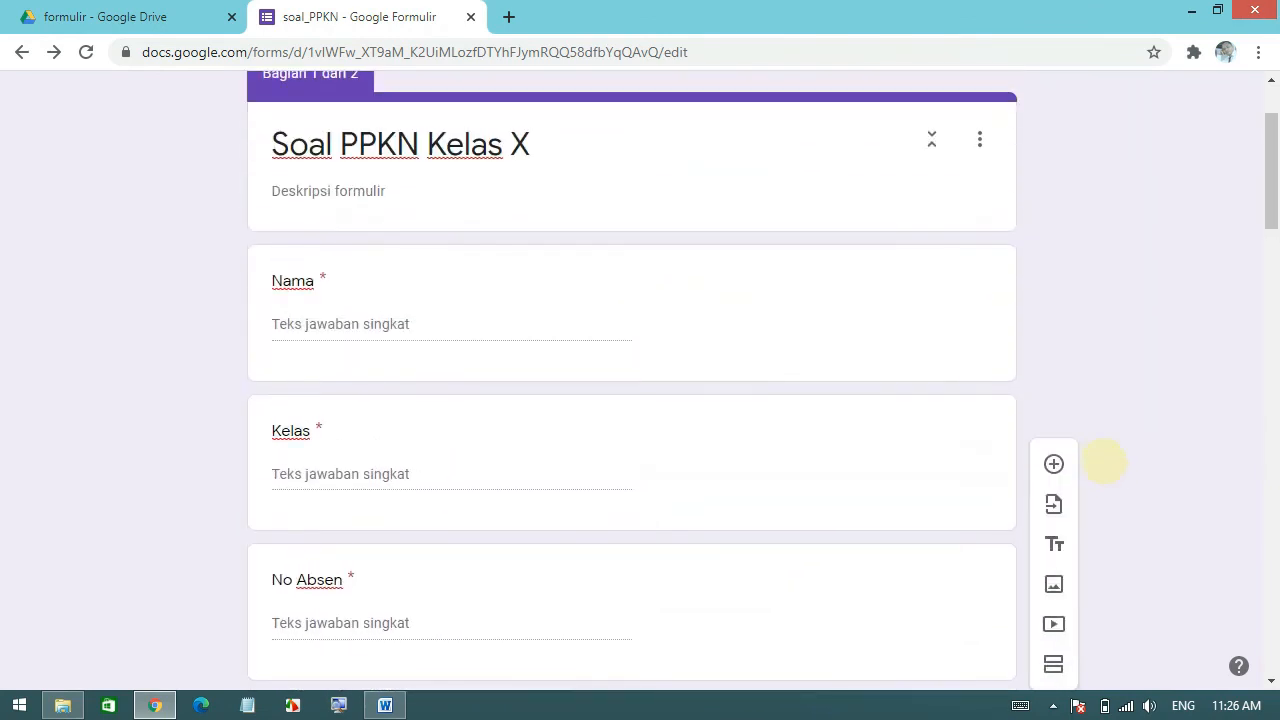
scroll(1105, 462, up, 2)
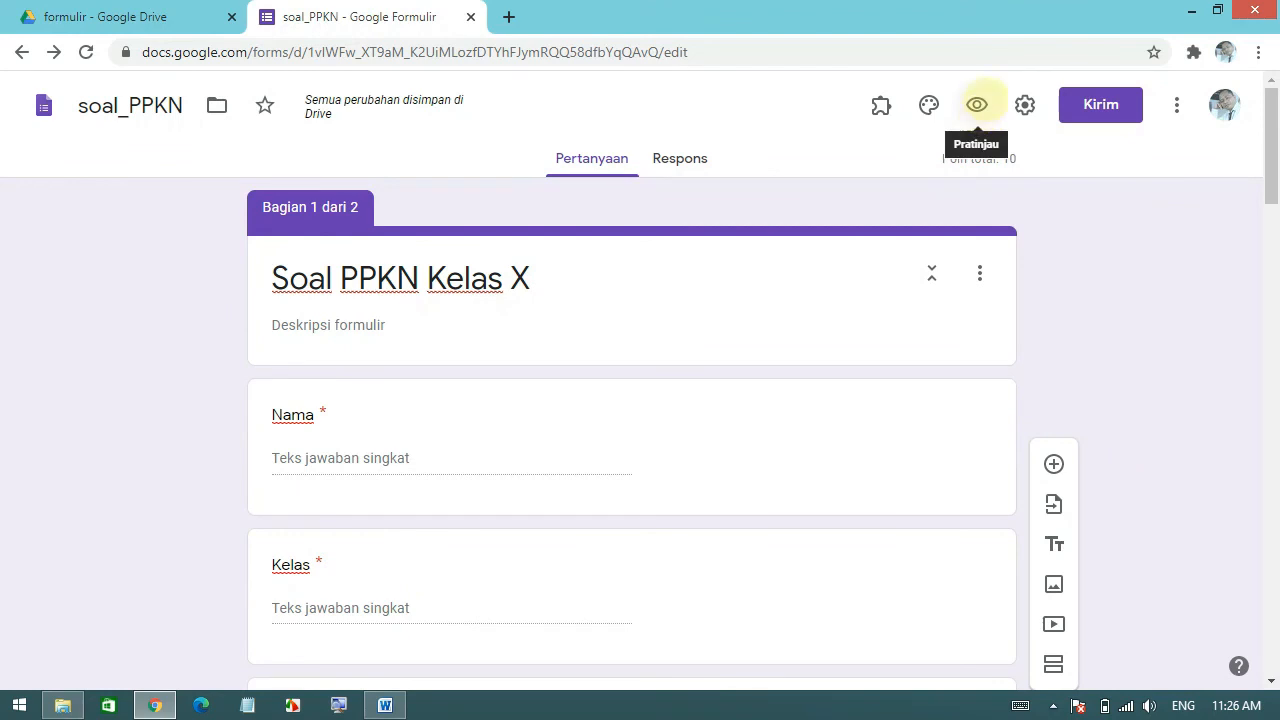
click(978, 105)
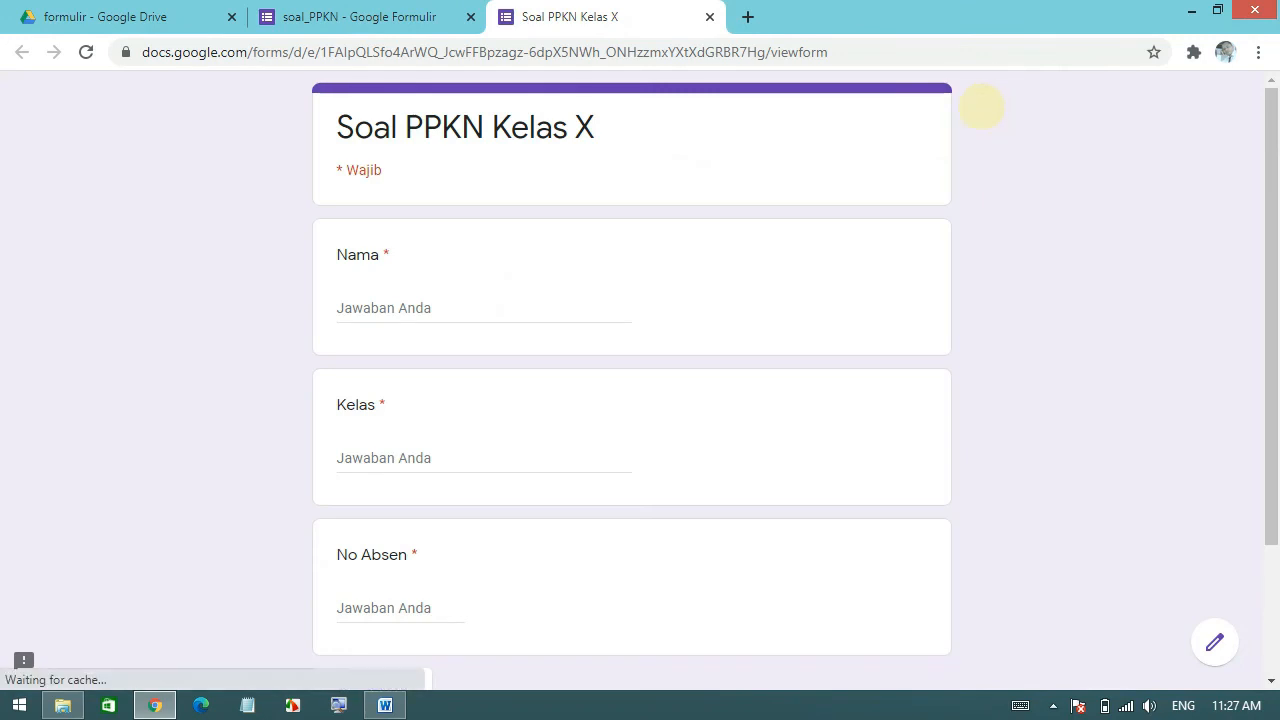
Try to continue to the preview's next section with the required identity fields left empty
scroll(706, 259, down, 1)
scroll(706, 259, down, 1)
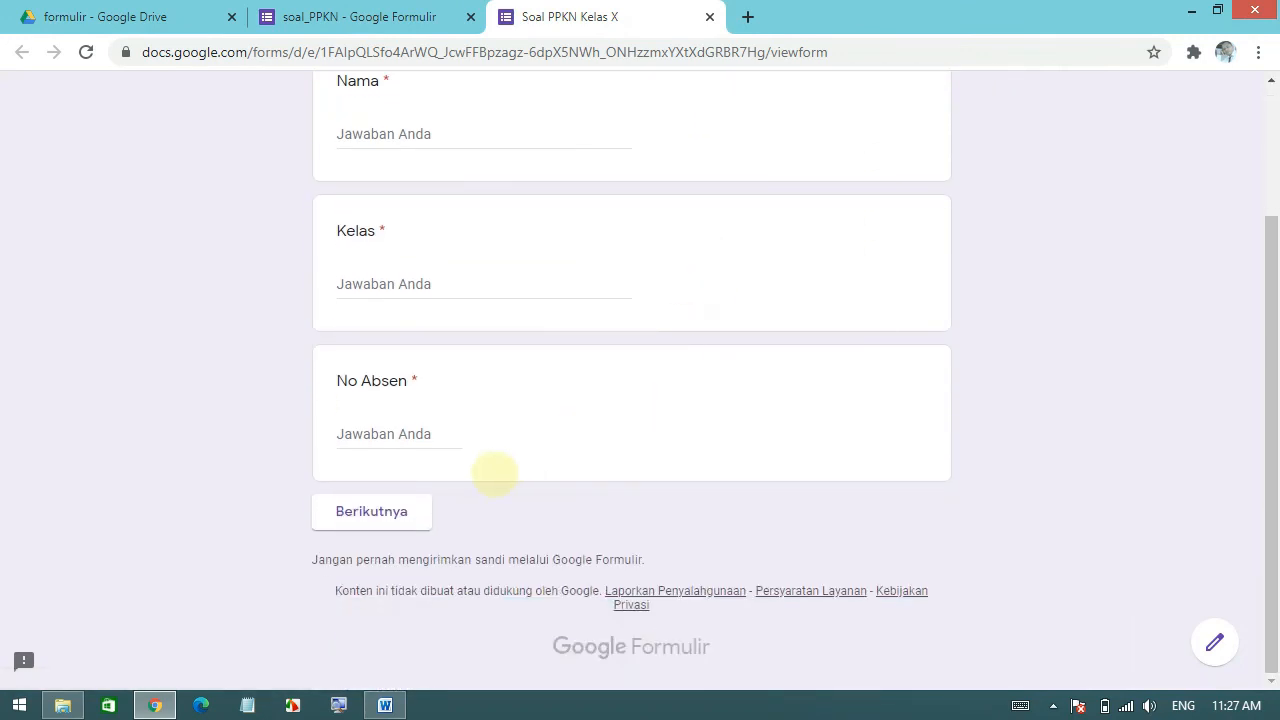
click(371, 518)
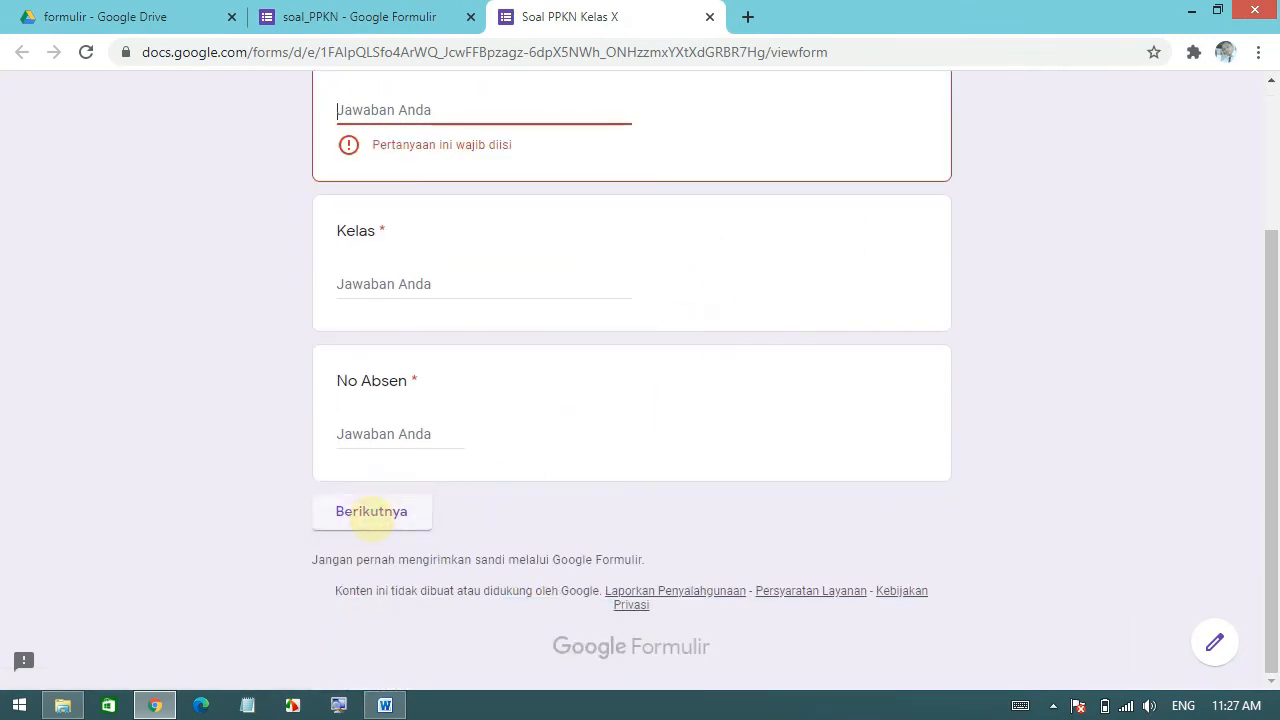
Fill in Nama with "sfsdfsdfs", Kelas with "sdfsdf" and No Absen with 2, and continue to the quiz questions
scroll(486, 251, up, 2)
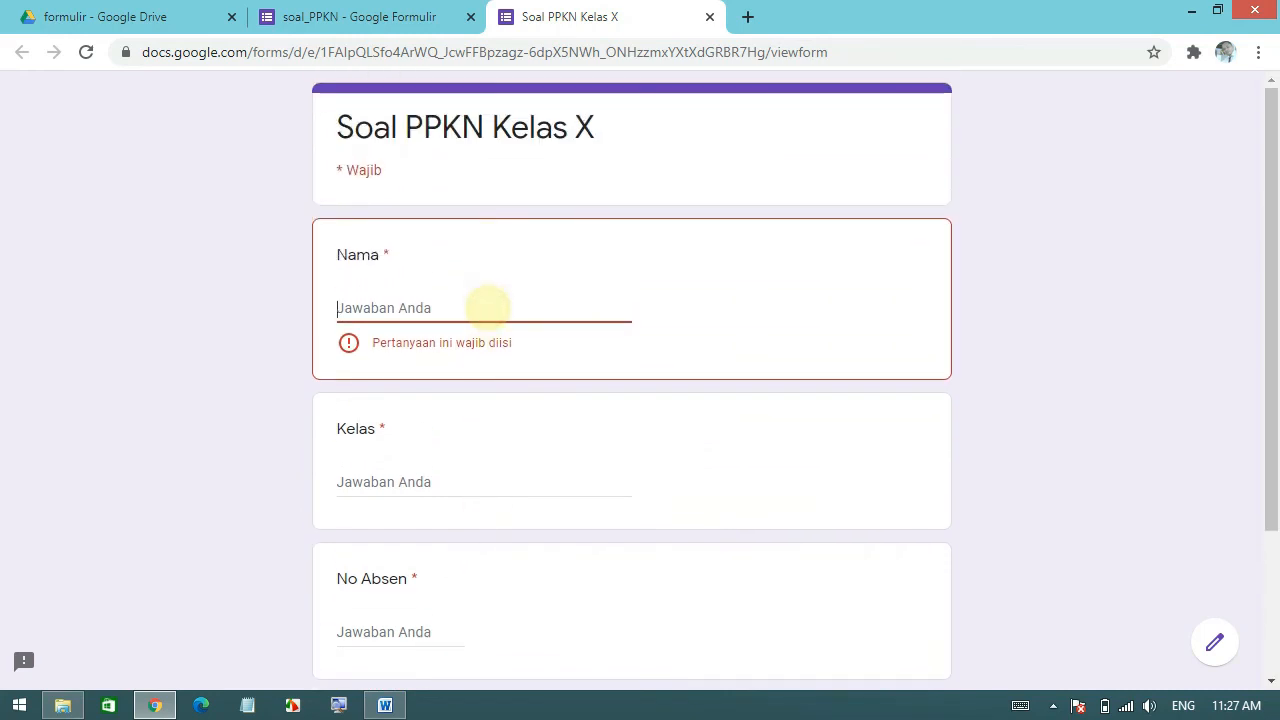
text(sfsdfsdfs)
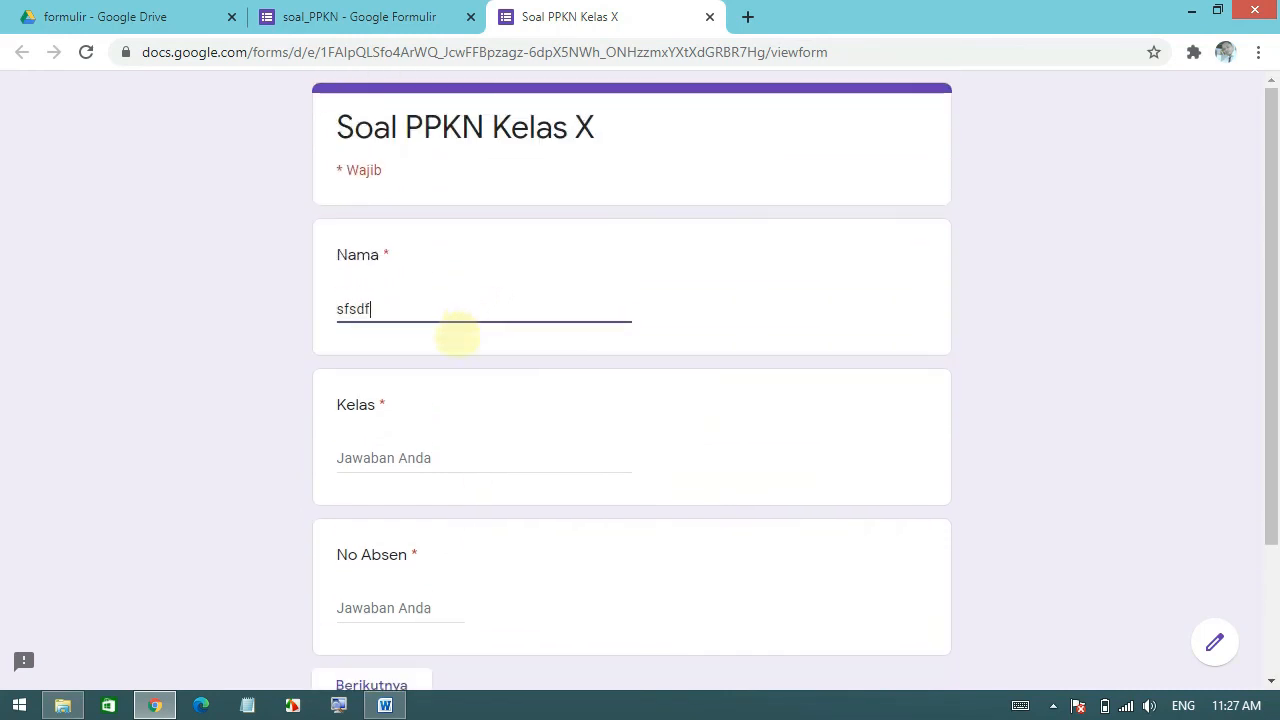
click(430, 457)
text(sdfsdf)
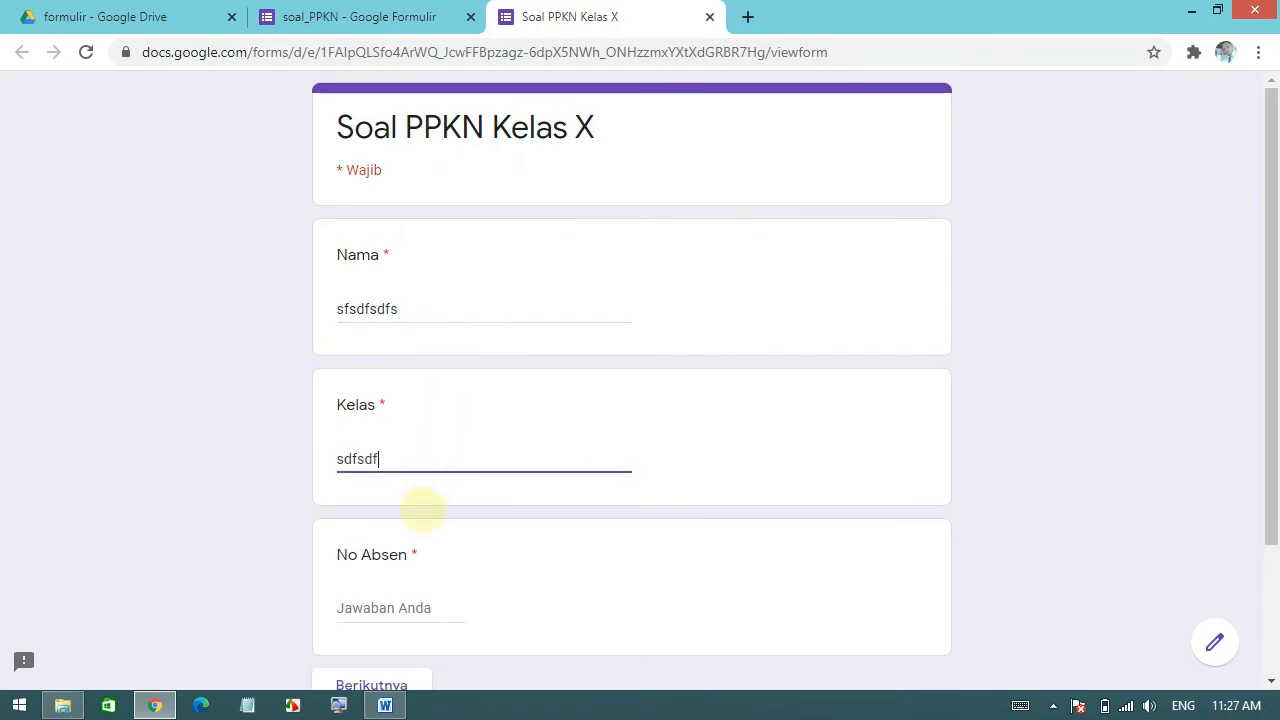
click(418, 605)
text(2)
scroll(420, 583, down, 2)
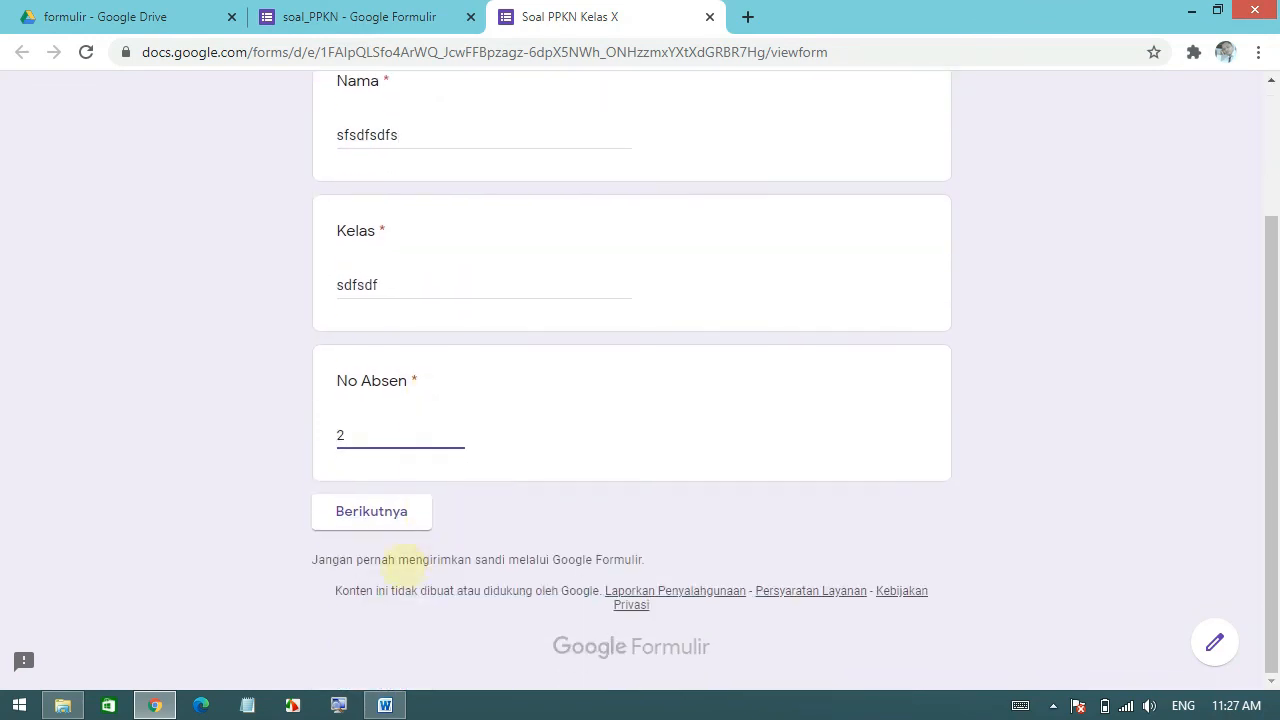
click(406, 516)
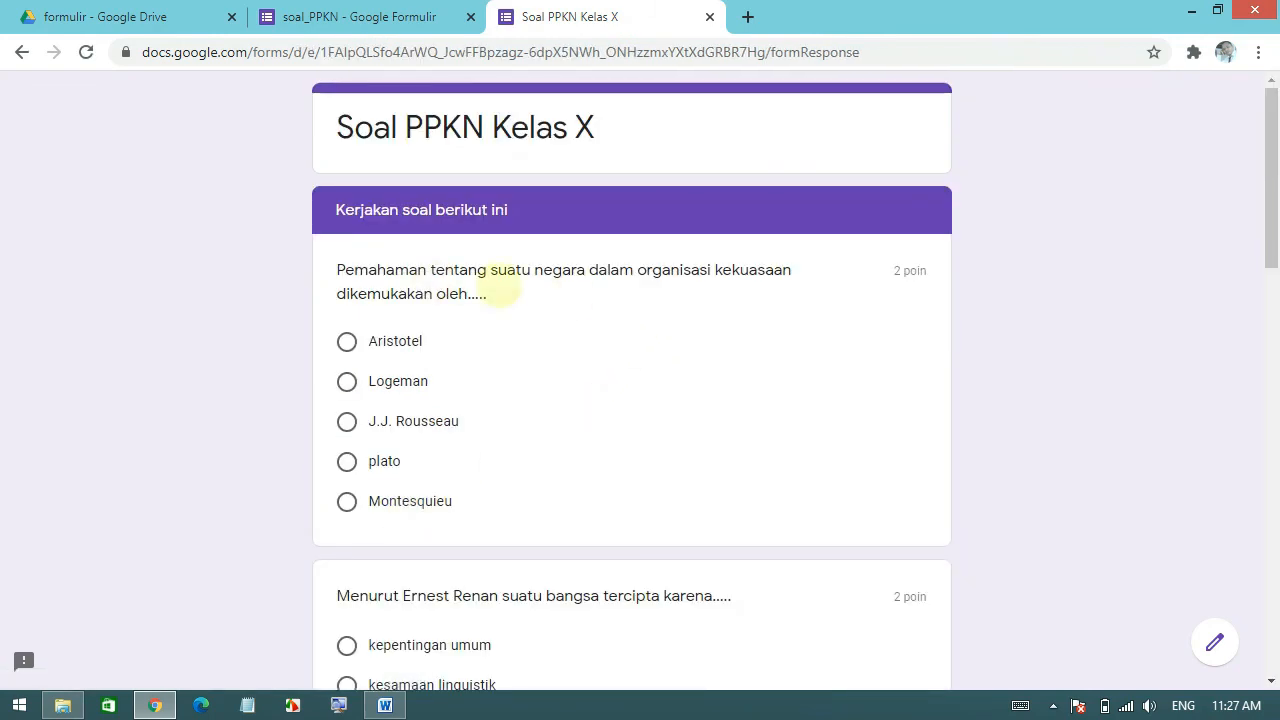
scroll(591, 296, down, 3)
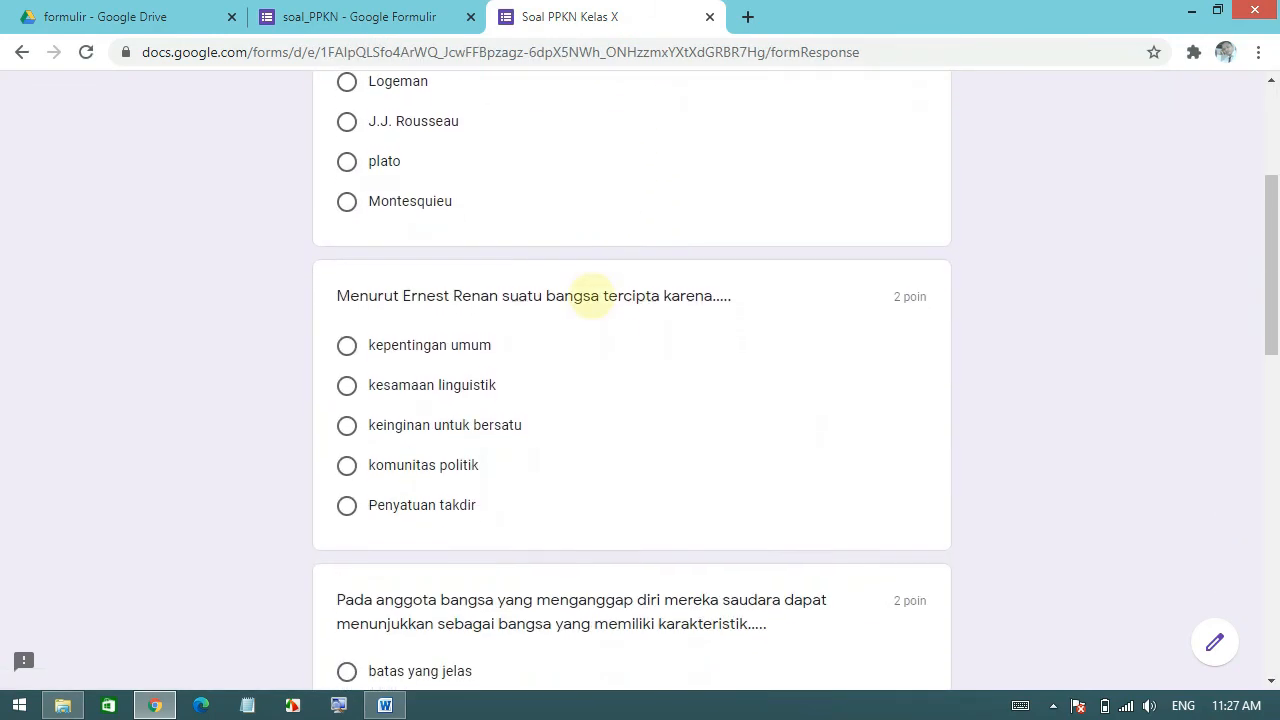
Compare the quiz questions and their answer options in the respondent preview with those in the form editor
scroll(591, 296, down, 2)
scroll(591, 296, down, 3)
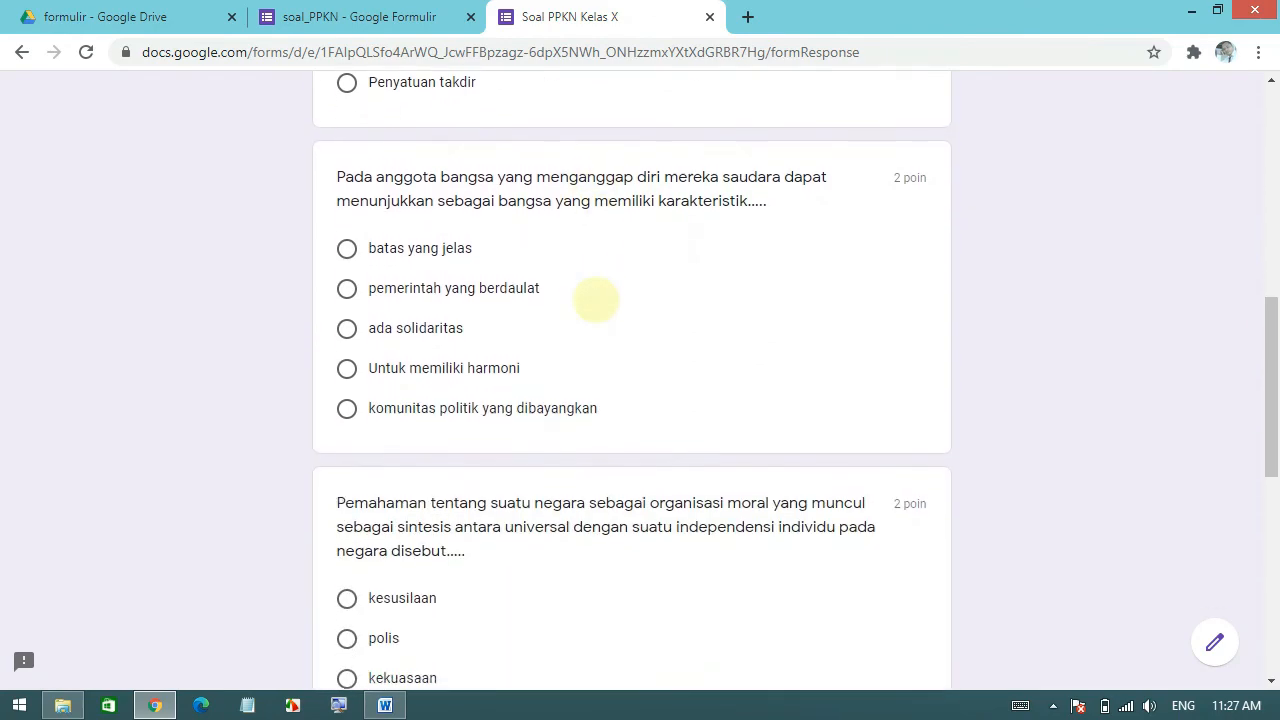
click(400, 17)
scroll(571, 463, down, 6)
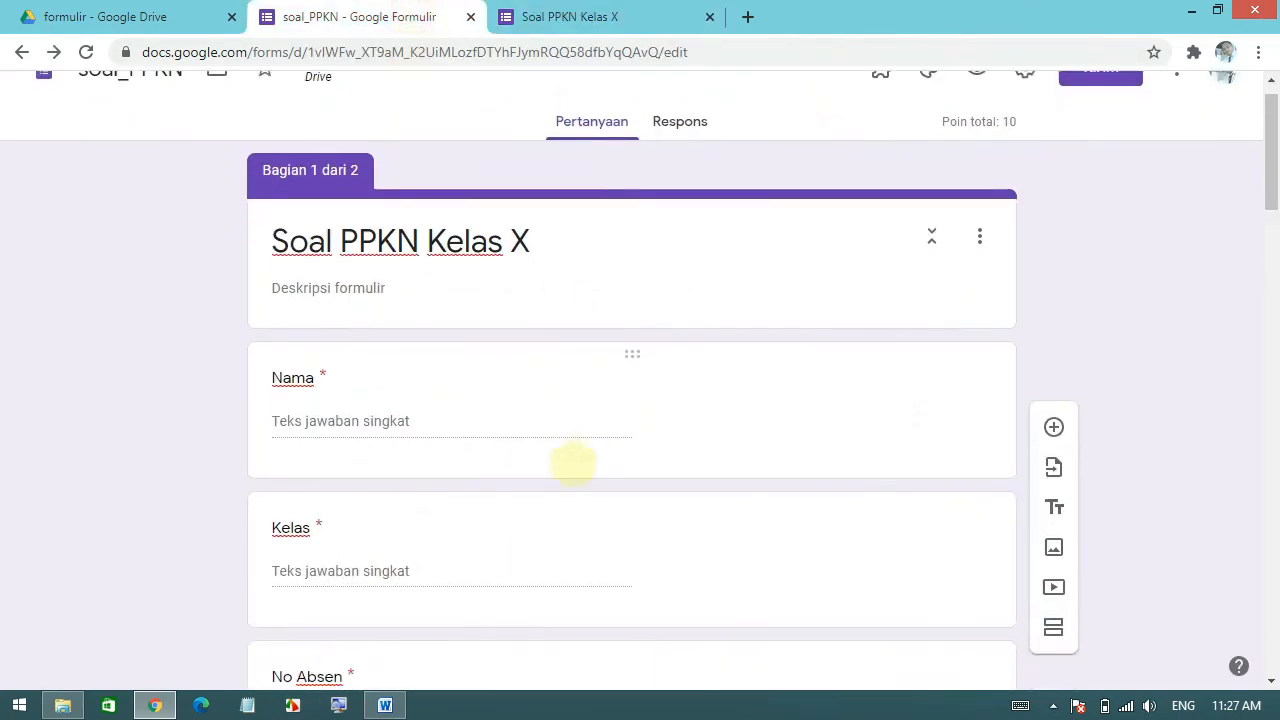
scroll(365, 500, down, 4)
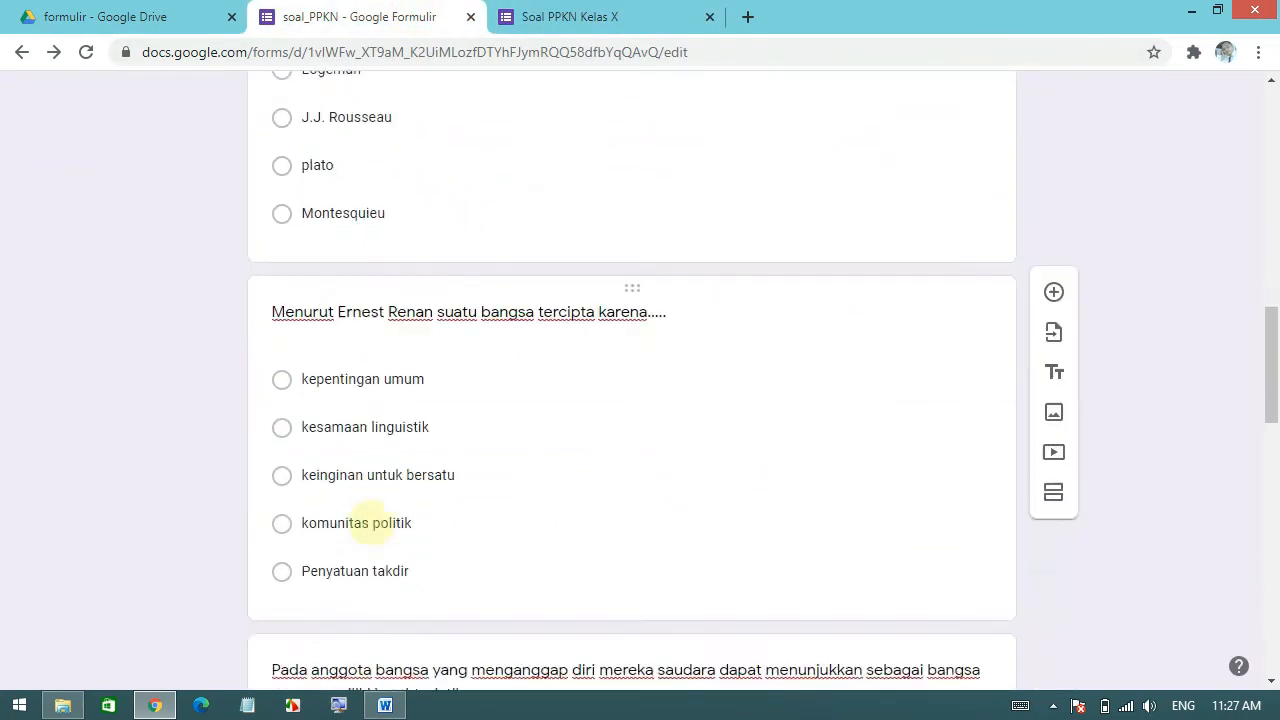
scroll(373, 522, down, 3)
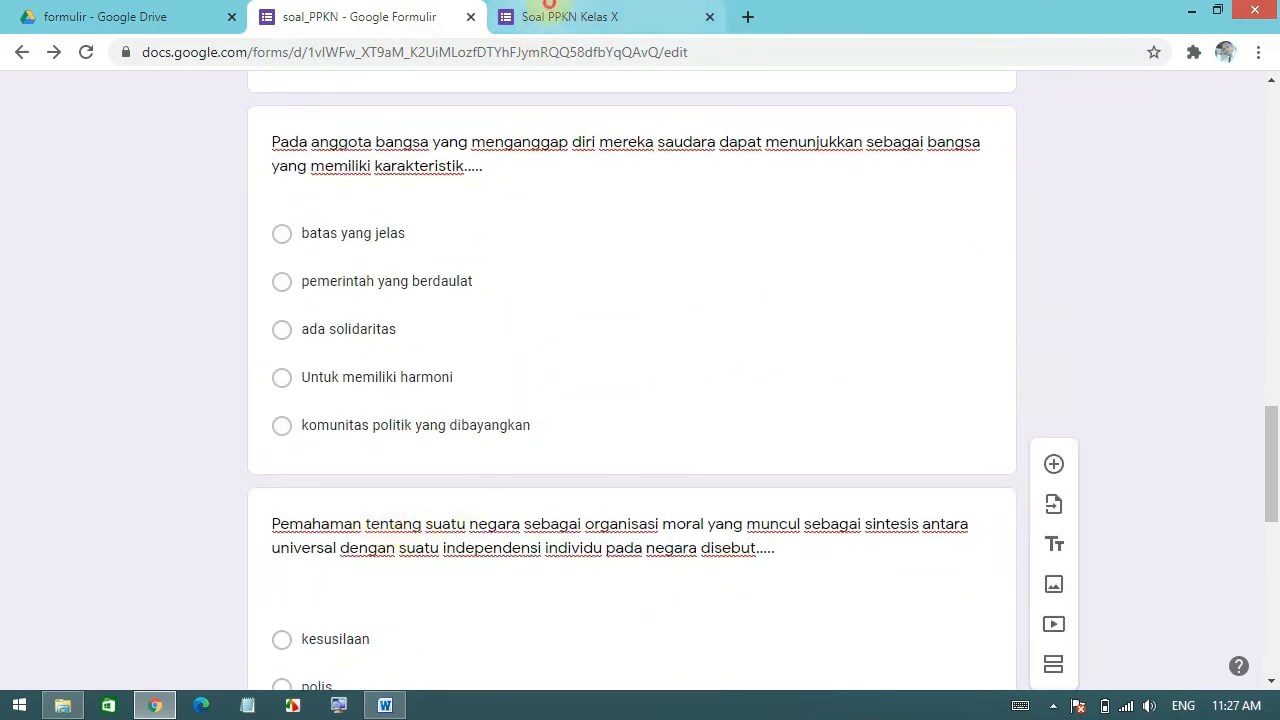
click(550, 16)
scroll(631, 443, down, 3)
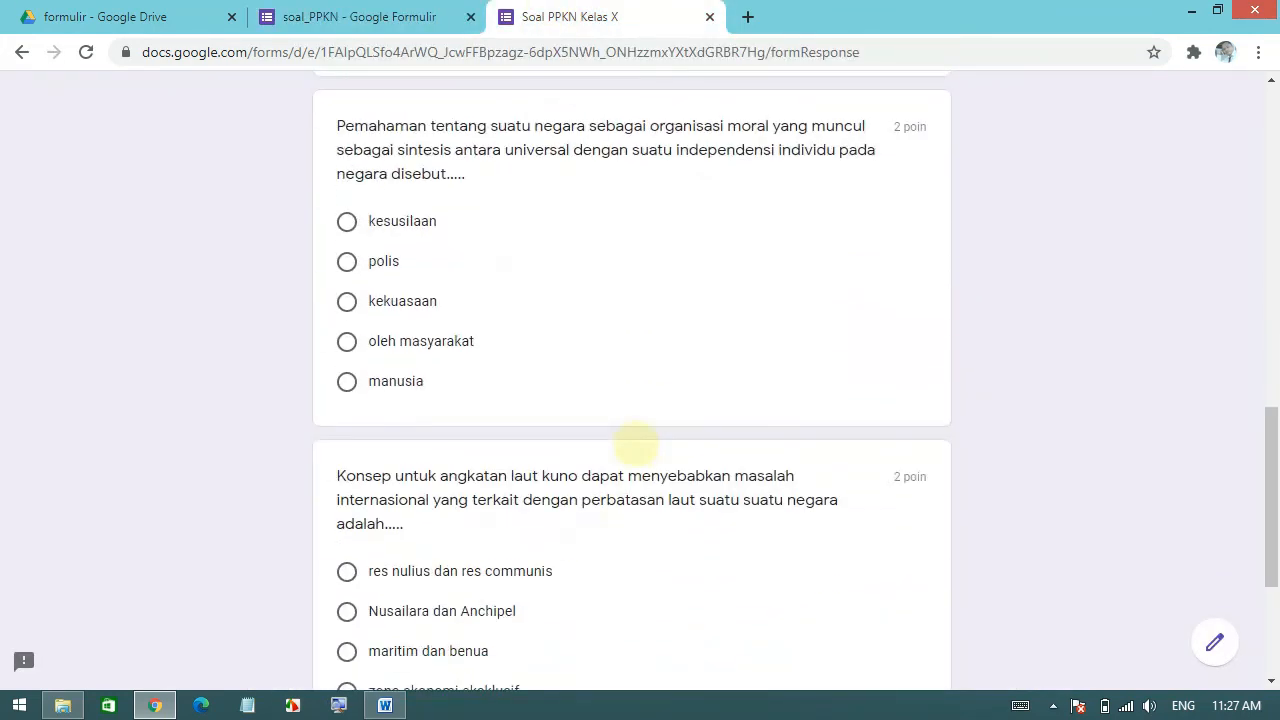
scroll(634, 443, down, 2)
scroll(629, 452, up, 5)
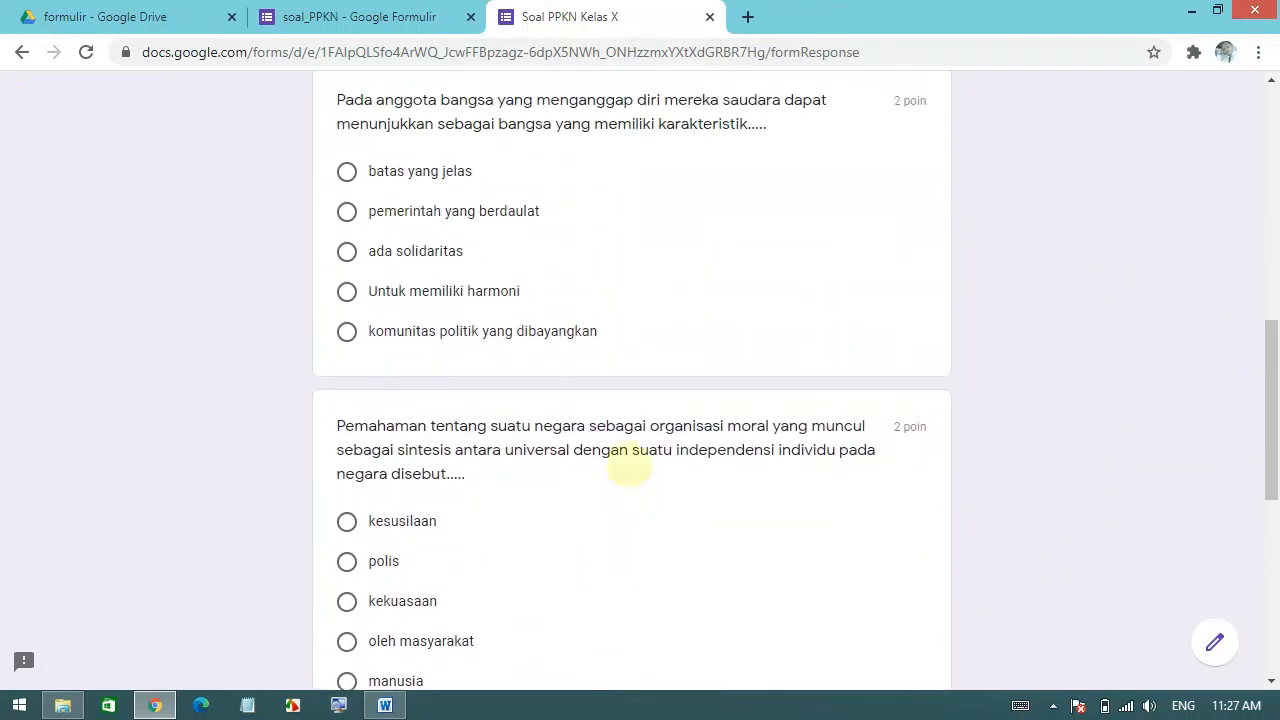
scroll(629, 458, up, 7)
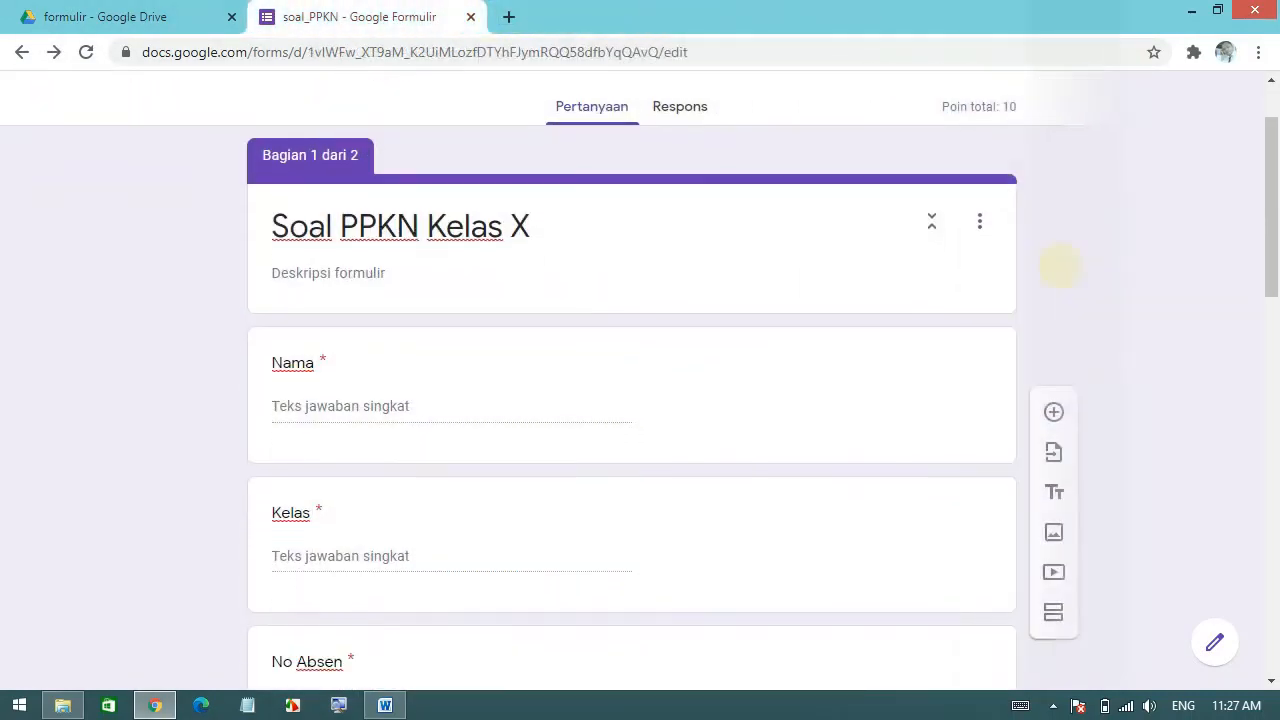
Look over the form's identity section and multiple-choice questions in the editor, returning to the form's title
scroll(1057, 266, down, 2)
scroll(1062, 266, down, 3)
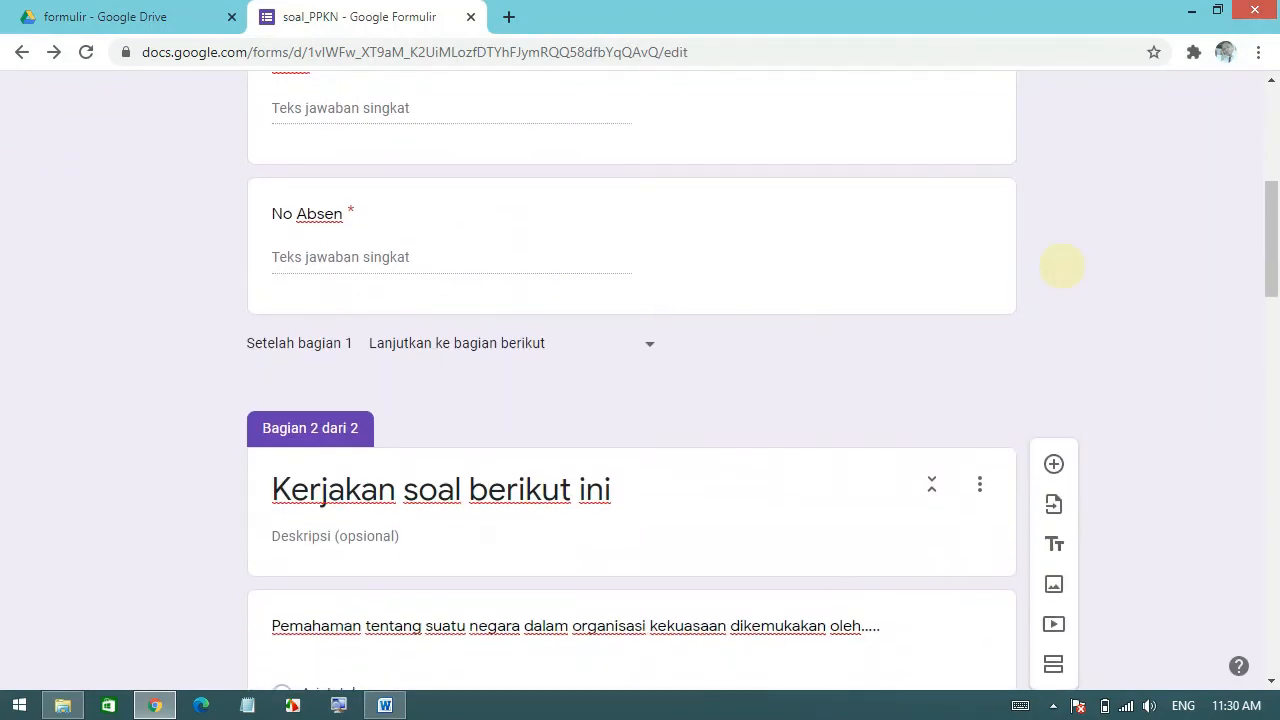
scroll(1062, 266, down, 3)
scroll(1062, 266, down, 3)
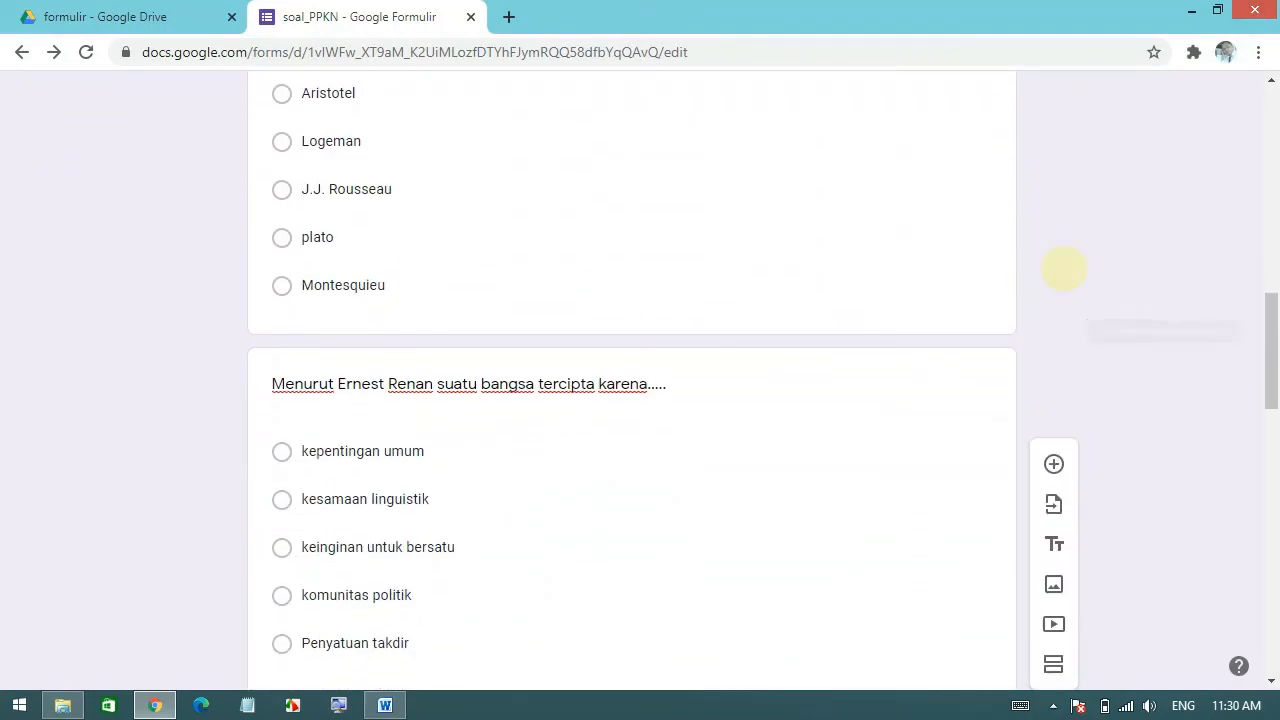
scroll(1064, 270, down, 3)
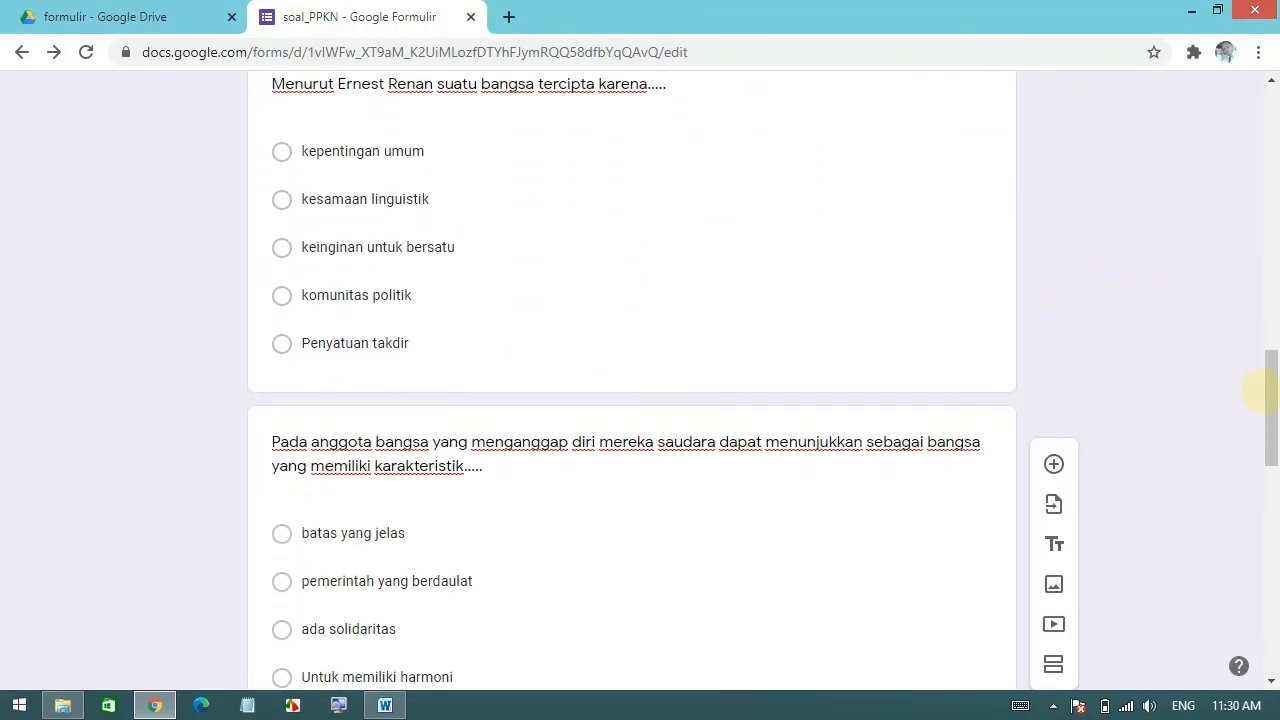
drag(1273, 398, 1272, 128)
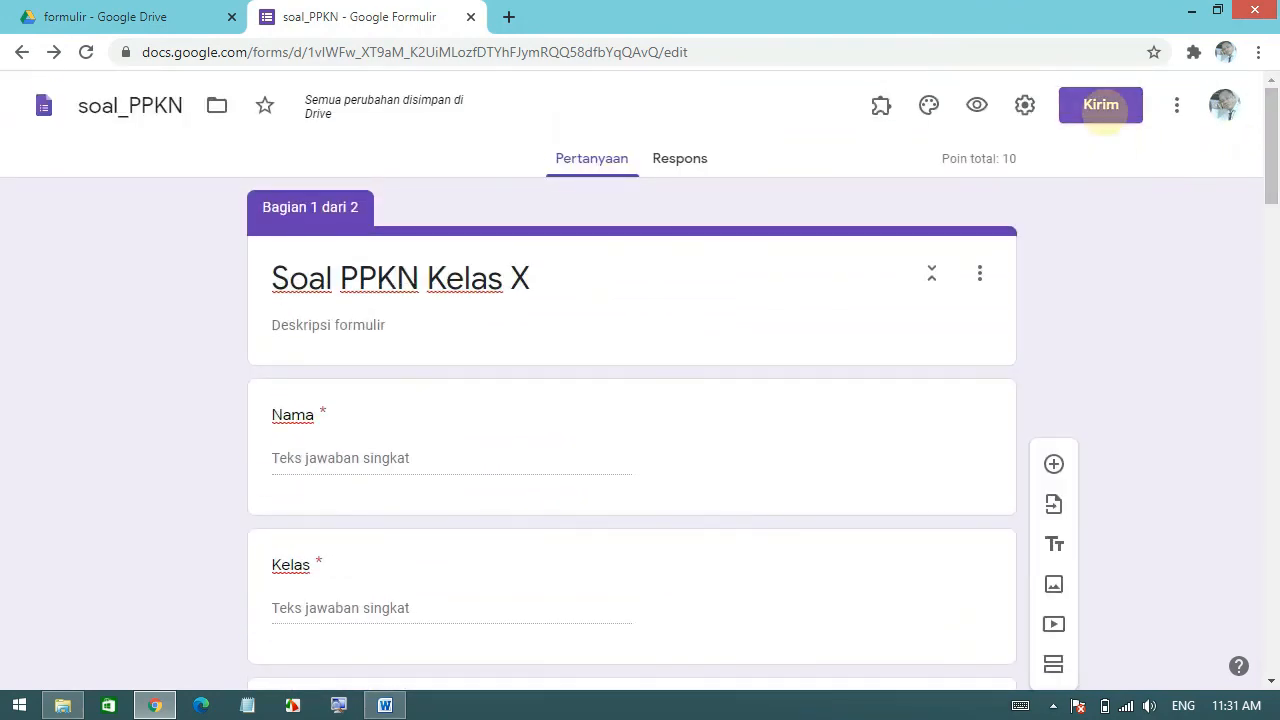
Open the form's sending options and view its shareable link and HTML embed code
click(1104, 108)
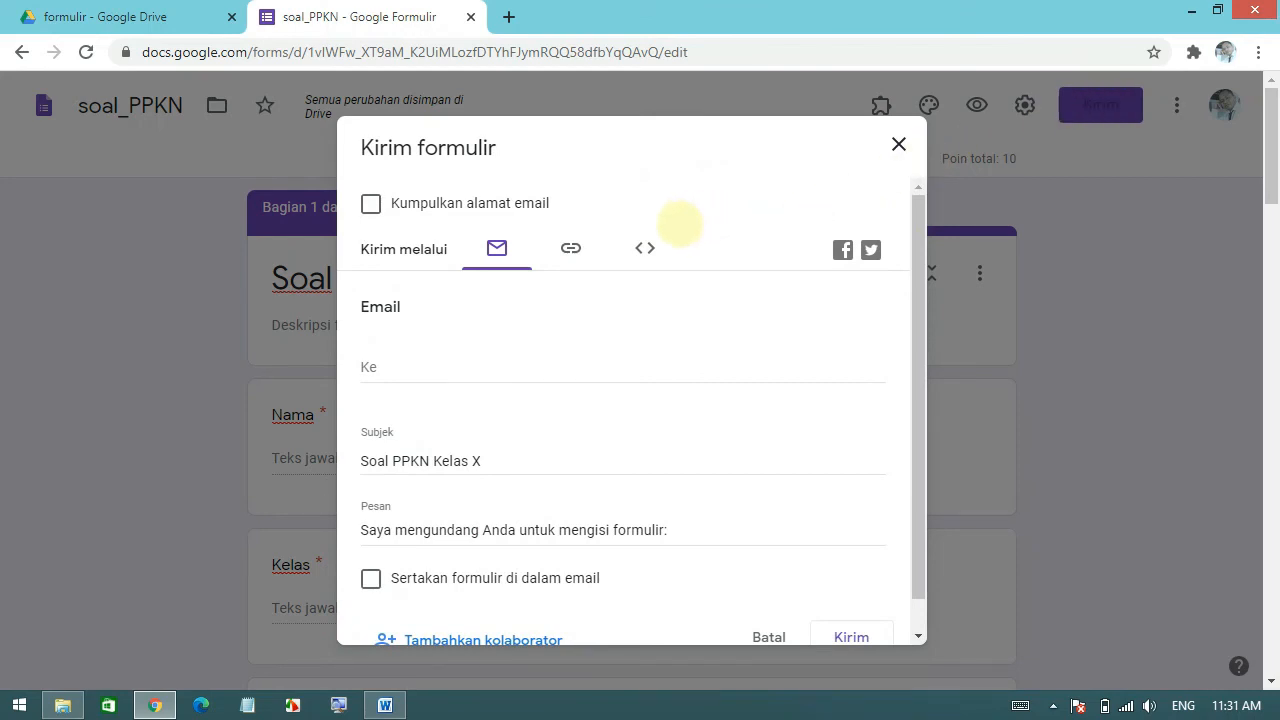
click(568, 250)
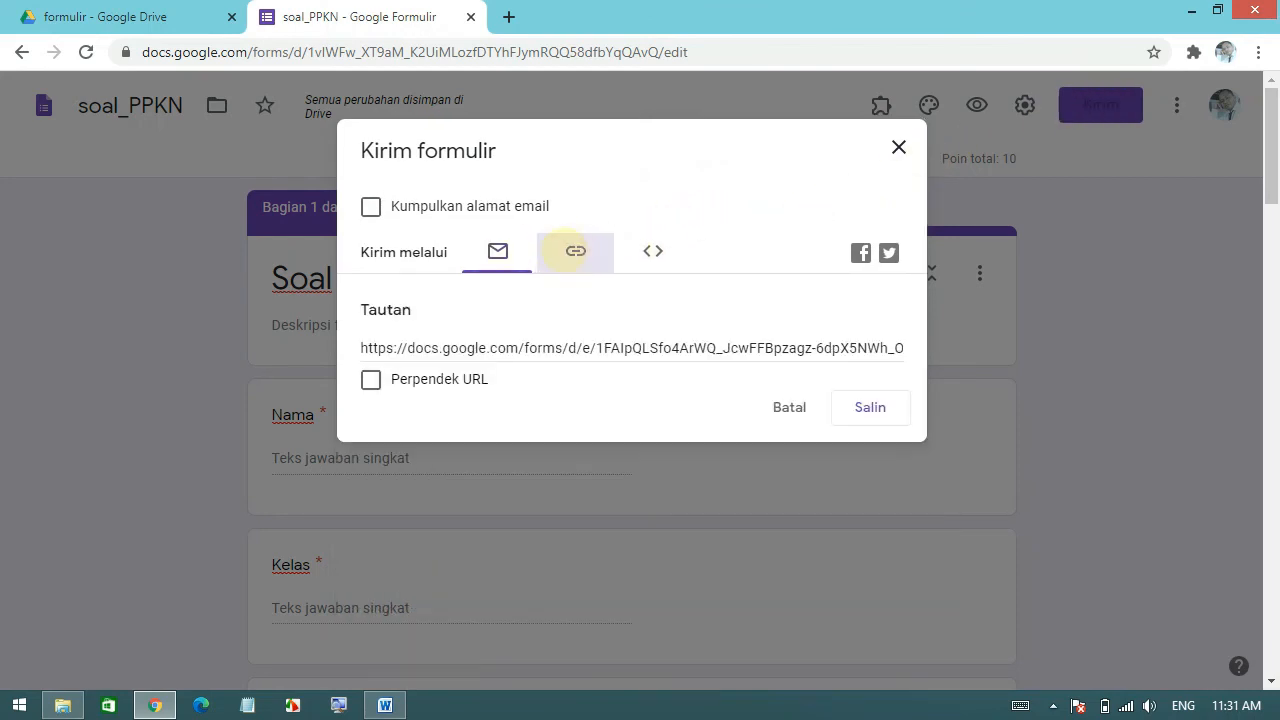
click(654, 252)
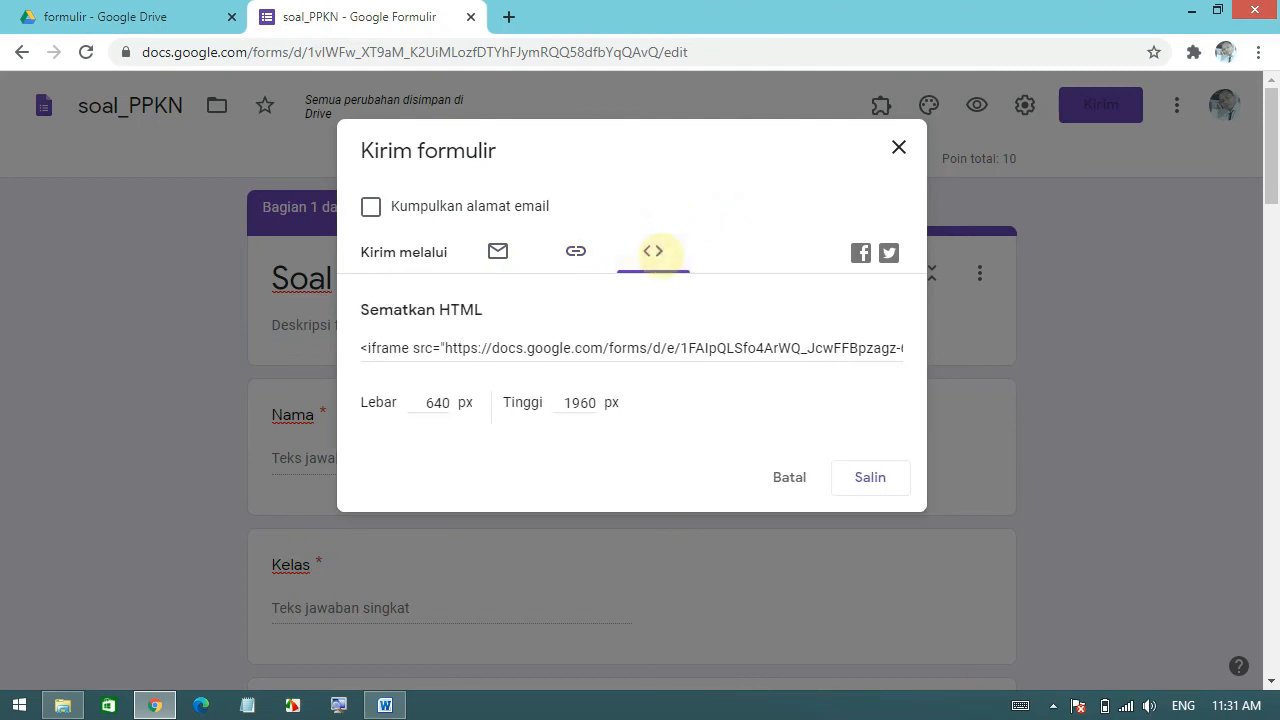
Shorten the form's shareable link, copy it and close the sending options
click(576, 250)
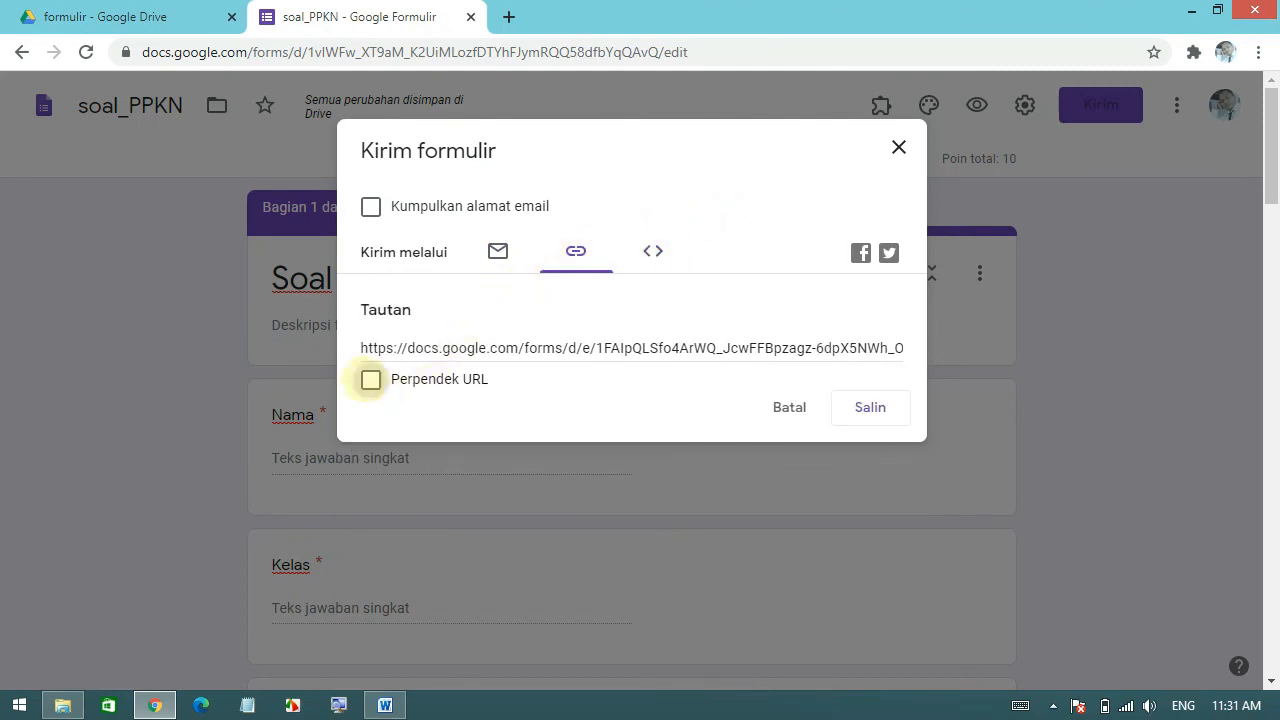
click(371, 380)
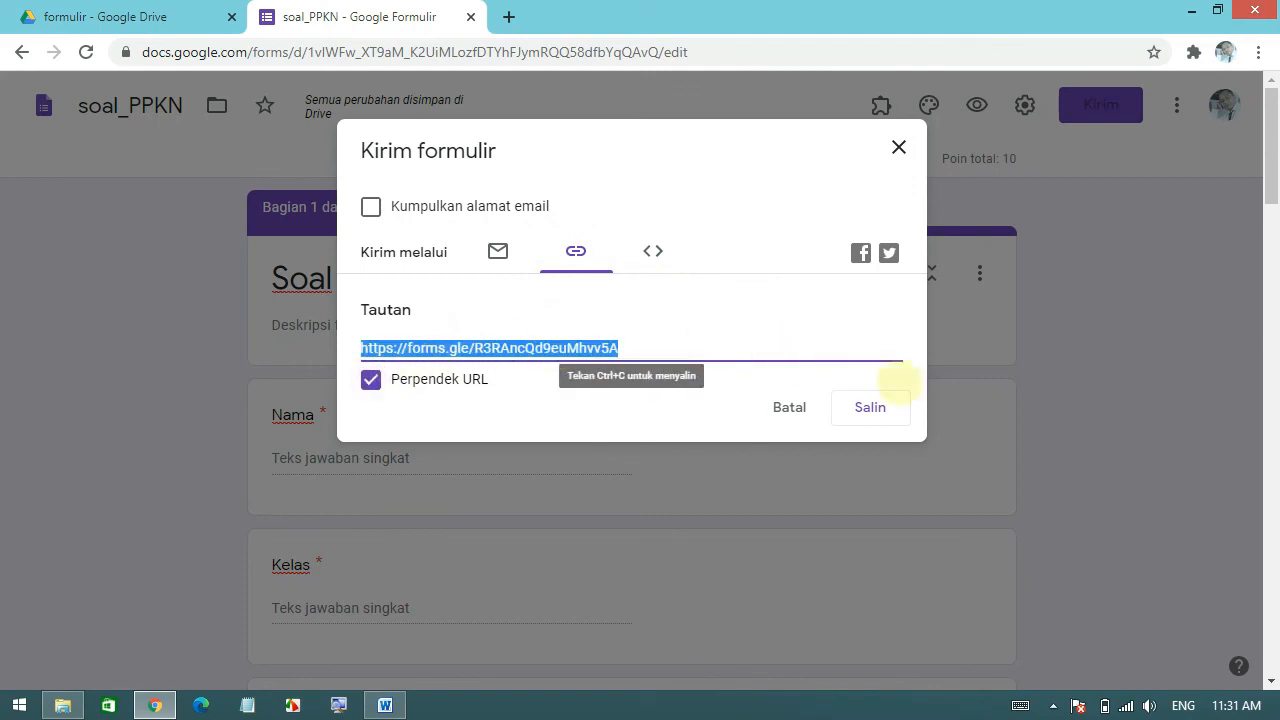
click(866, 407)
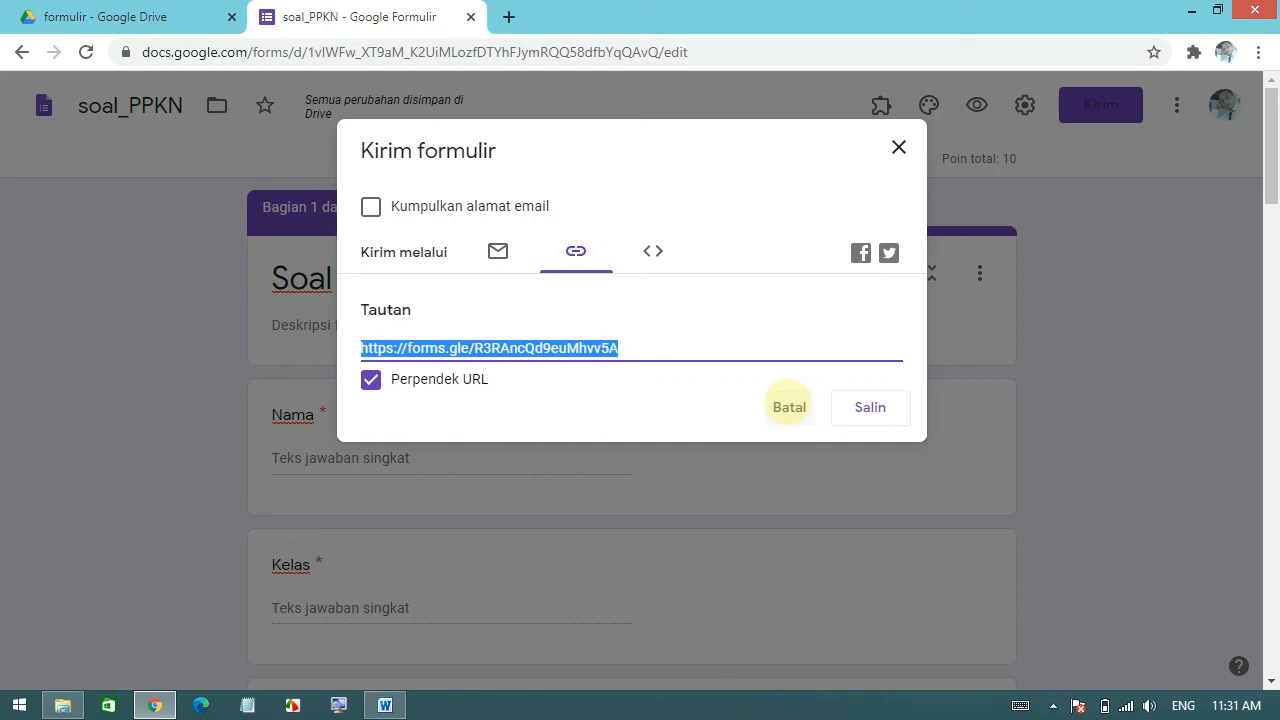
click(789, 407)
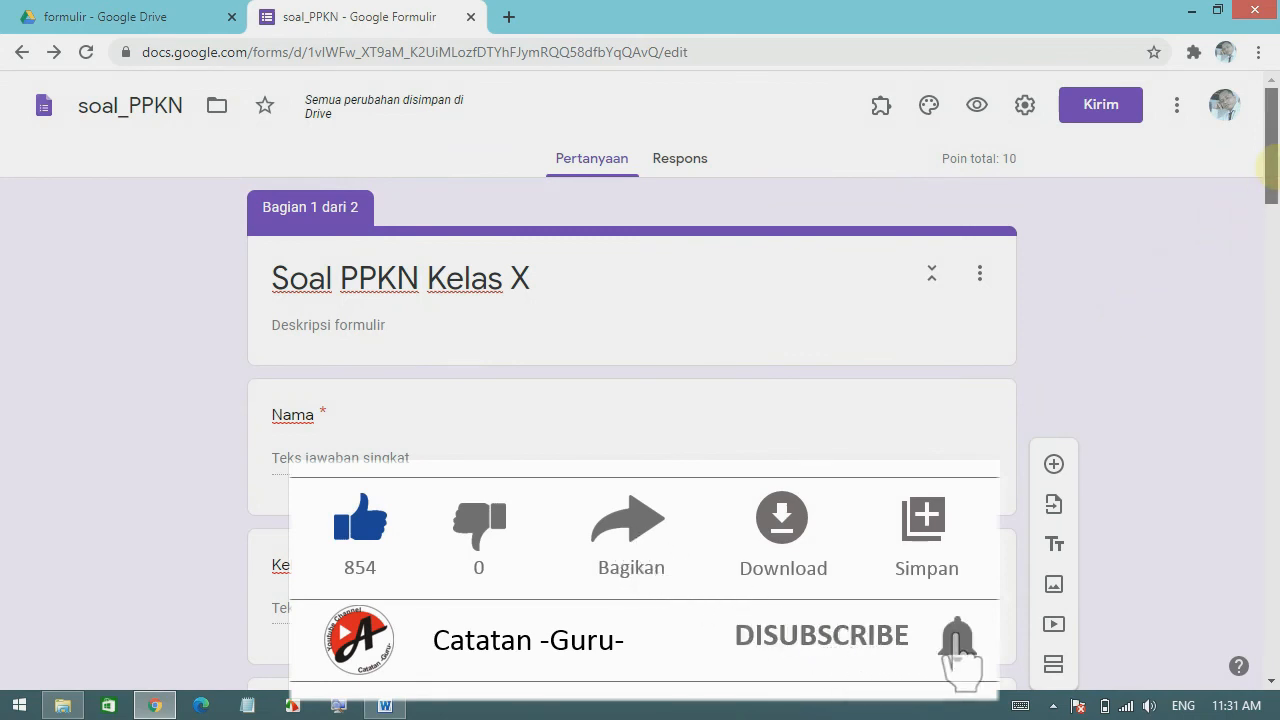
scroll(1270, 170, down, 1)
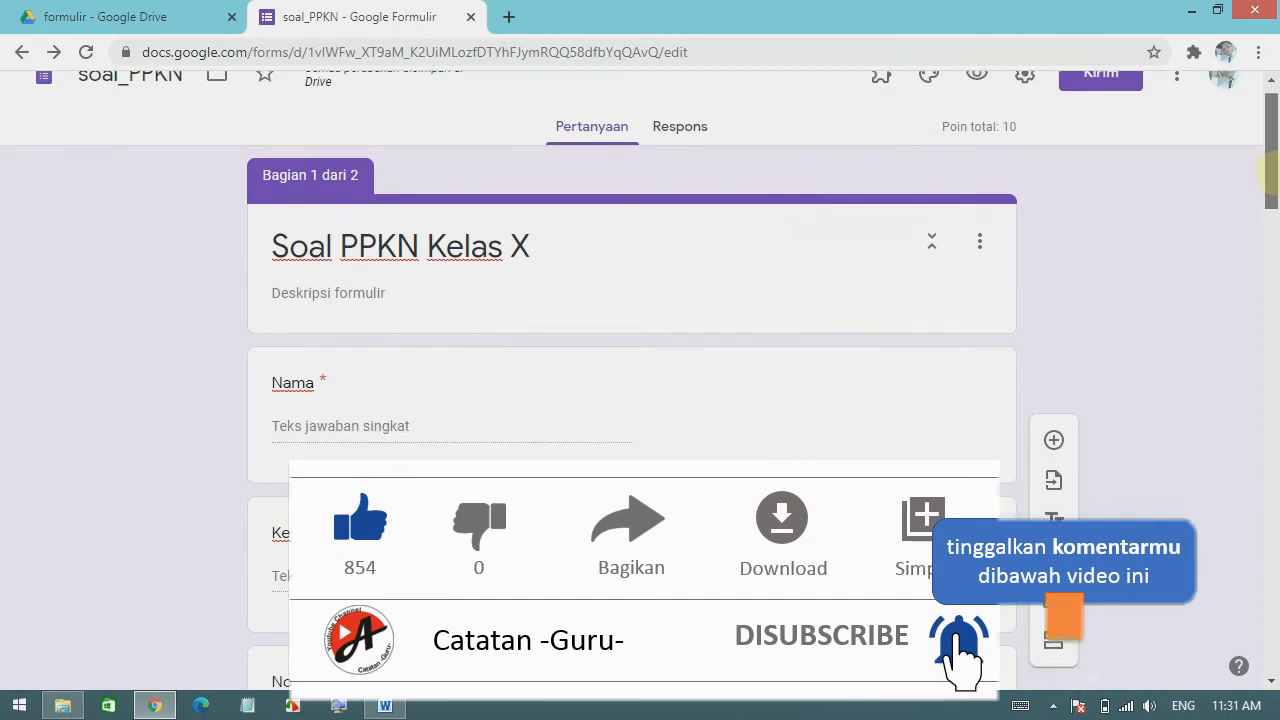
scroll(1272, 172, up, 1)
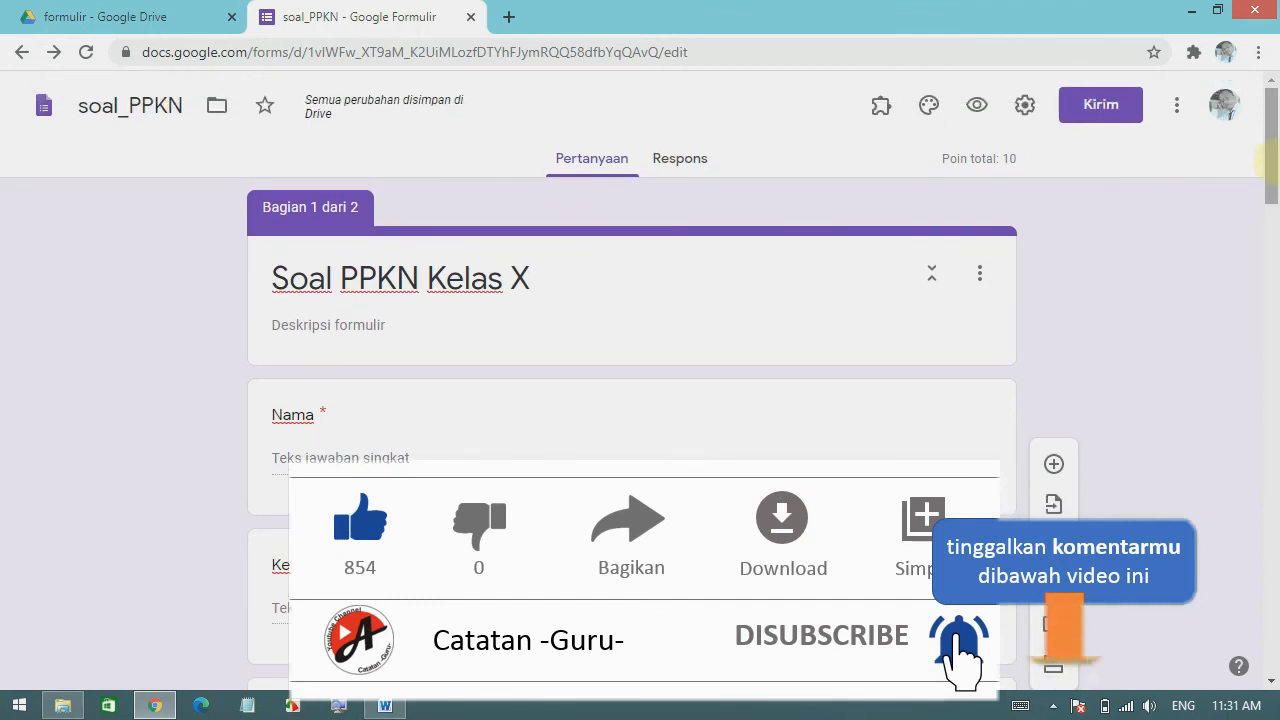